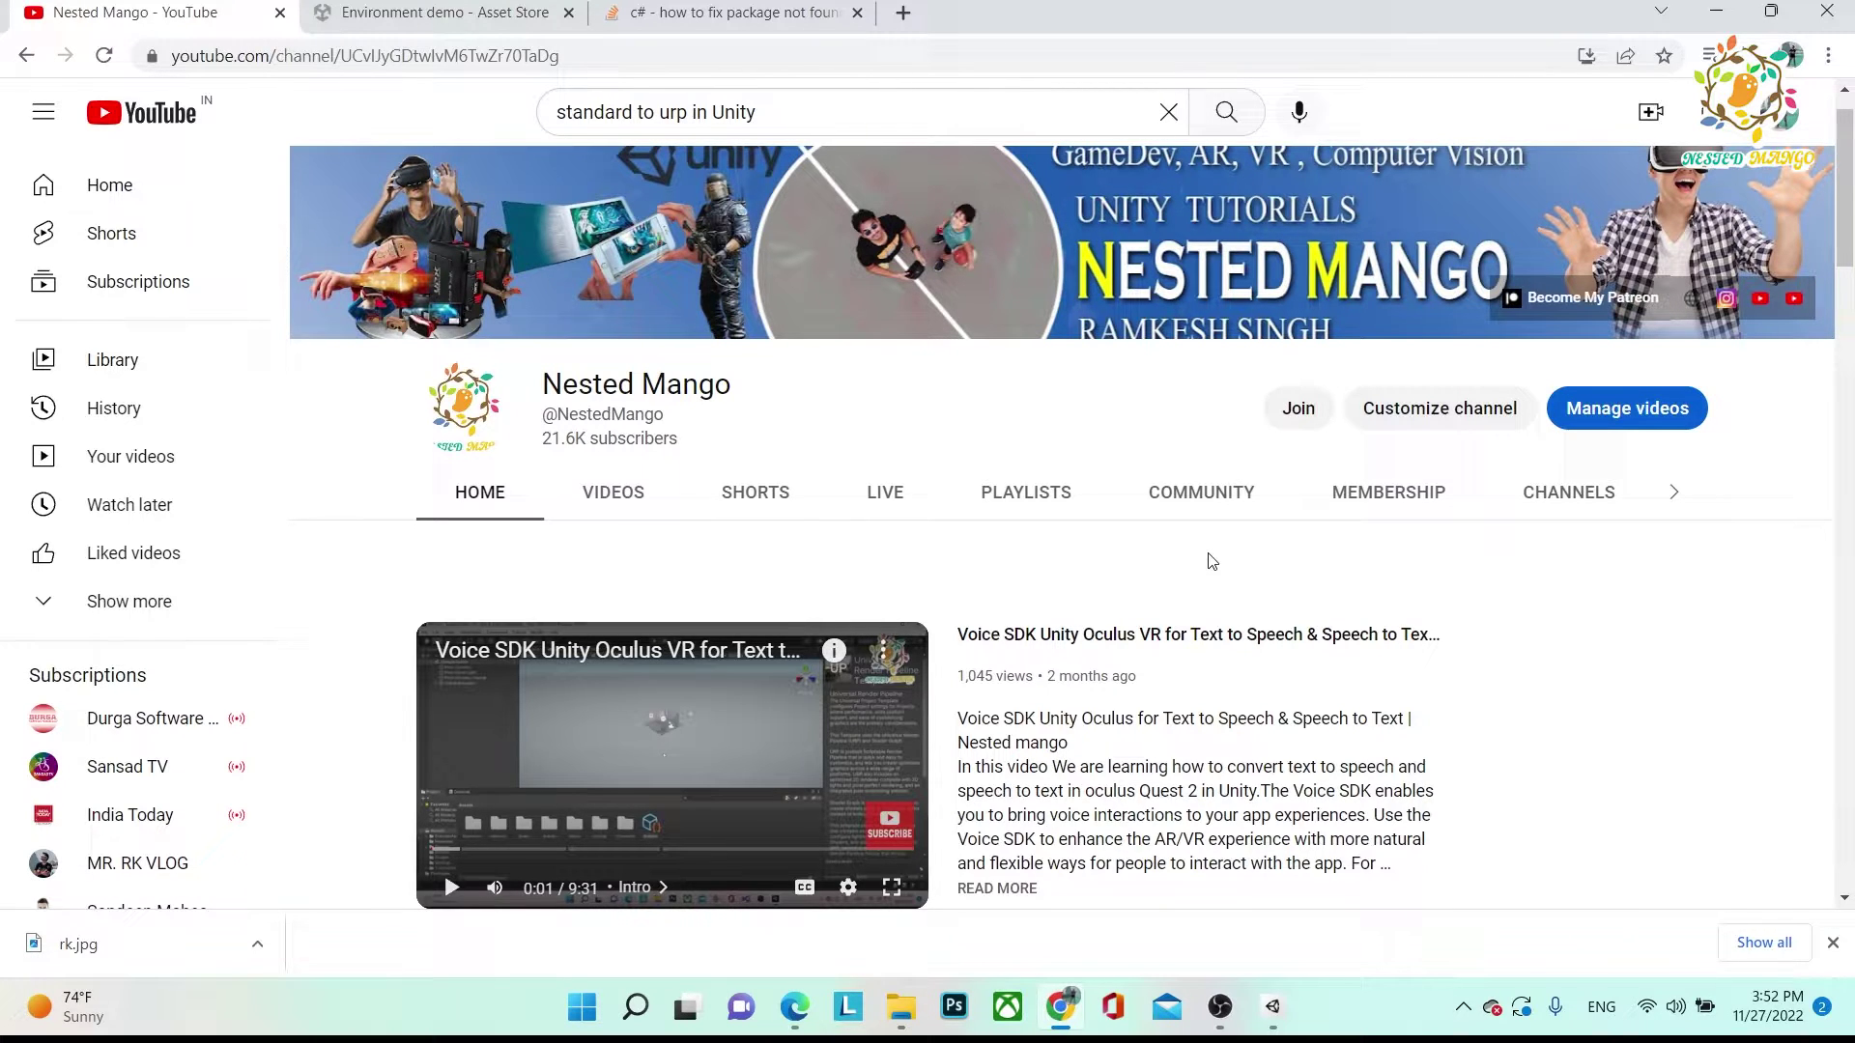
- Bring Unity Hub's Create a new project window (3D template, urp location) back over YouTube
left_click(1272, 1007)
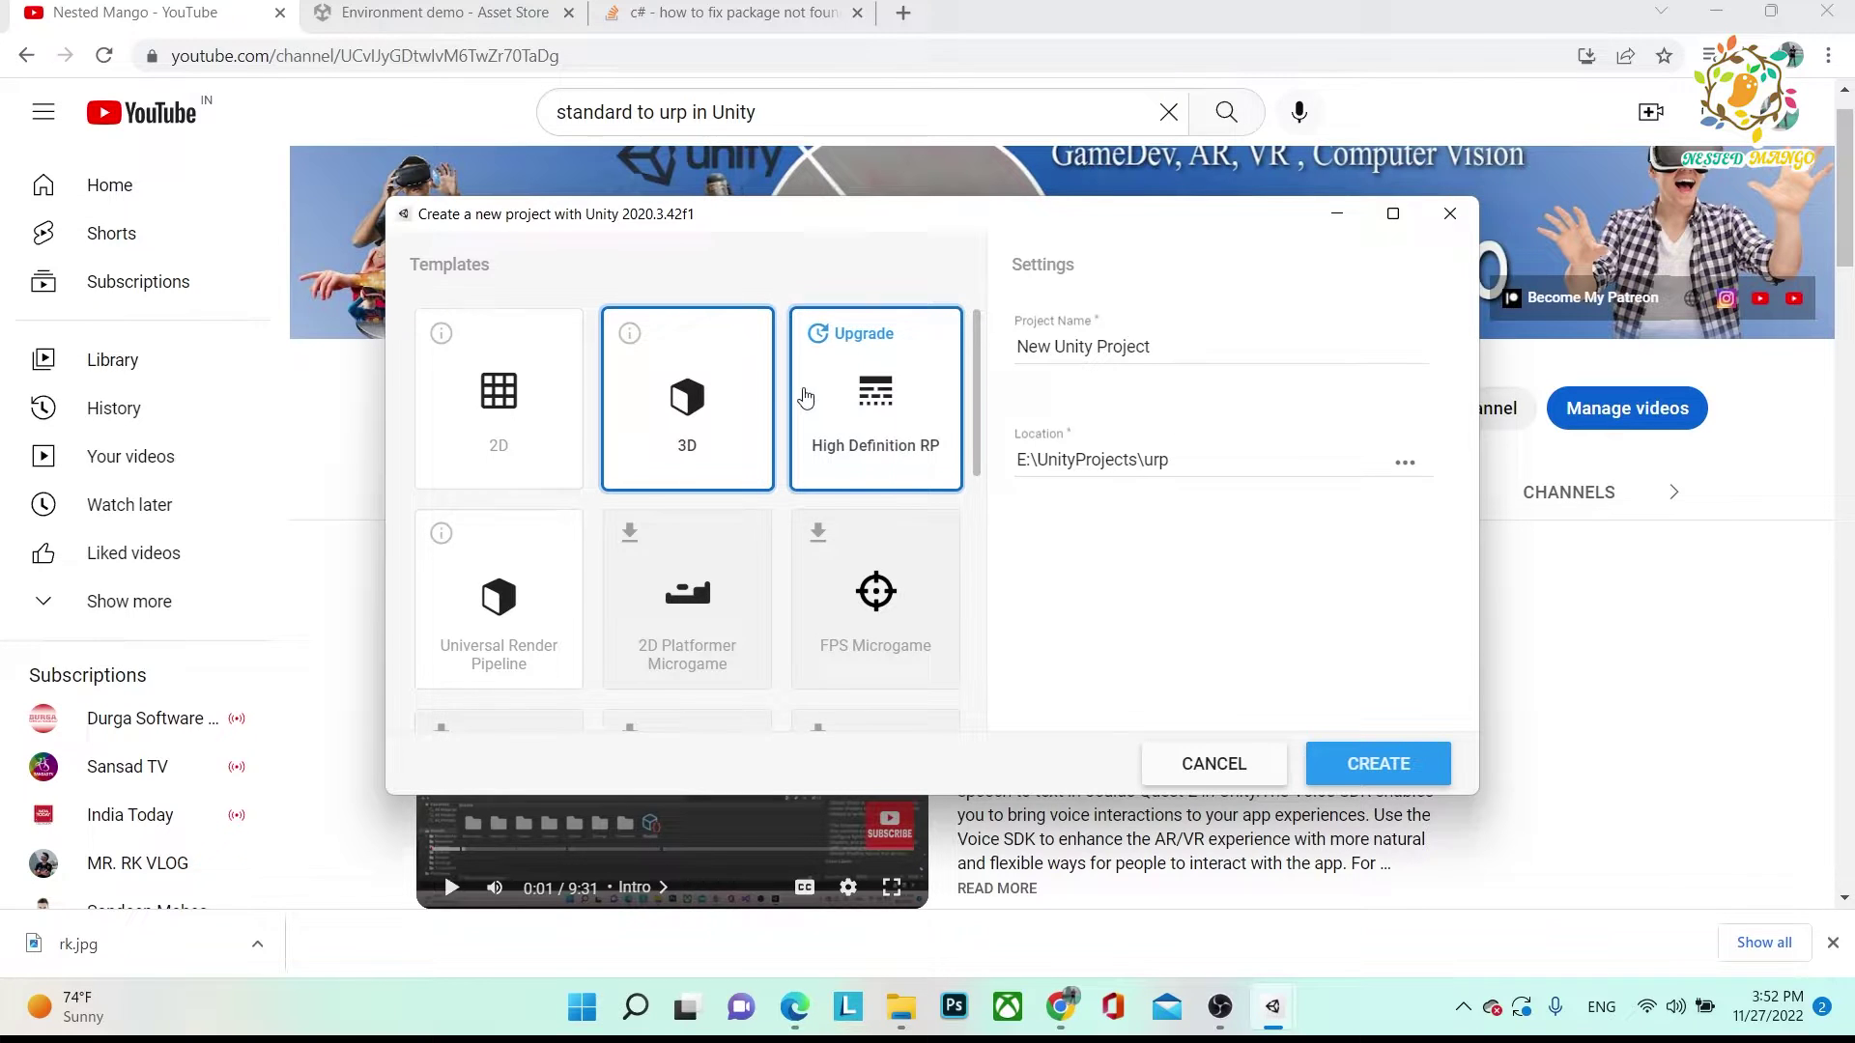
left_click(1845, 189)
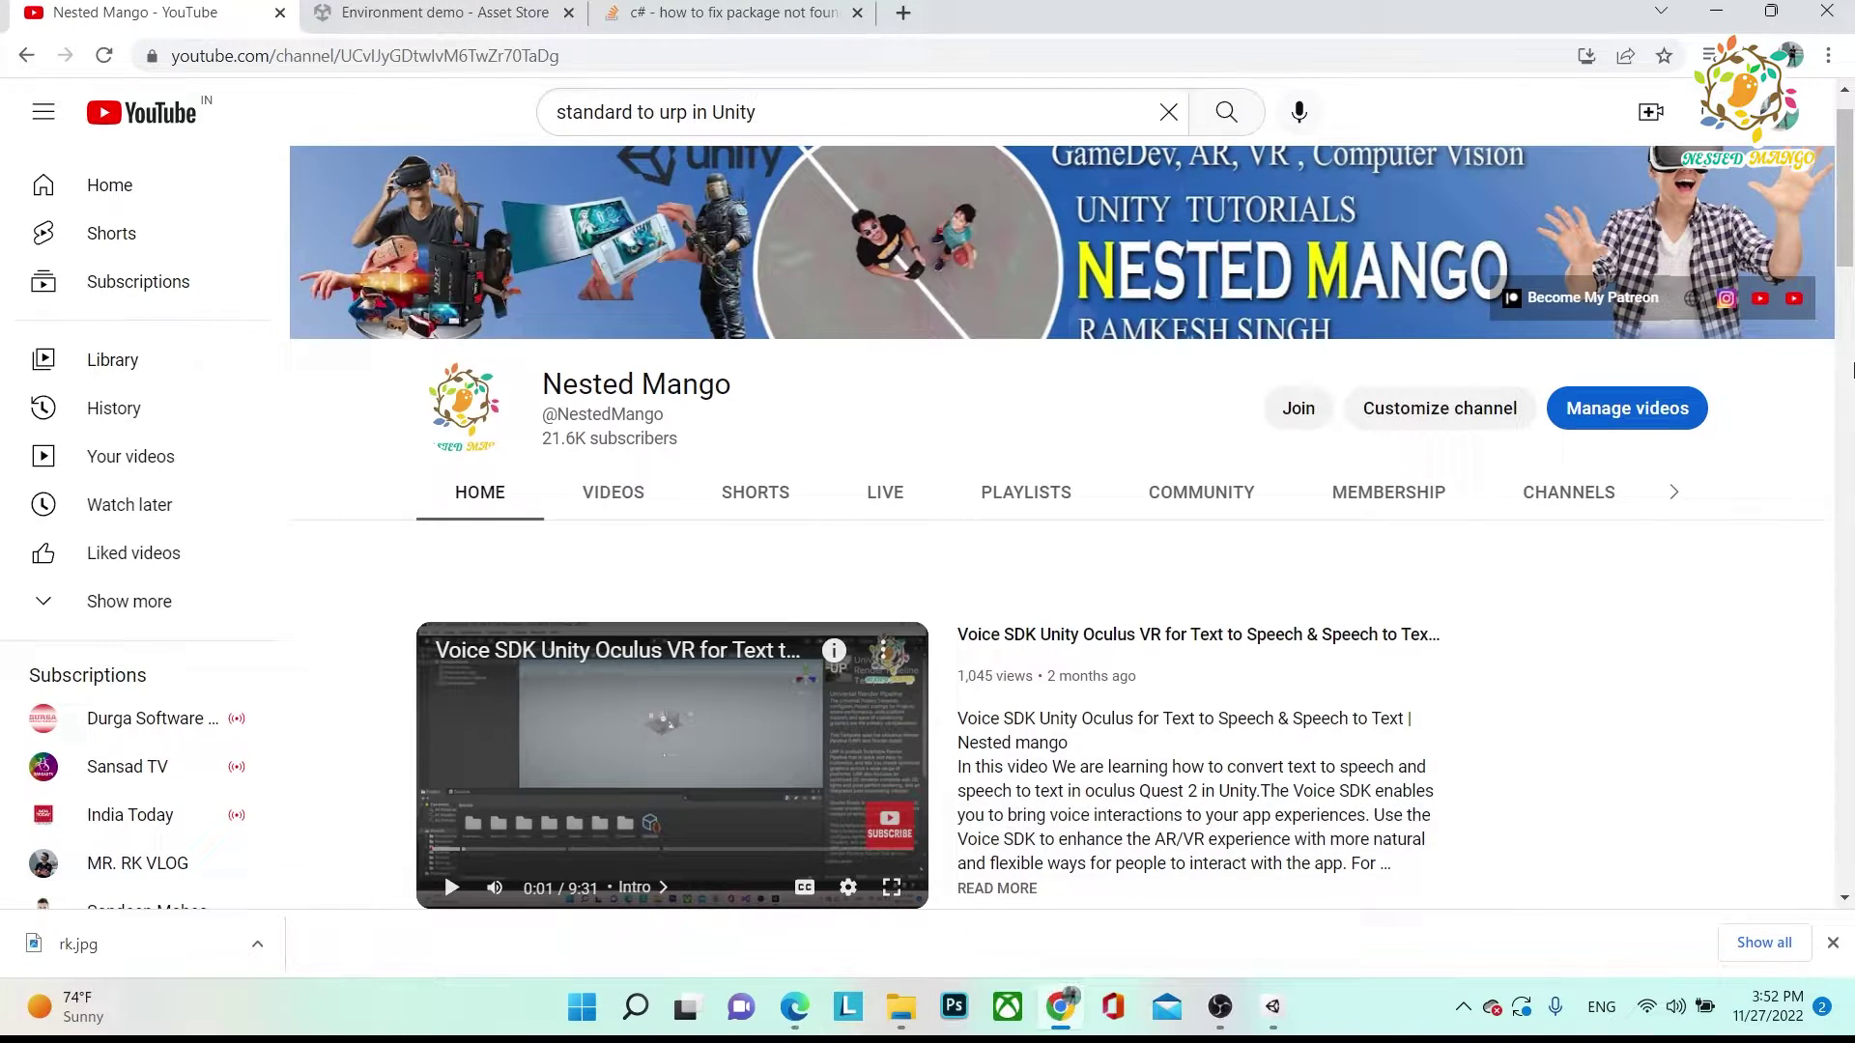
left_click_drag(1846, 188, 1849, 359)
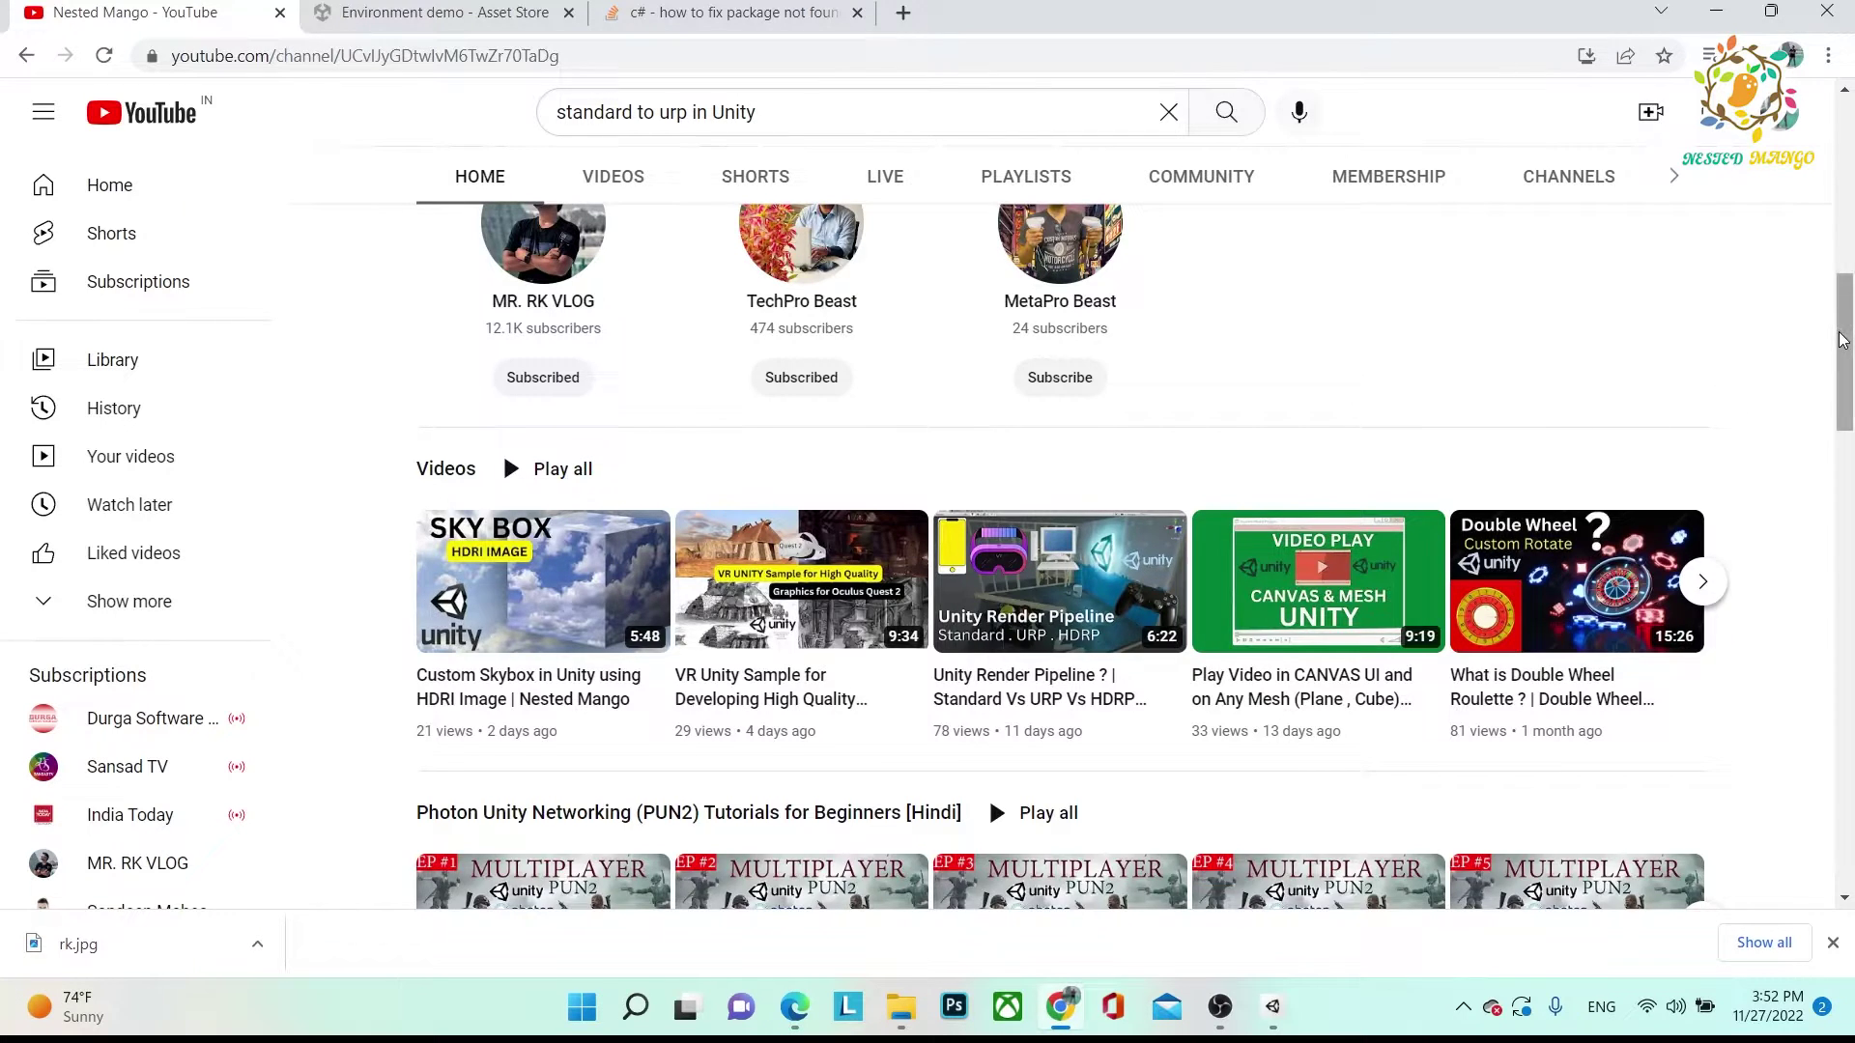
left_click_drag(1843, 312, 1834, 203)
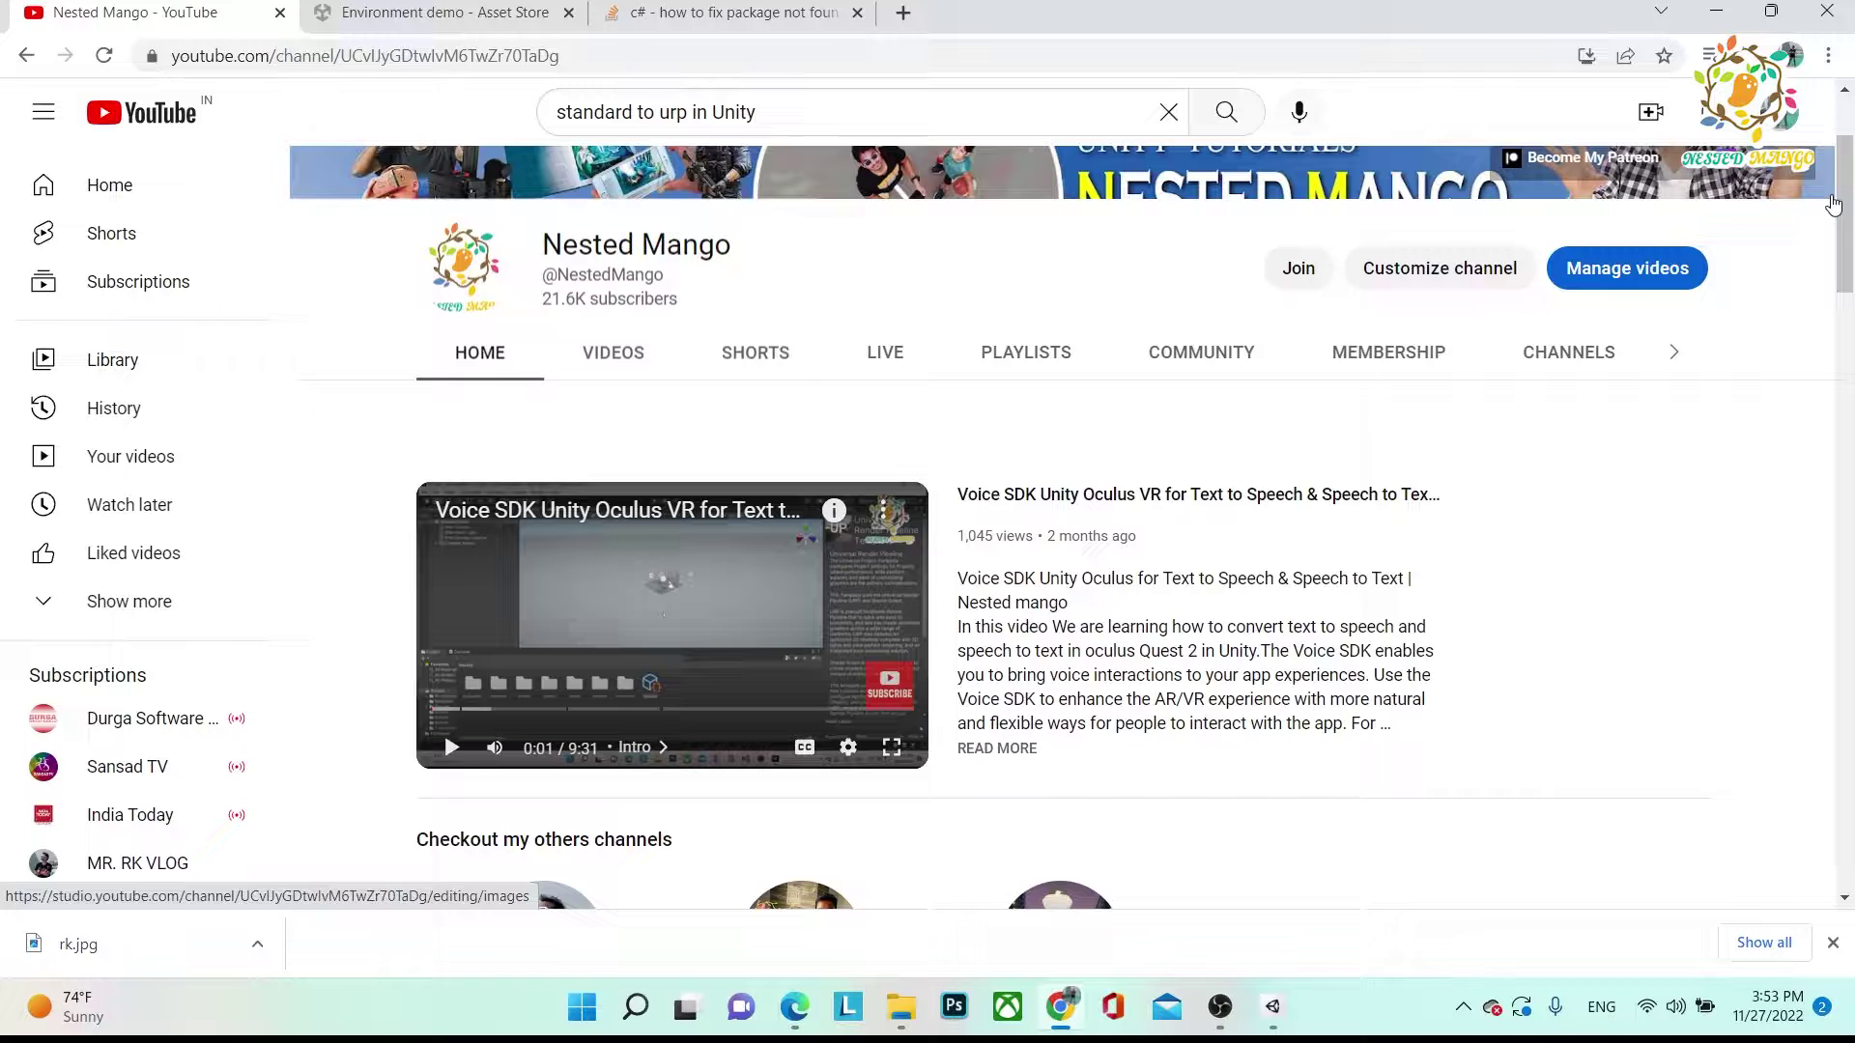
left_click(1273, 1000)
left_click(1290, 913)
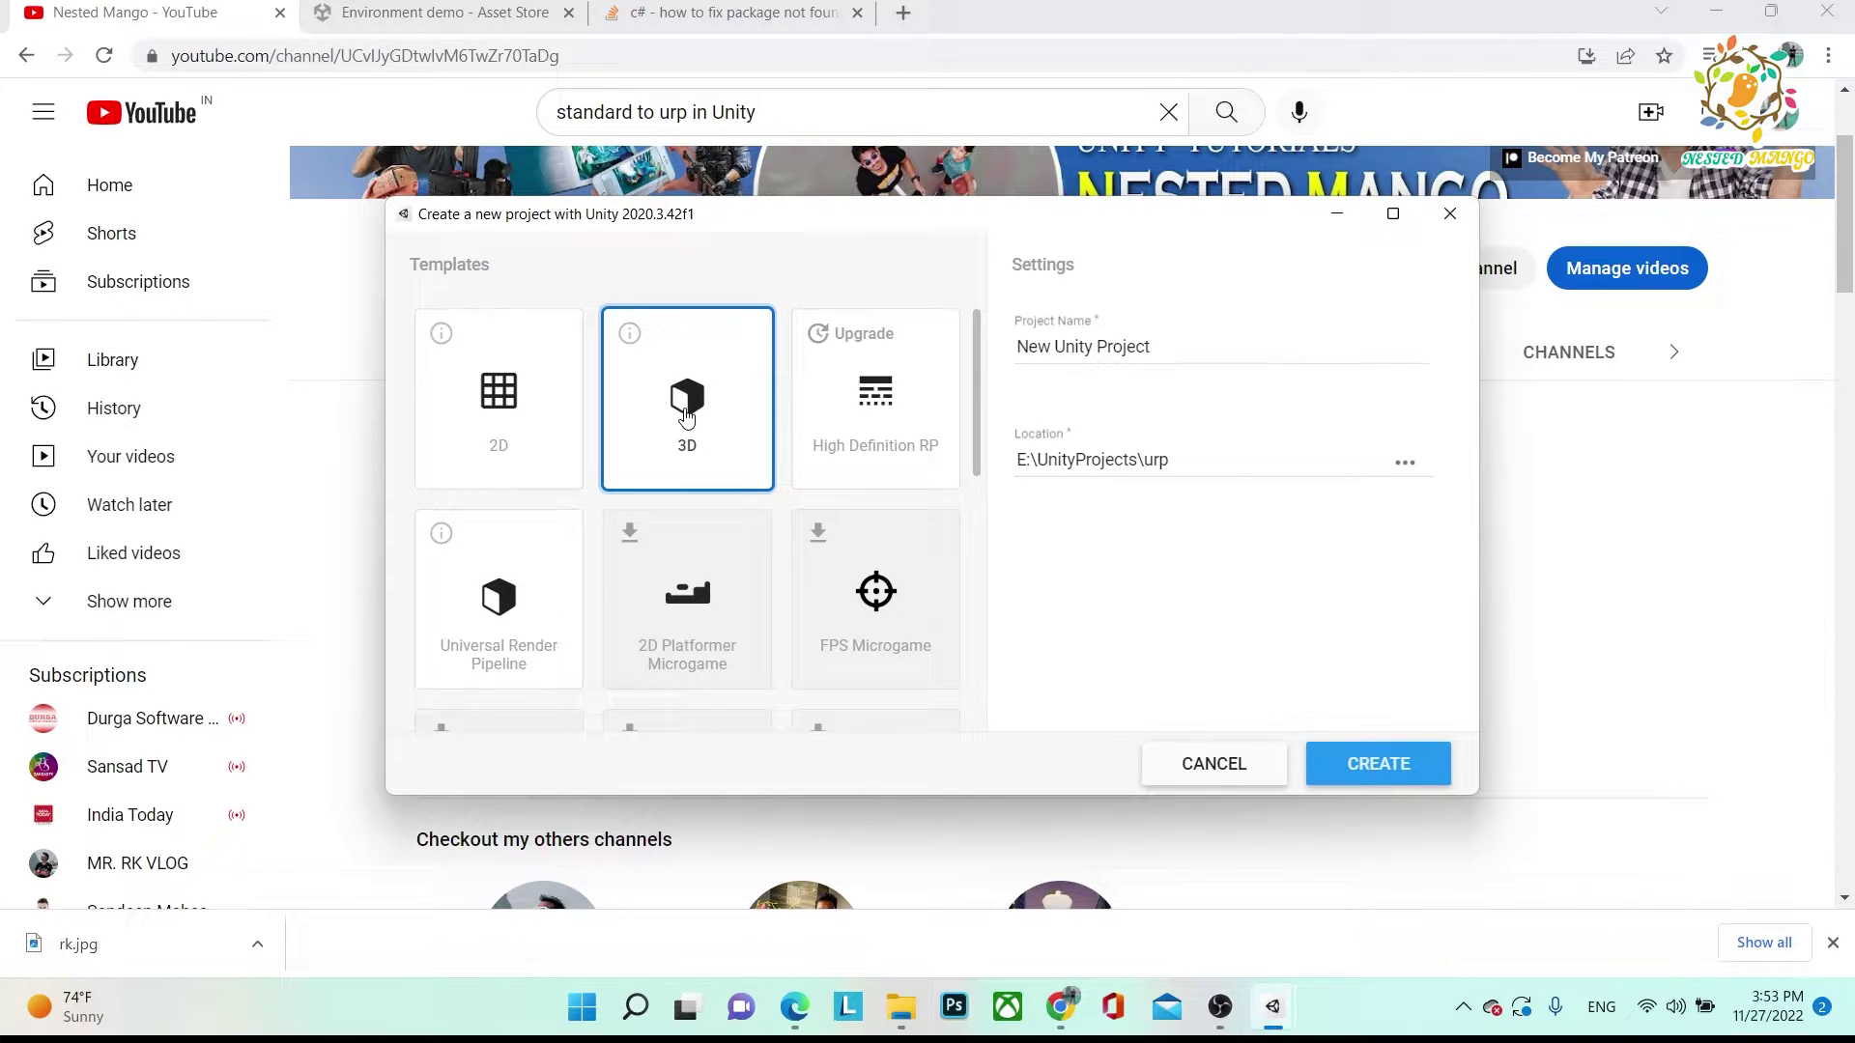
- Name the 3D project 'Demo Standard to URP', create it, and browse its Scenes folder
left_click(1187, 349)
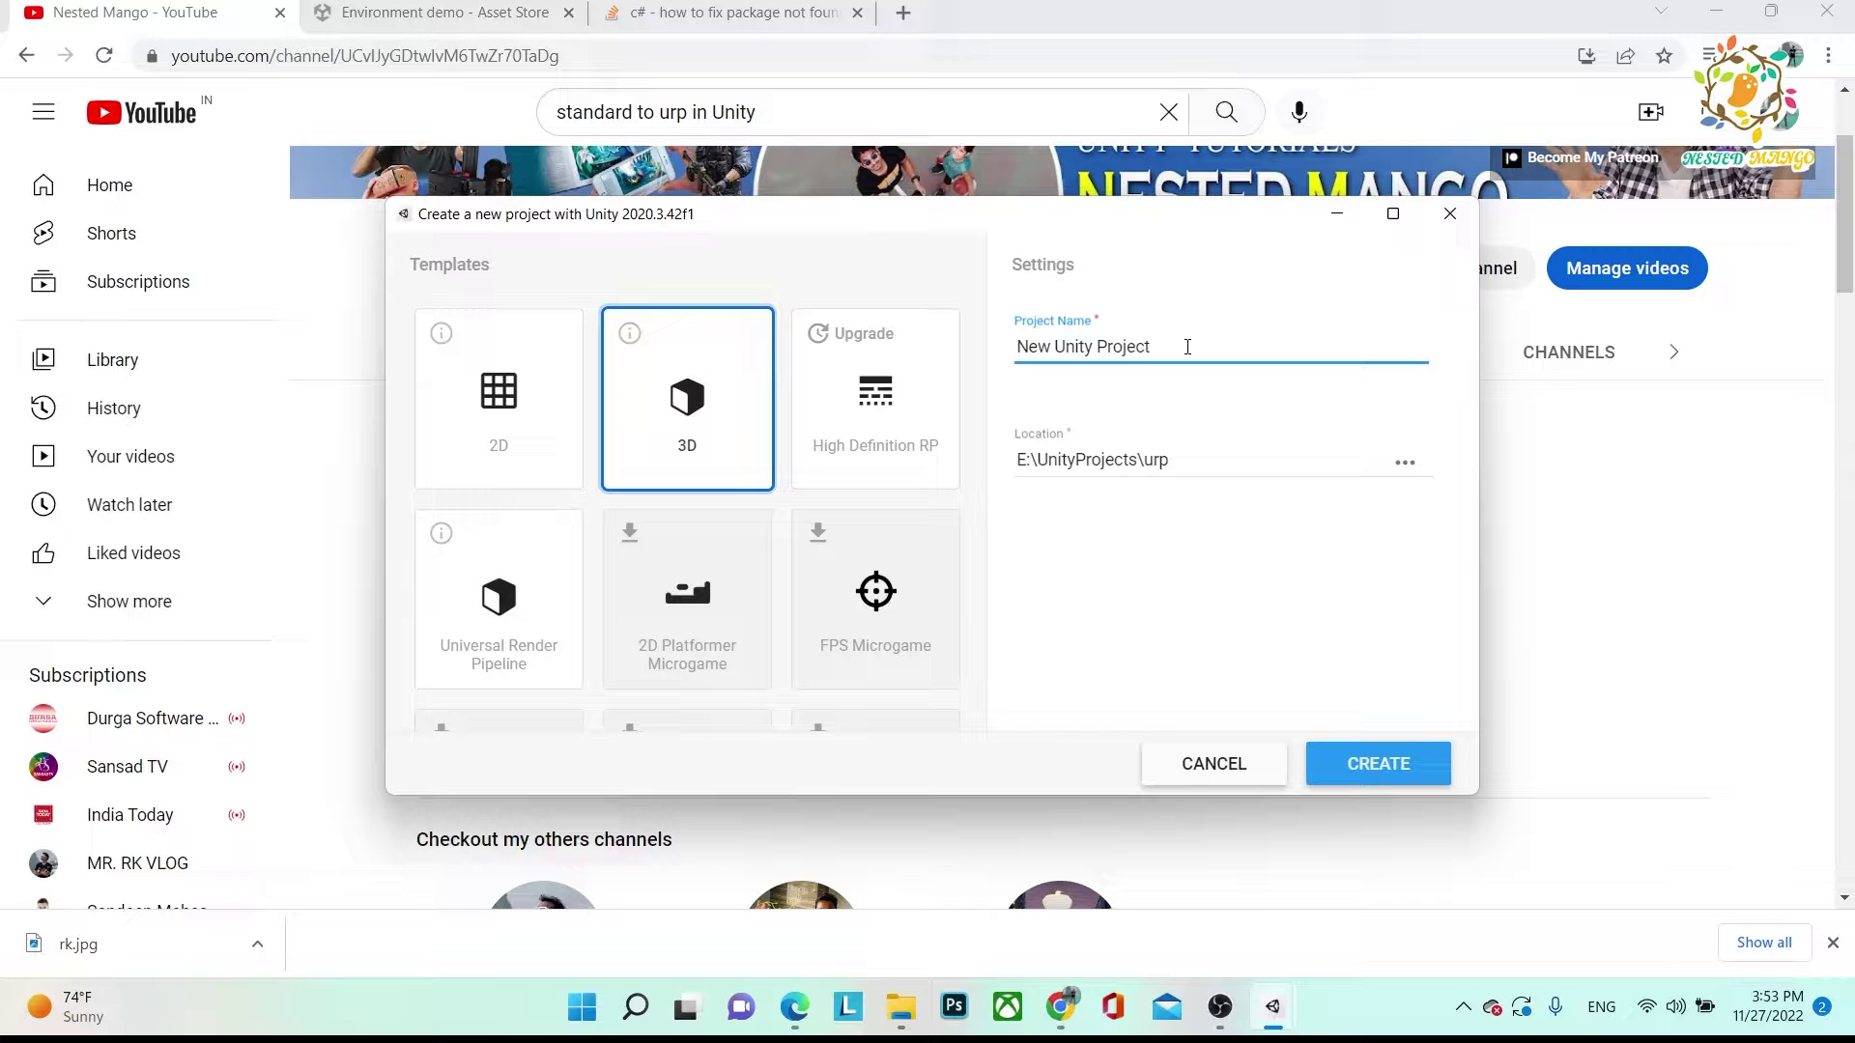
key("BackSpace")
key("BackSpace")
key("BackSpace")
key("BackSpace")
key("BackSpace")
key("BackSpace")
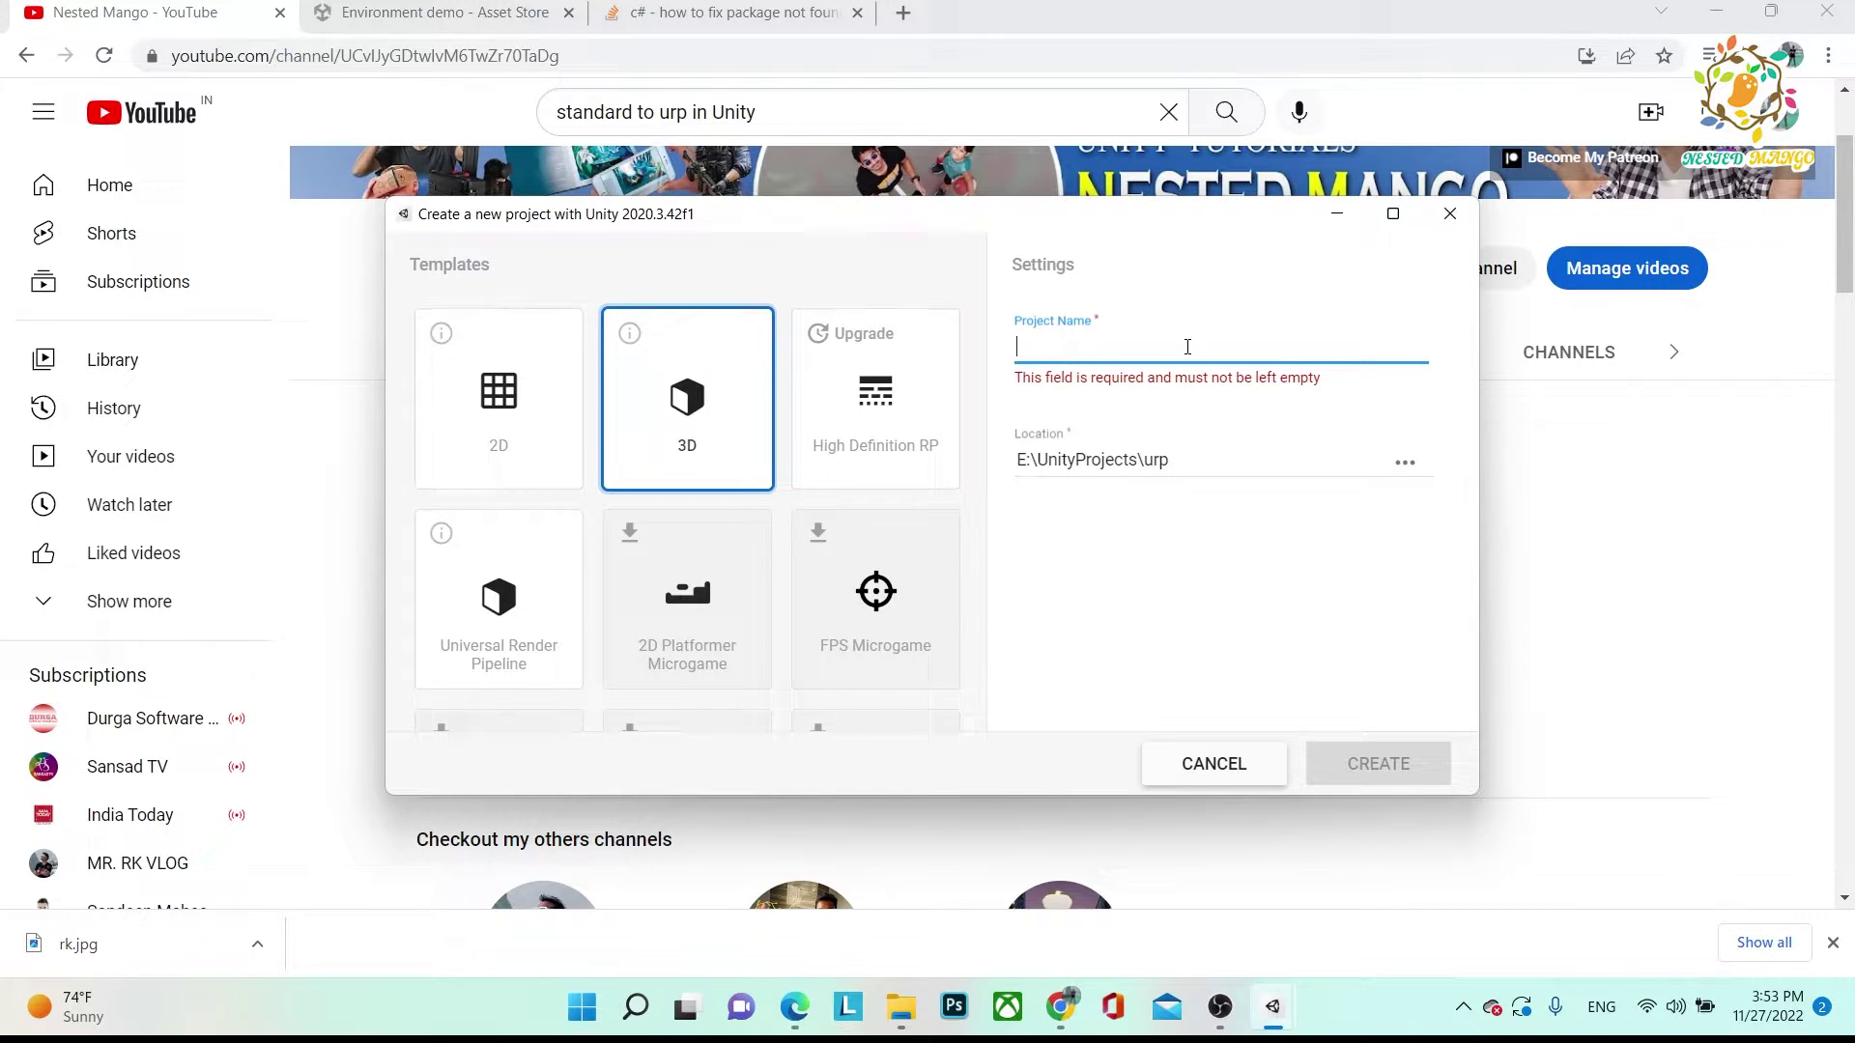
type("Demo Standard to URP")
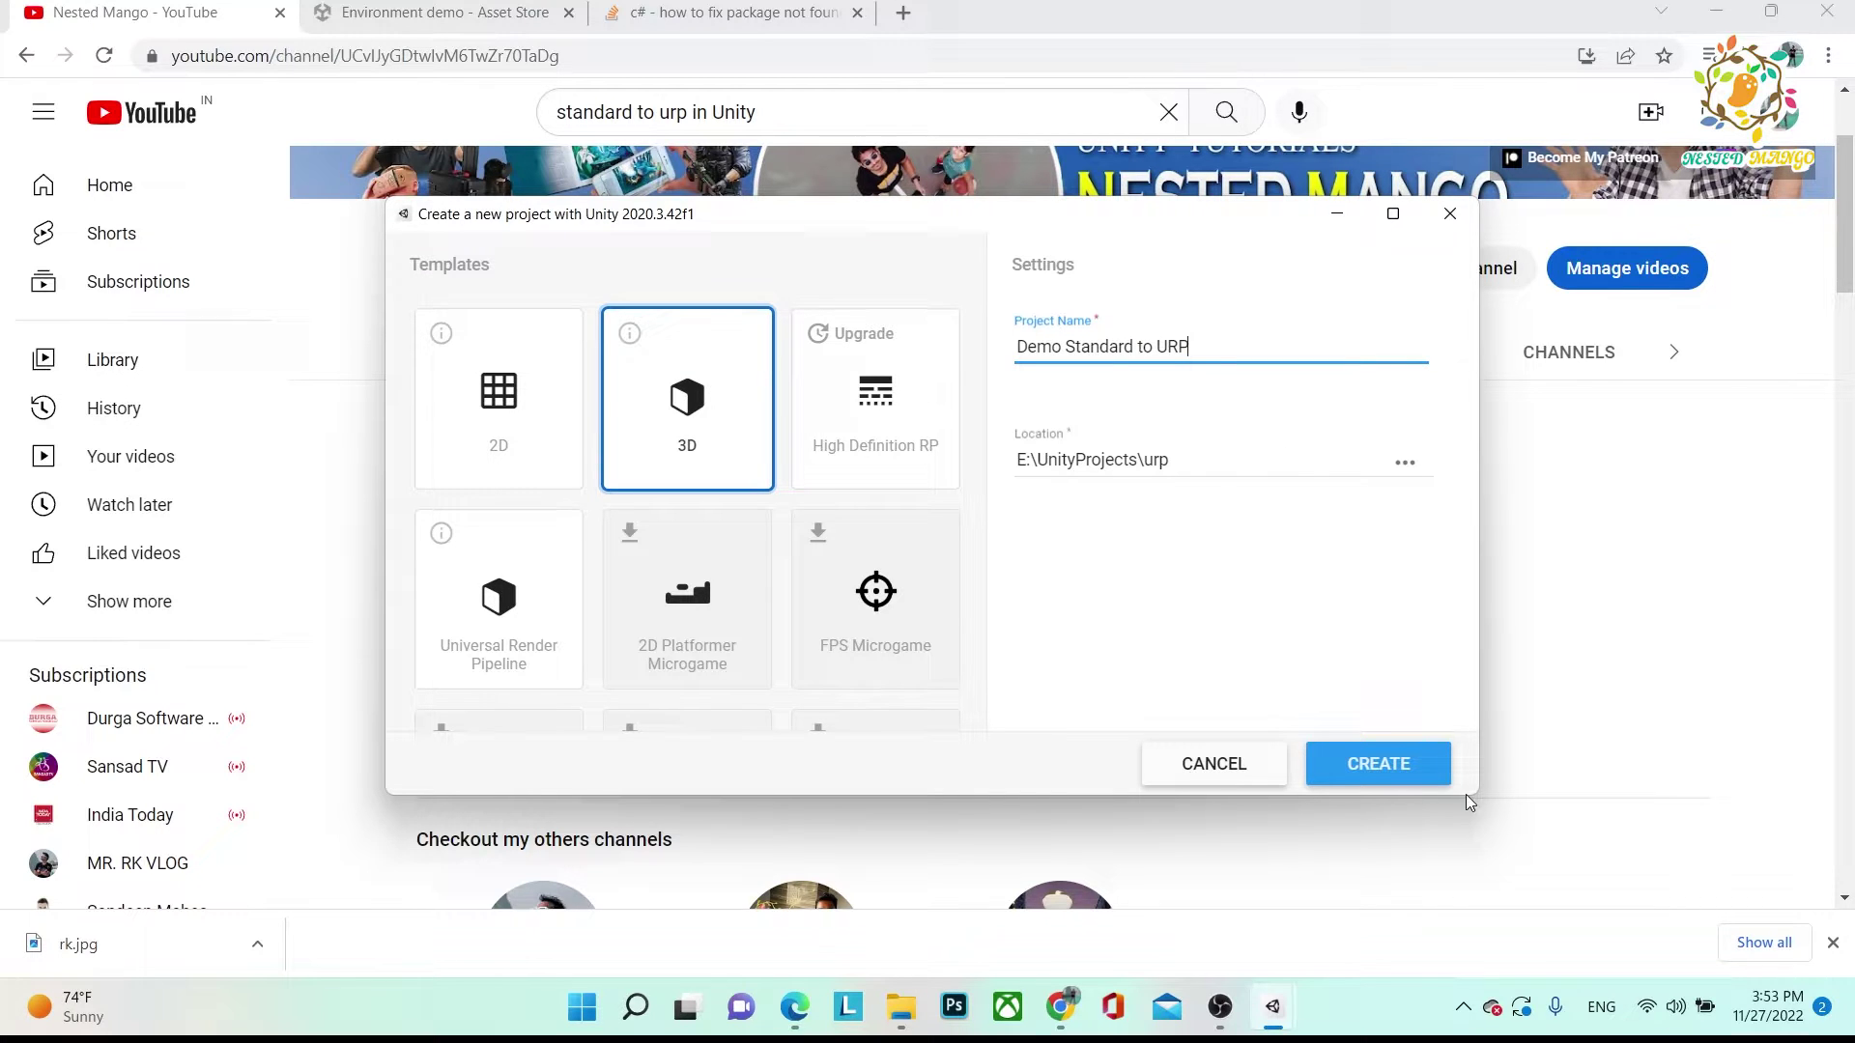
left_click(1391, 764)
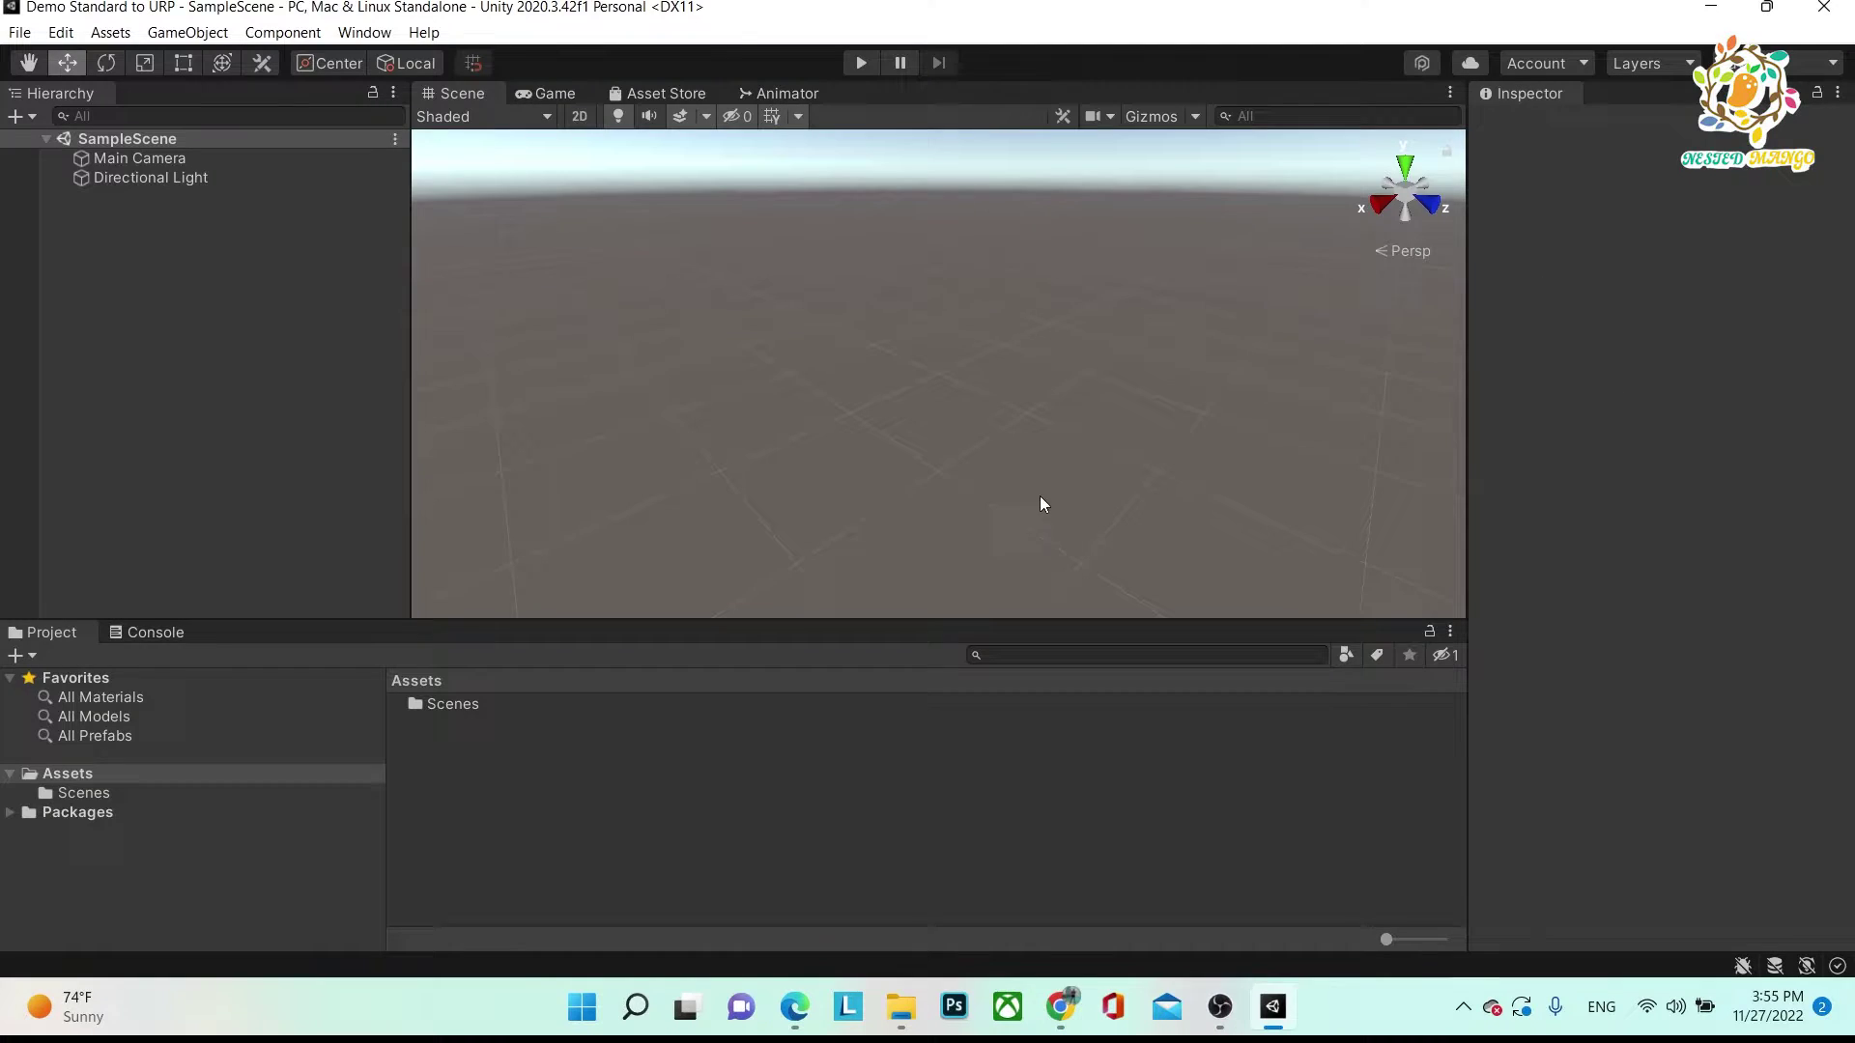
left_click(80, 794)
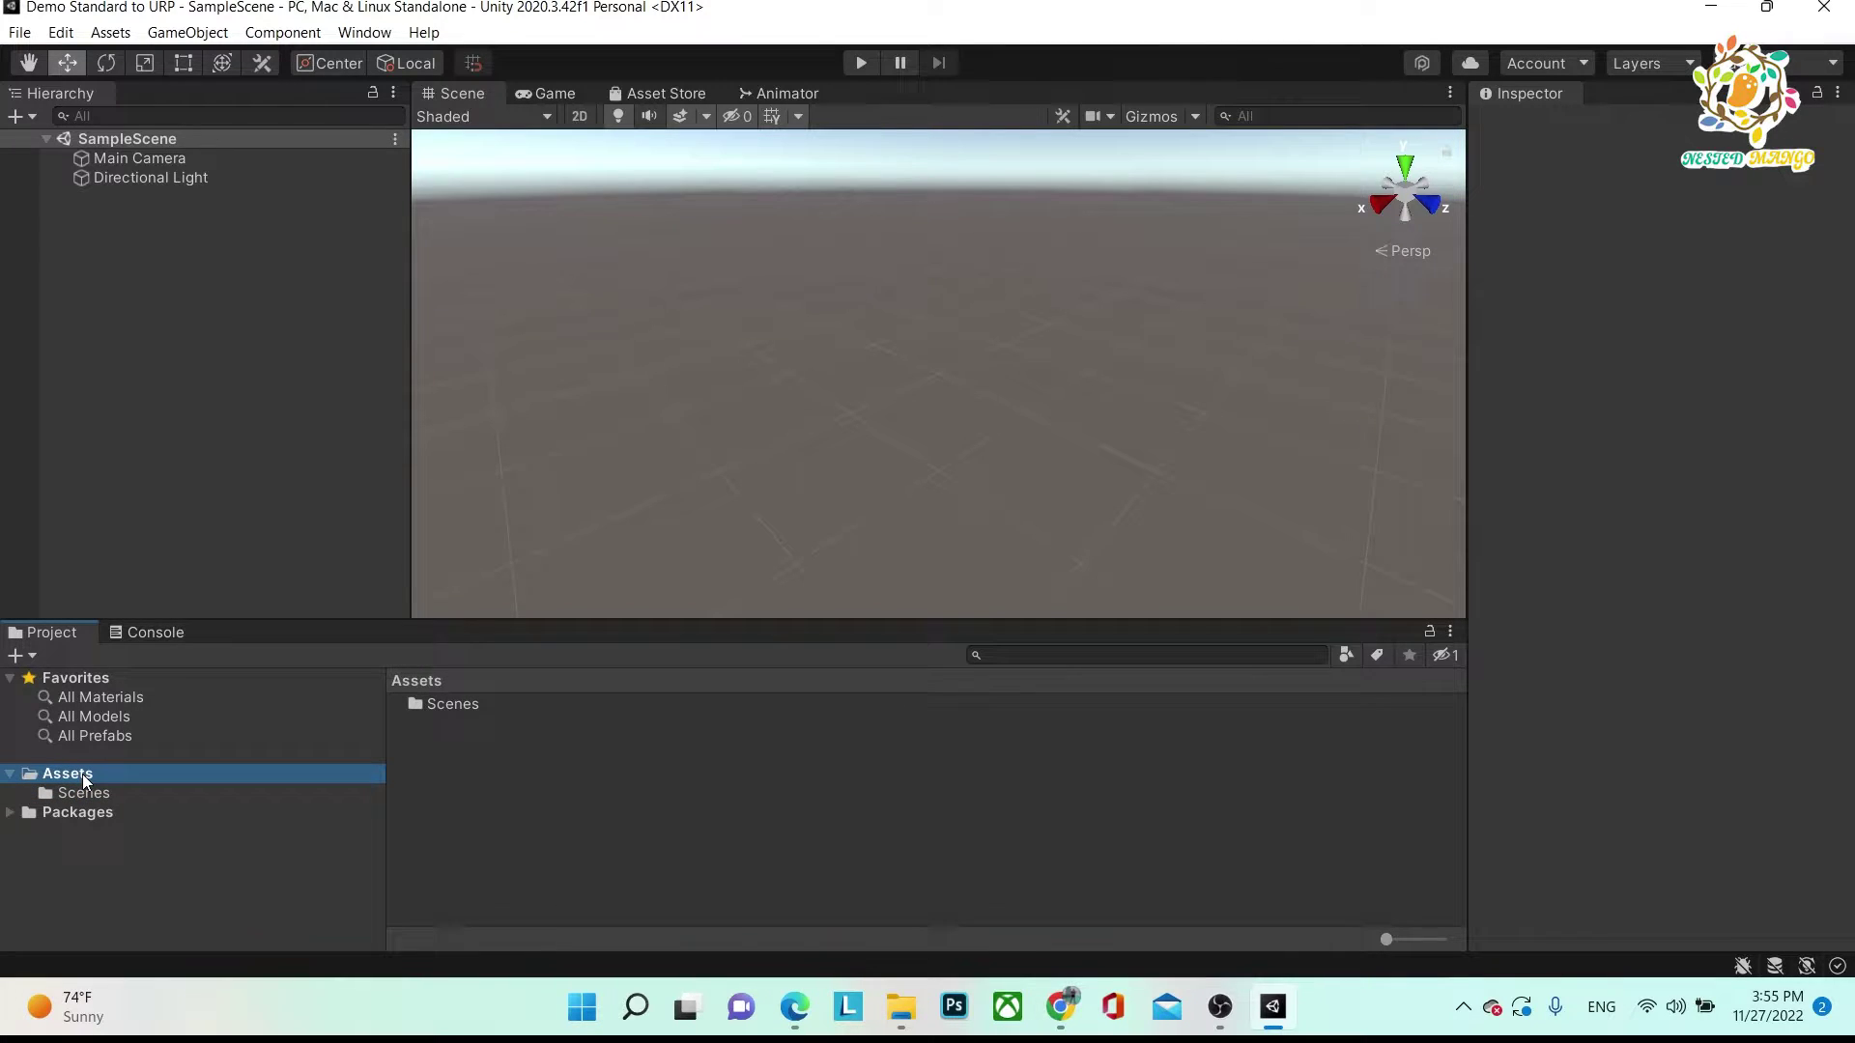
- Open Toony Tiny City Demo from its Edge store page in Unity and select it in Package Manager
left_click(794, 1008)
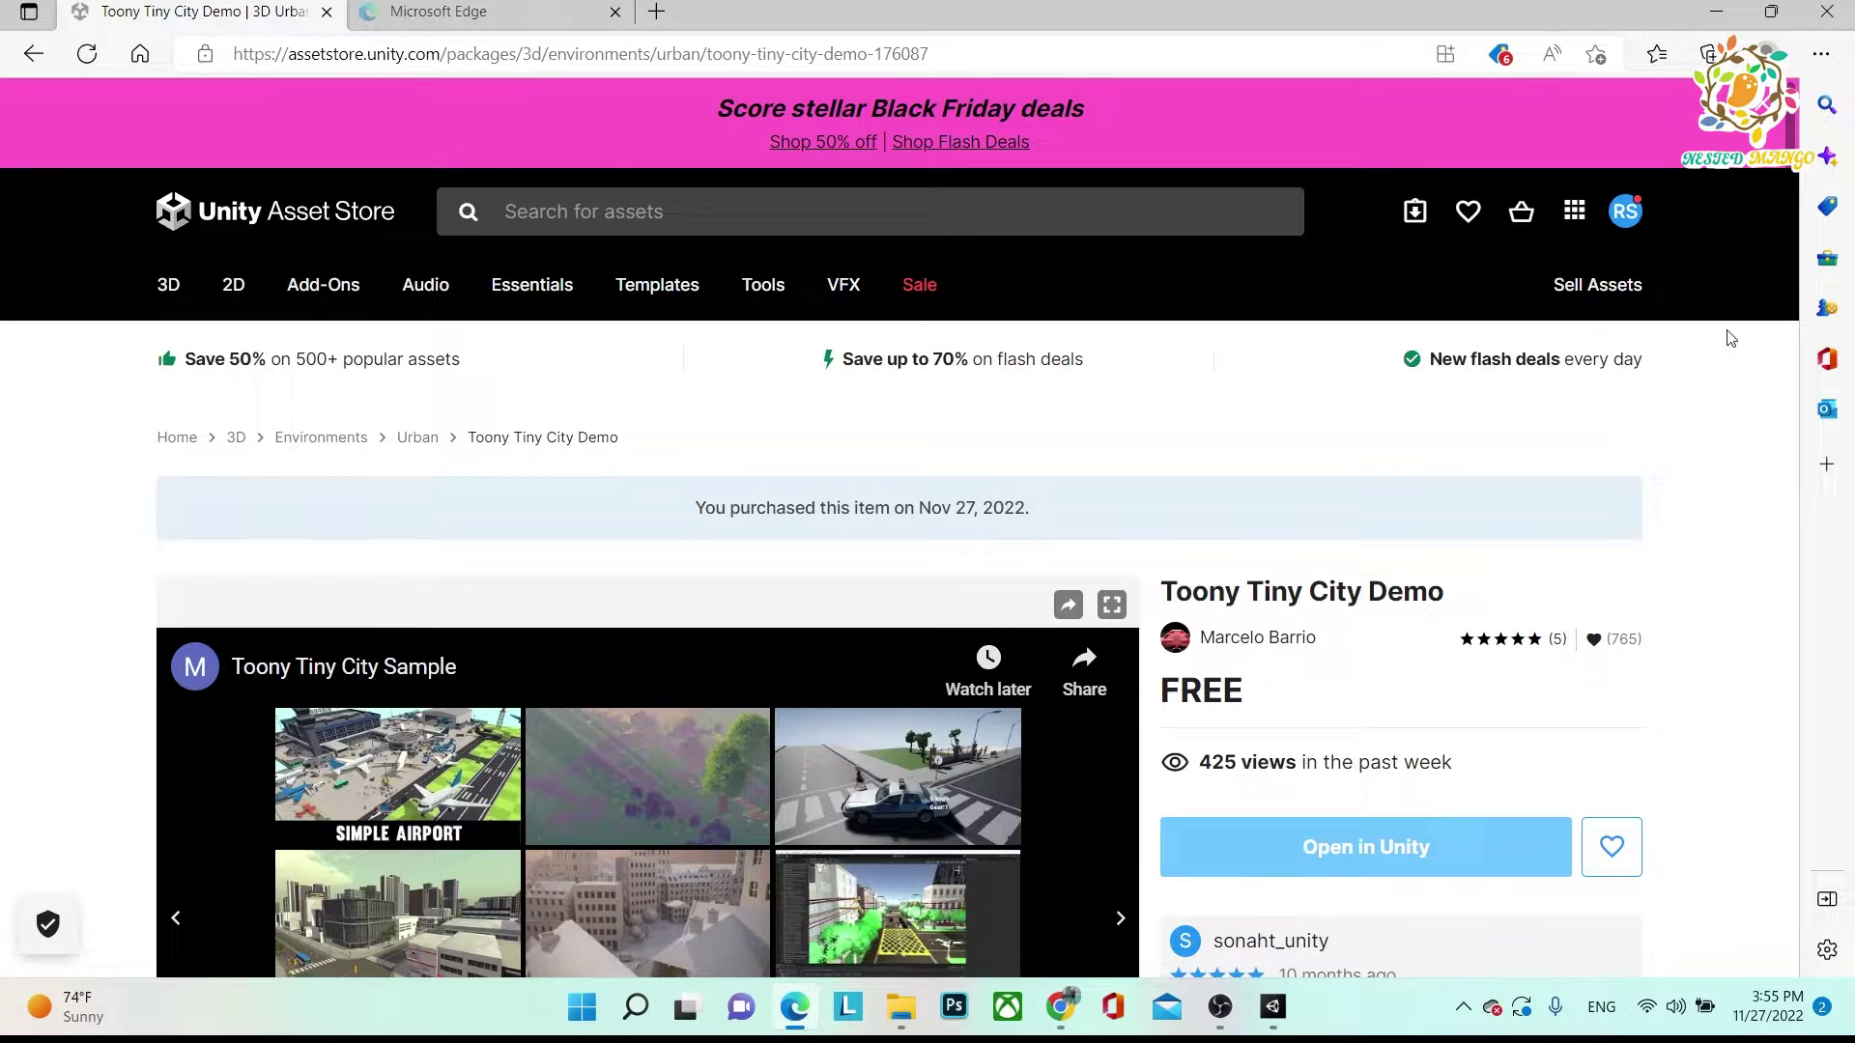
scroll(1728, 338, "down", 2)
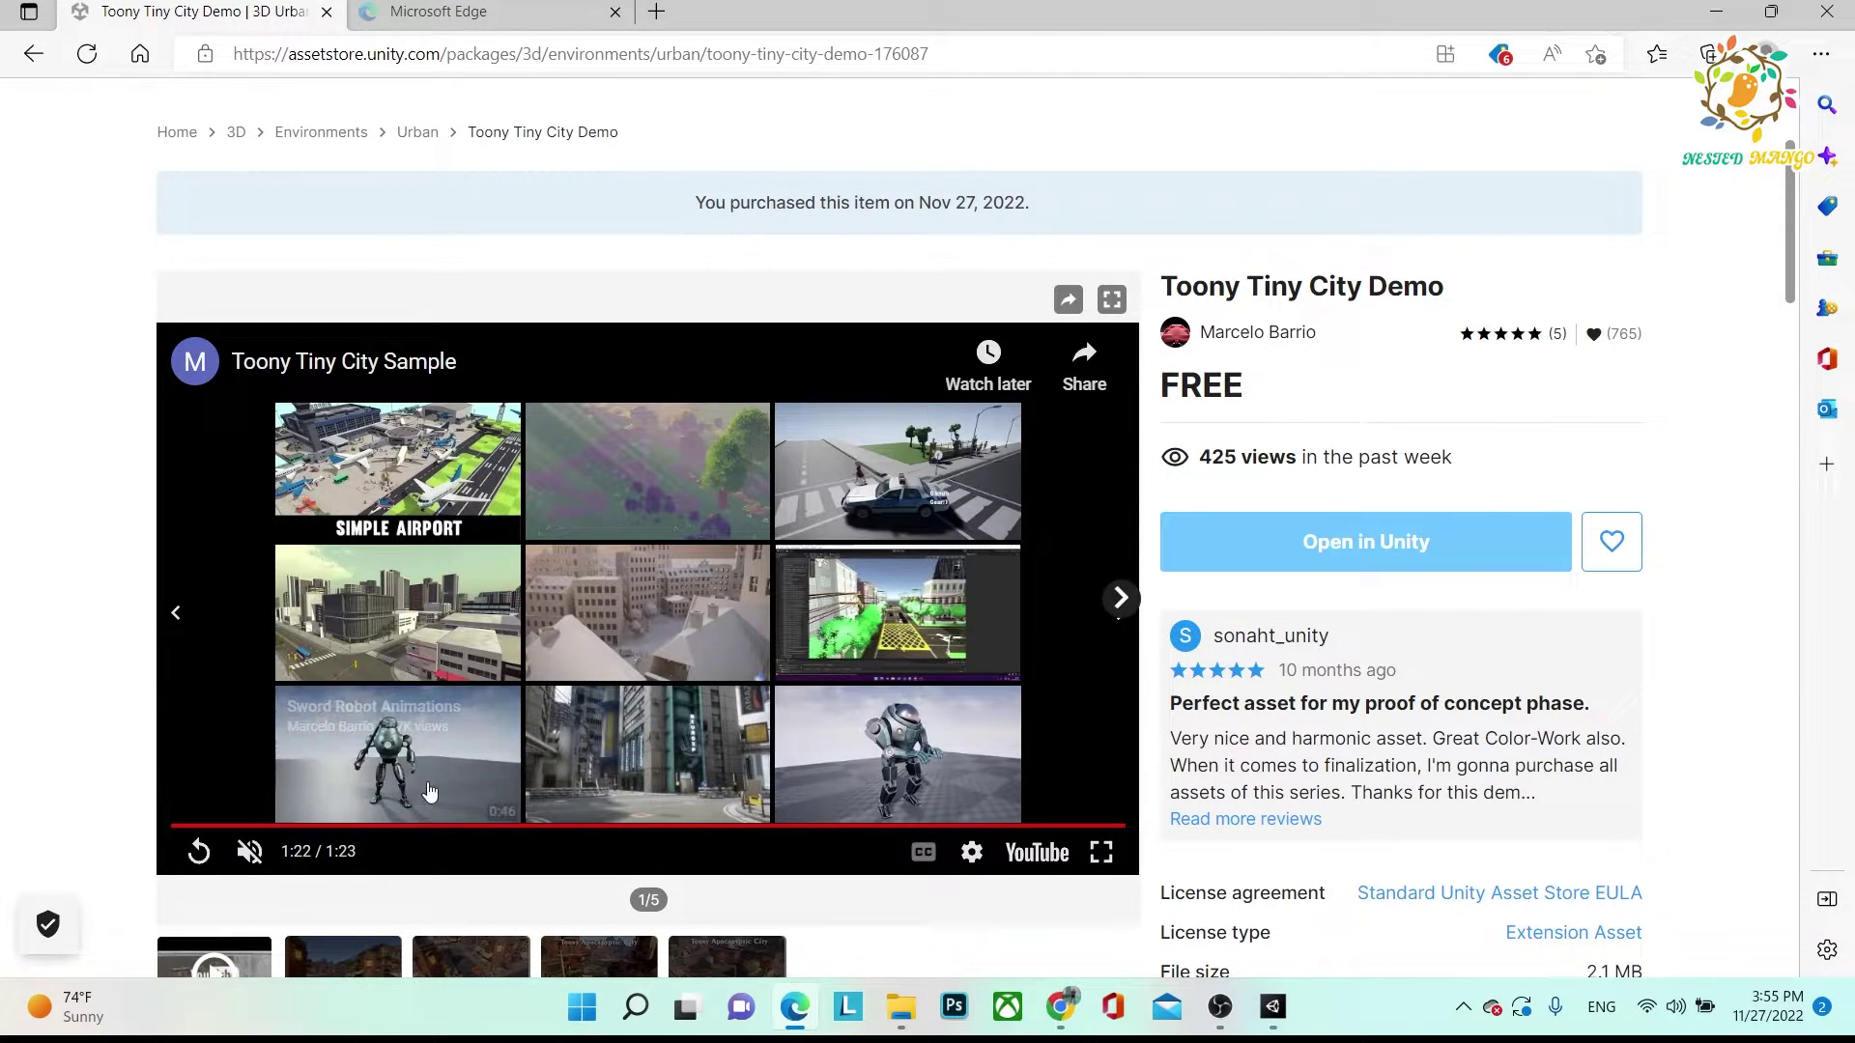
left_click(1312, 542)
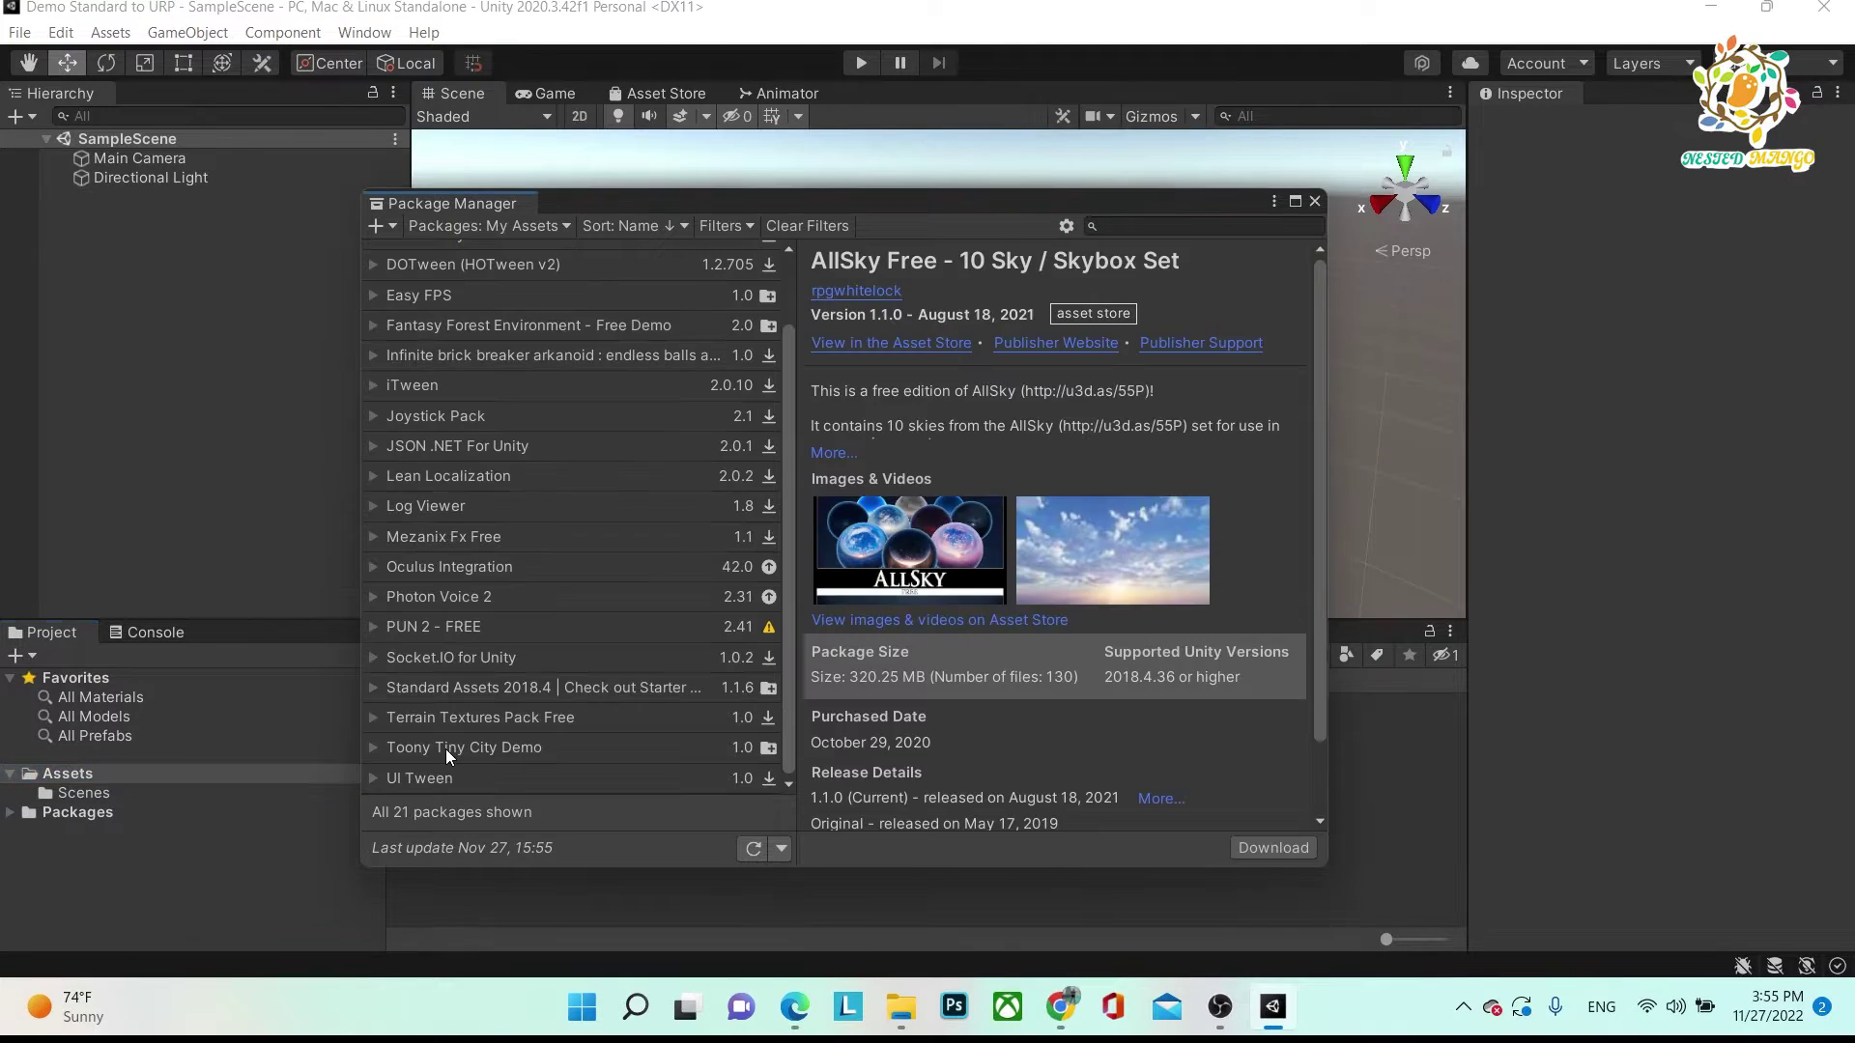
left_click(446, 750)
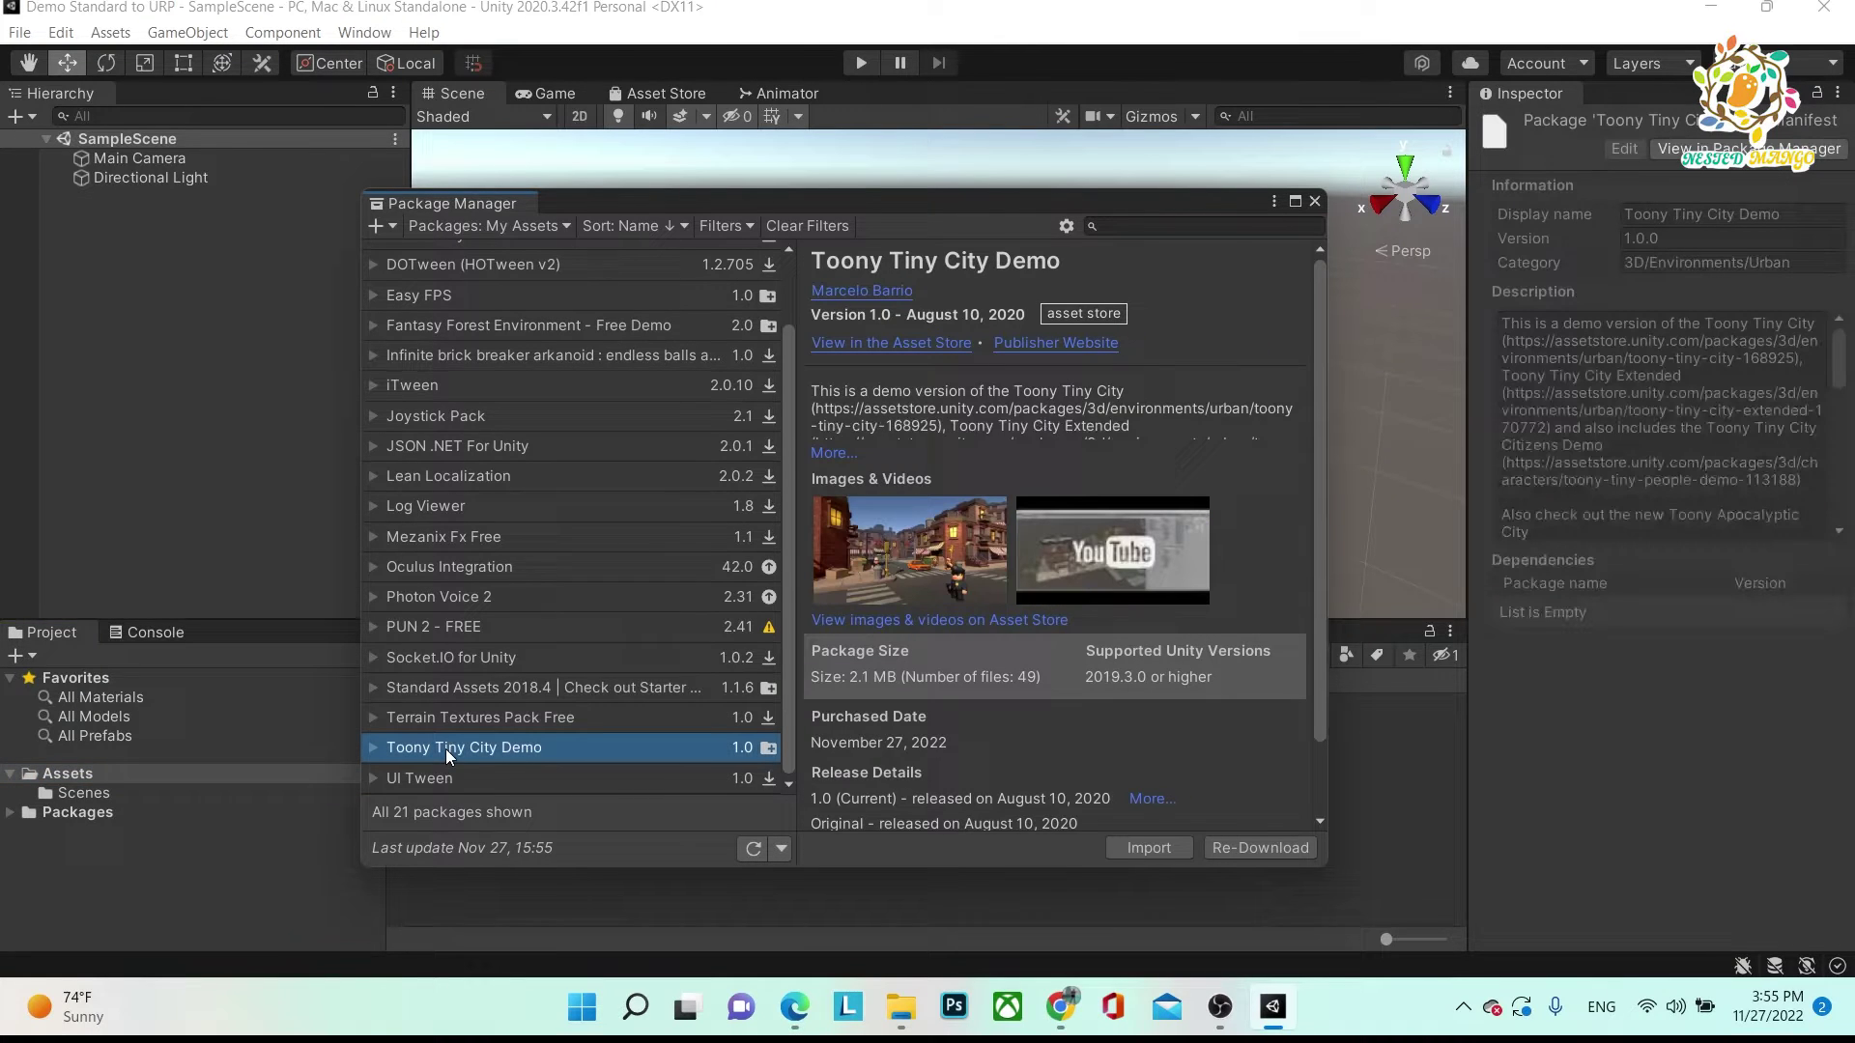
- Import all assets of the Toony Tiny City Demo package into the project
left_click(1156, 848)
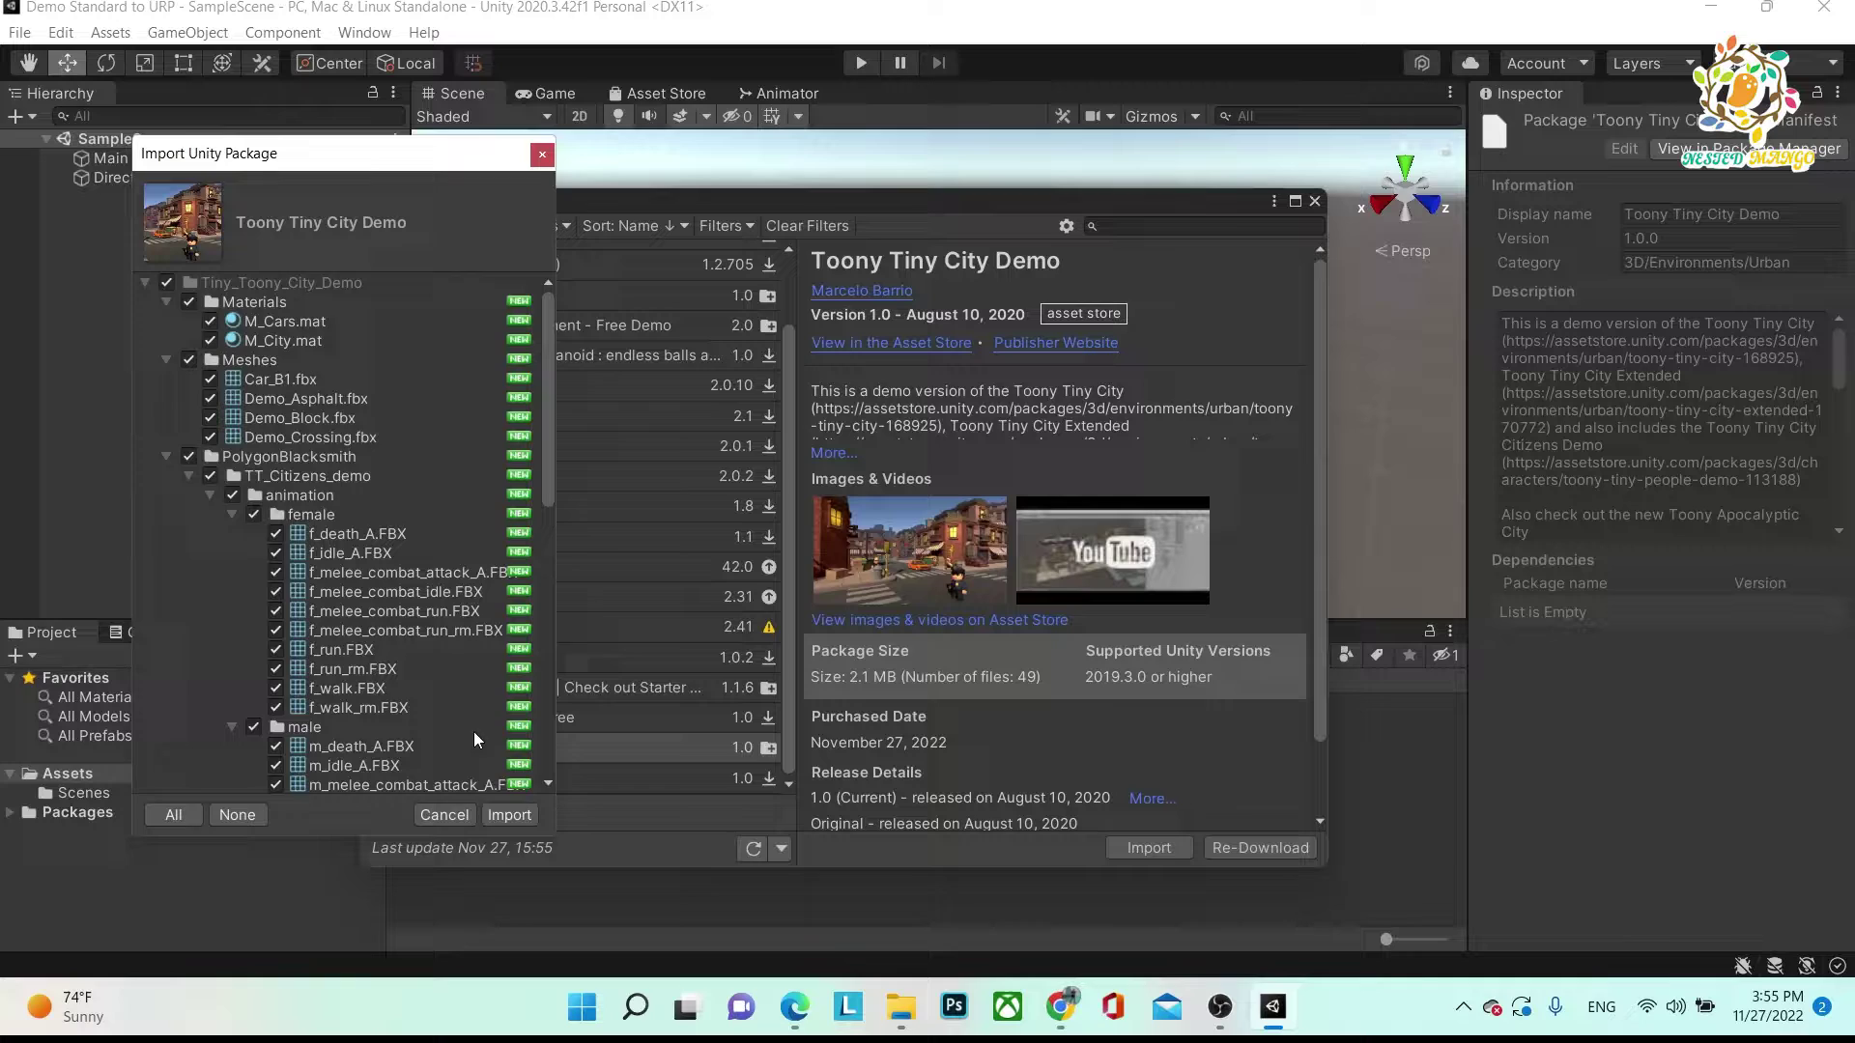
left_click(511, 816)
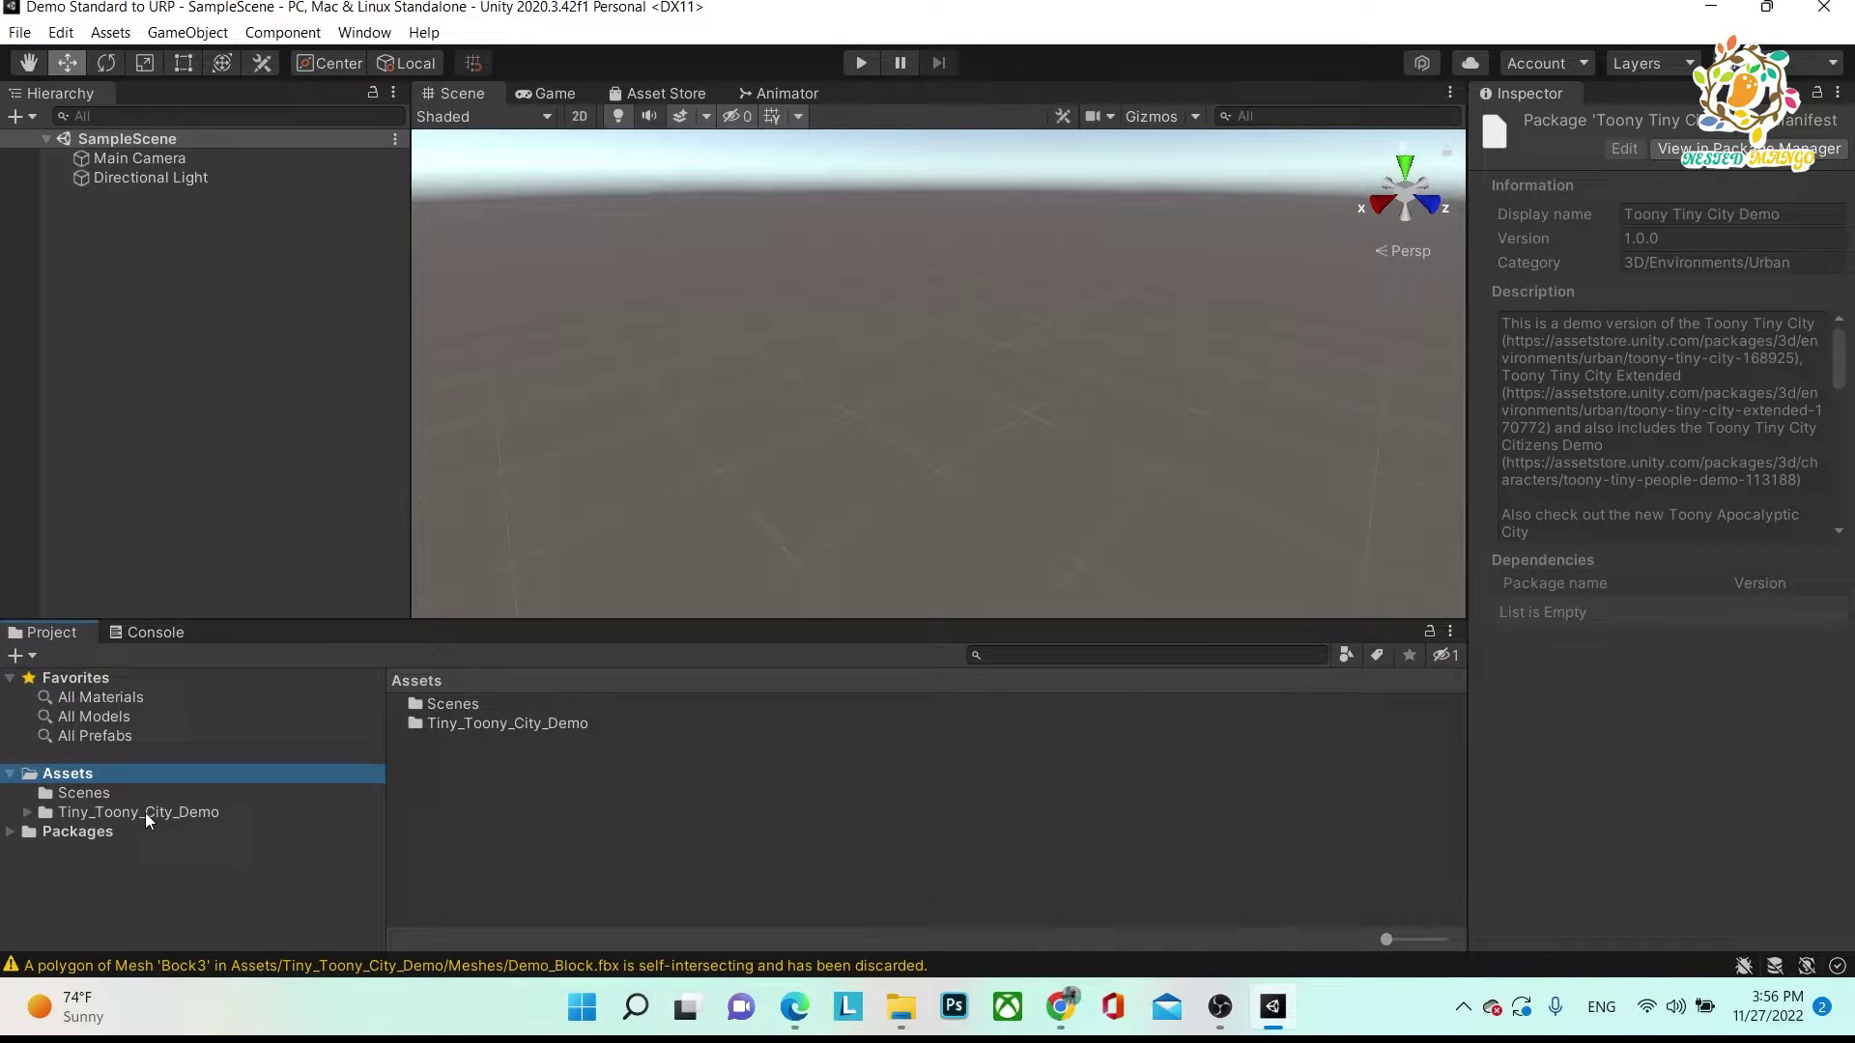
- Open Tiny_Toony_City_Demo's Demo_Scene and orbit toward the building entrance and street
left_click(145, 813)
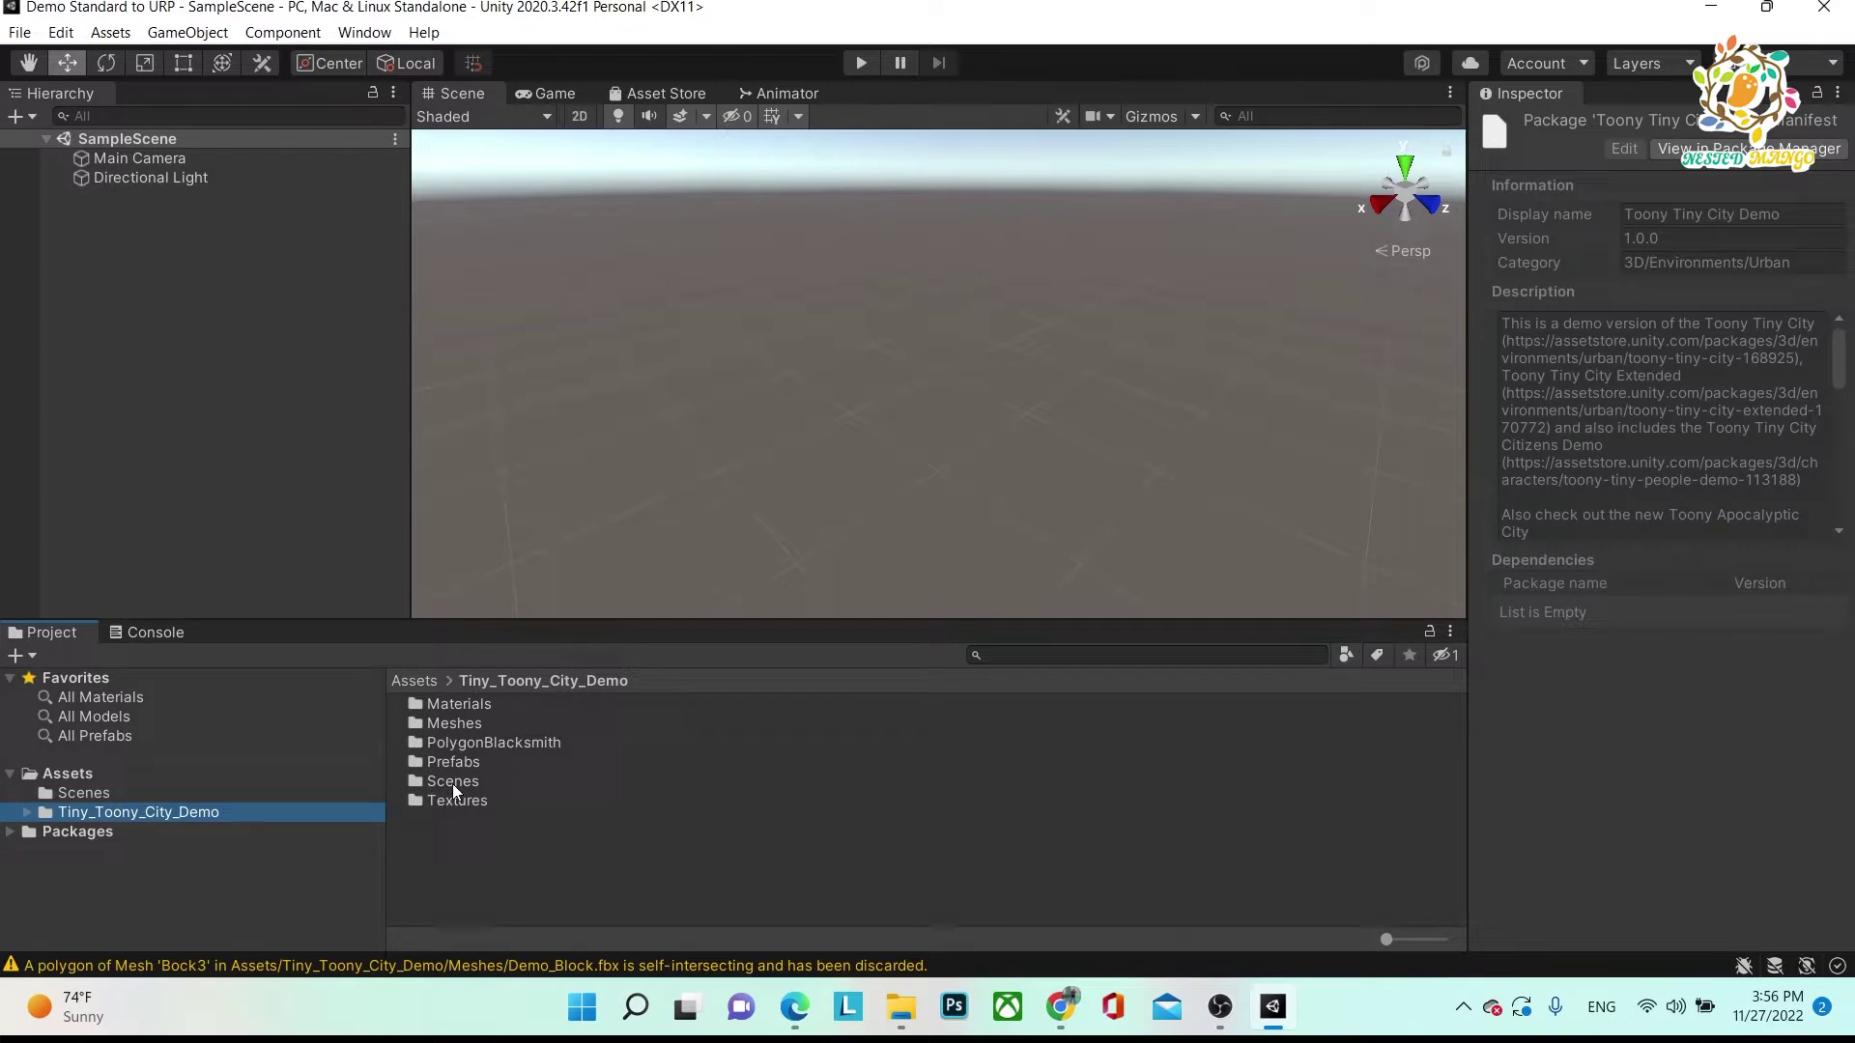
double_click(453, 783)
double_click(470, 701)
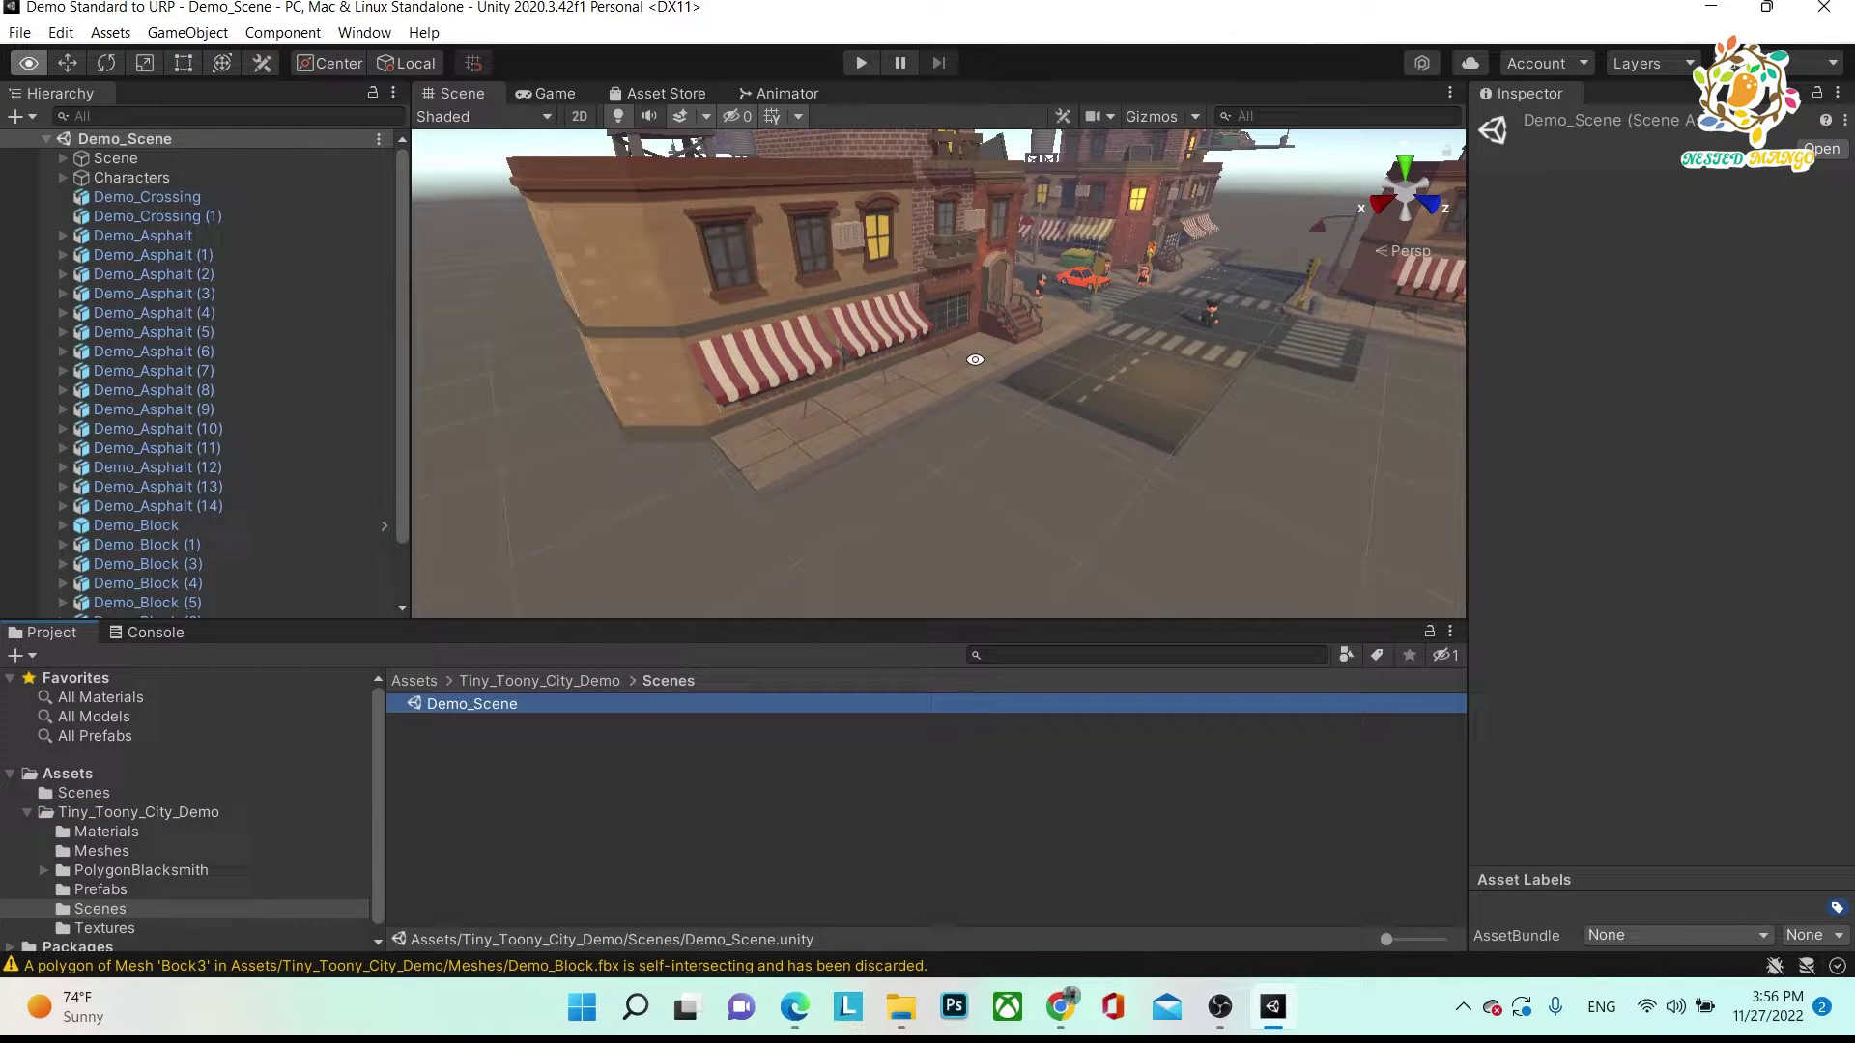
left_click_drag(780, 371, 994, 312, "alt")
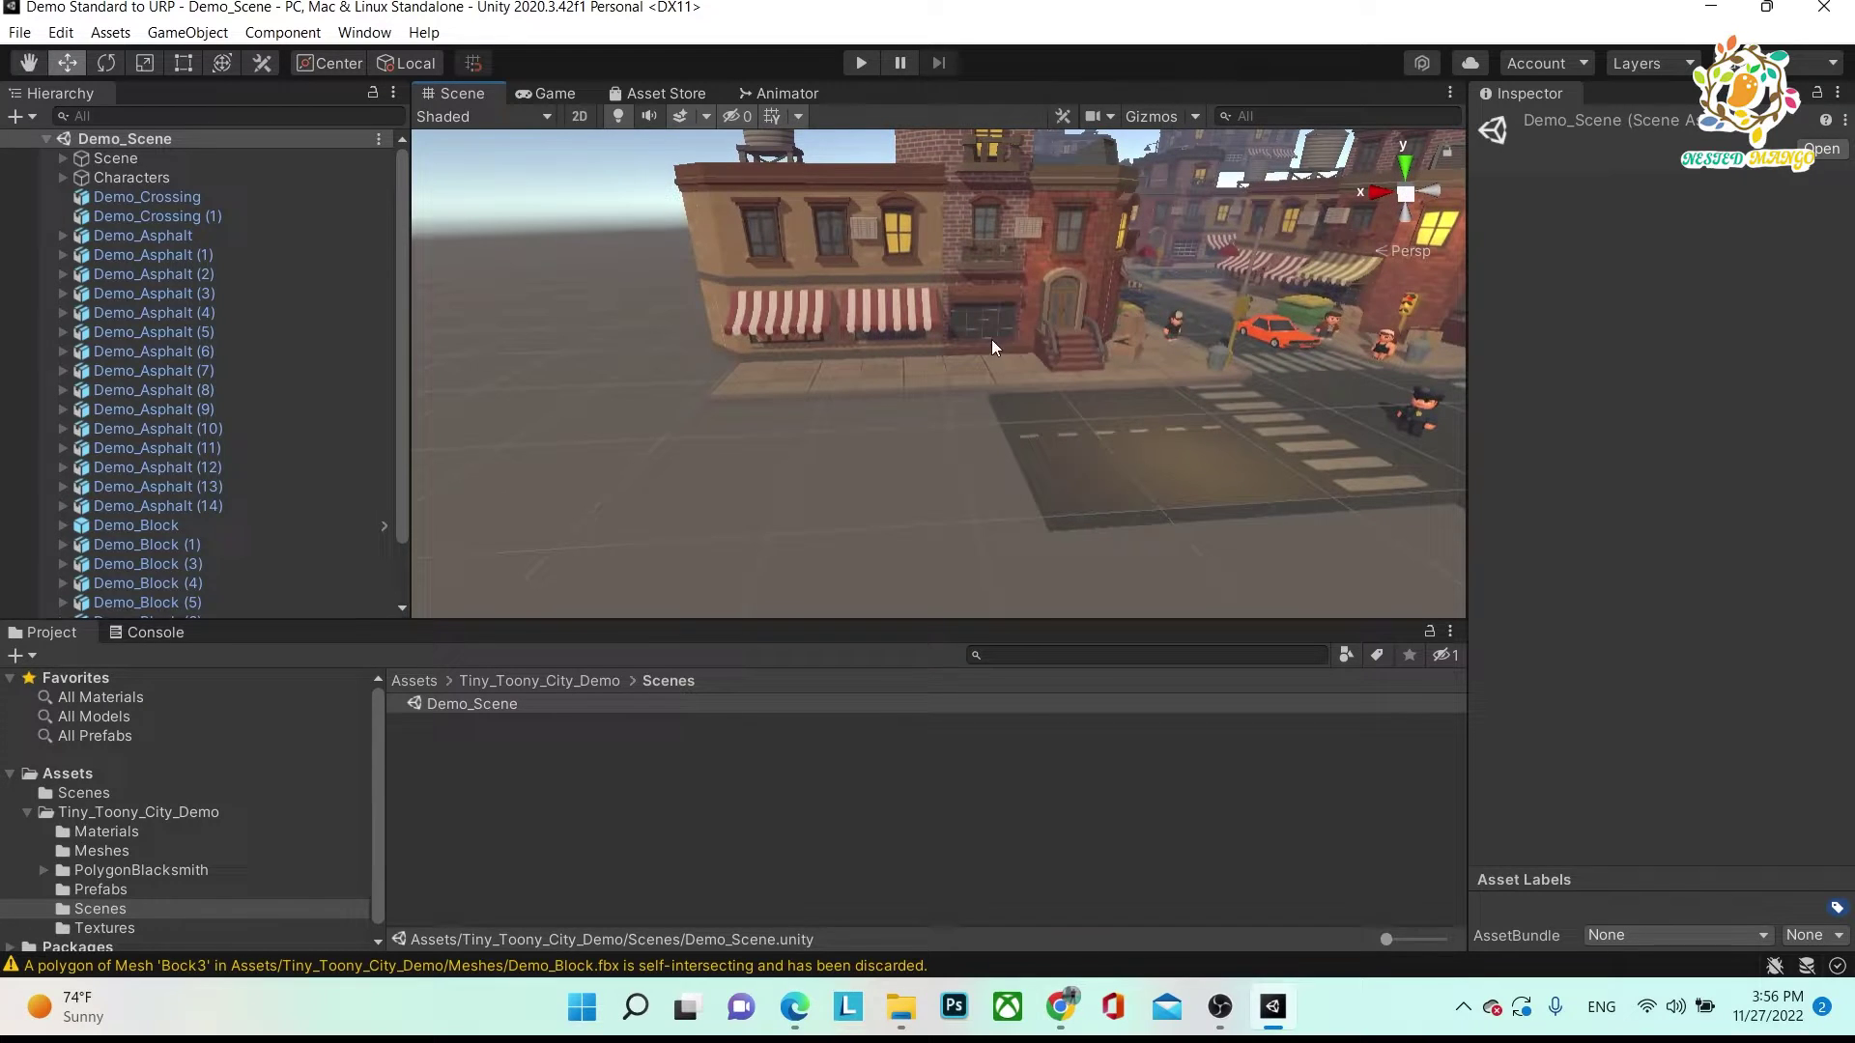
scroll(1123, 324, "up", 3)
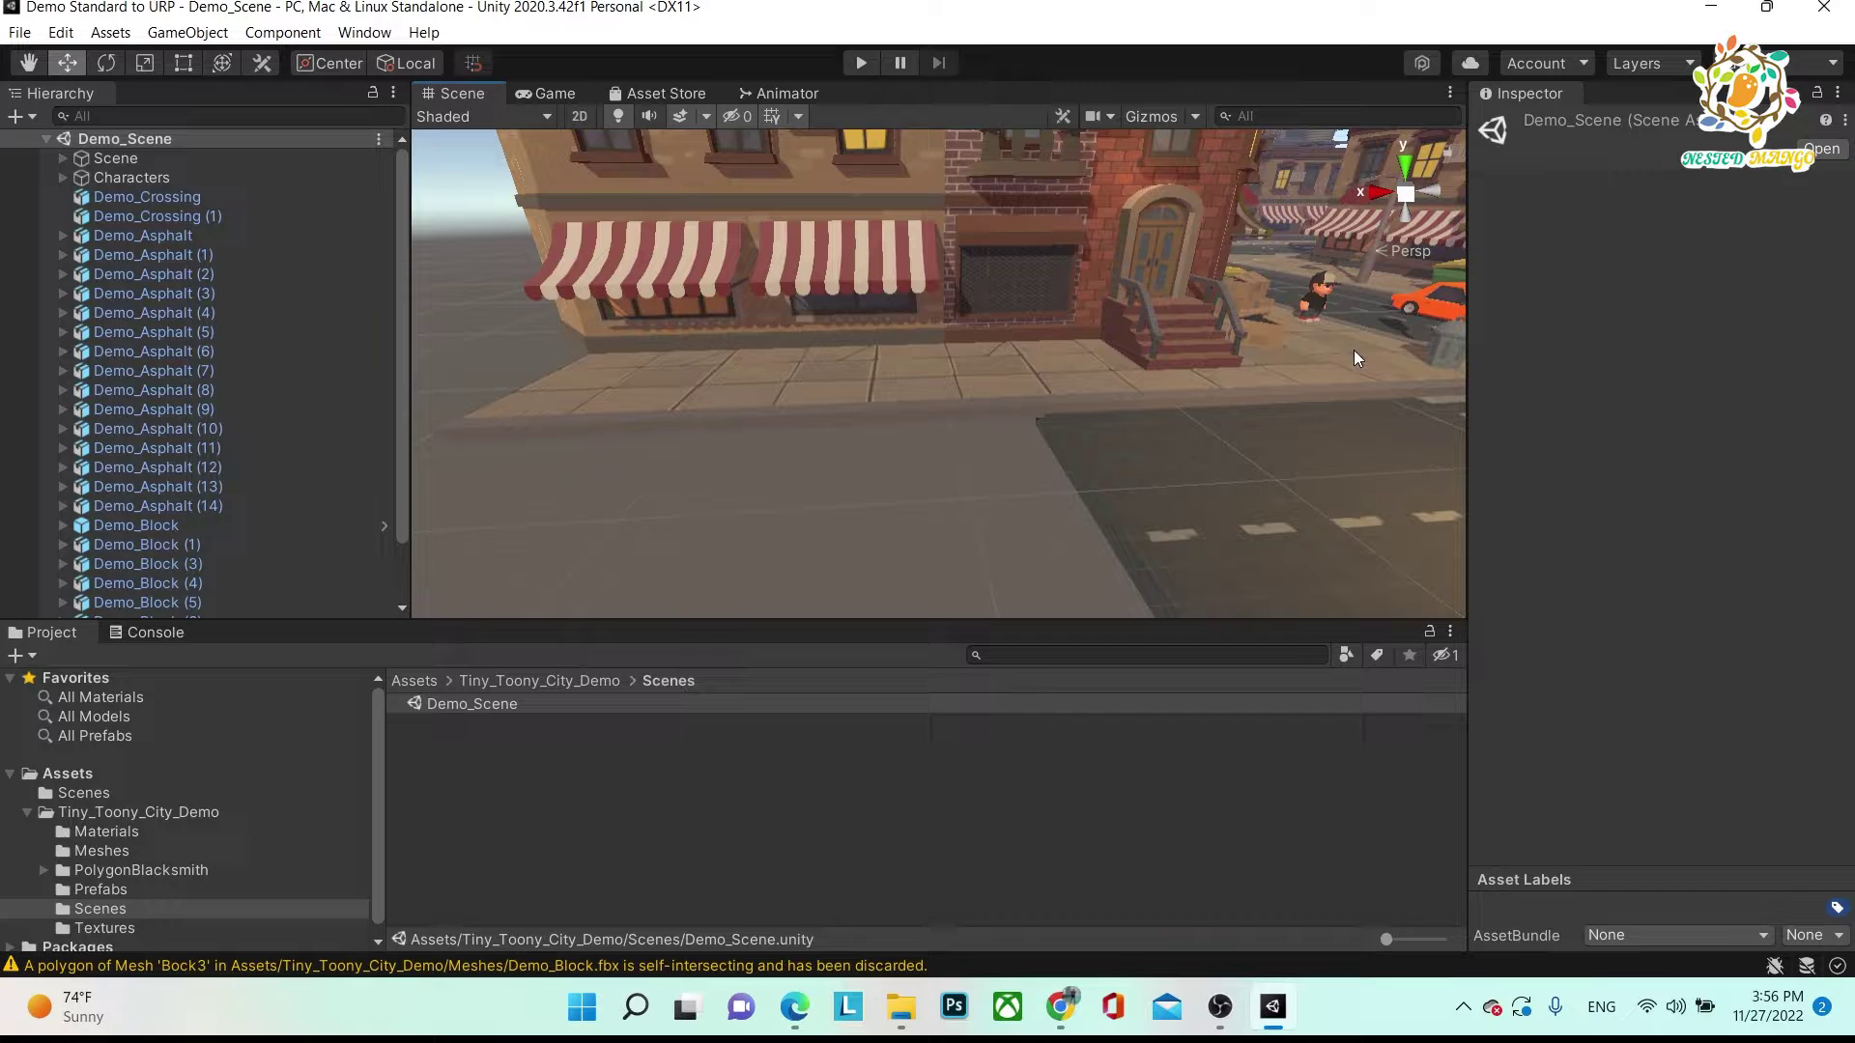
left_click_drag(1353, 357, 913, 379, "alt")
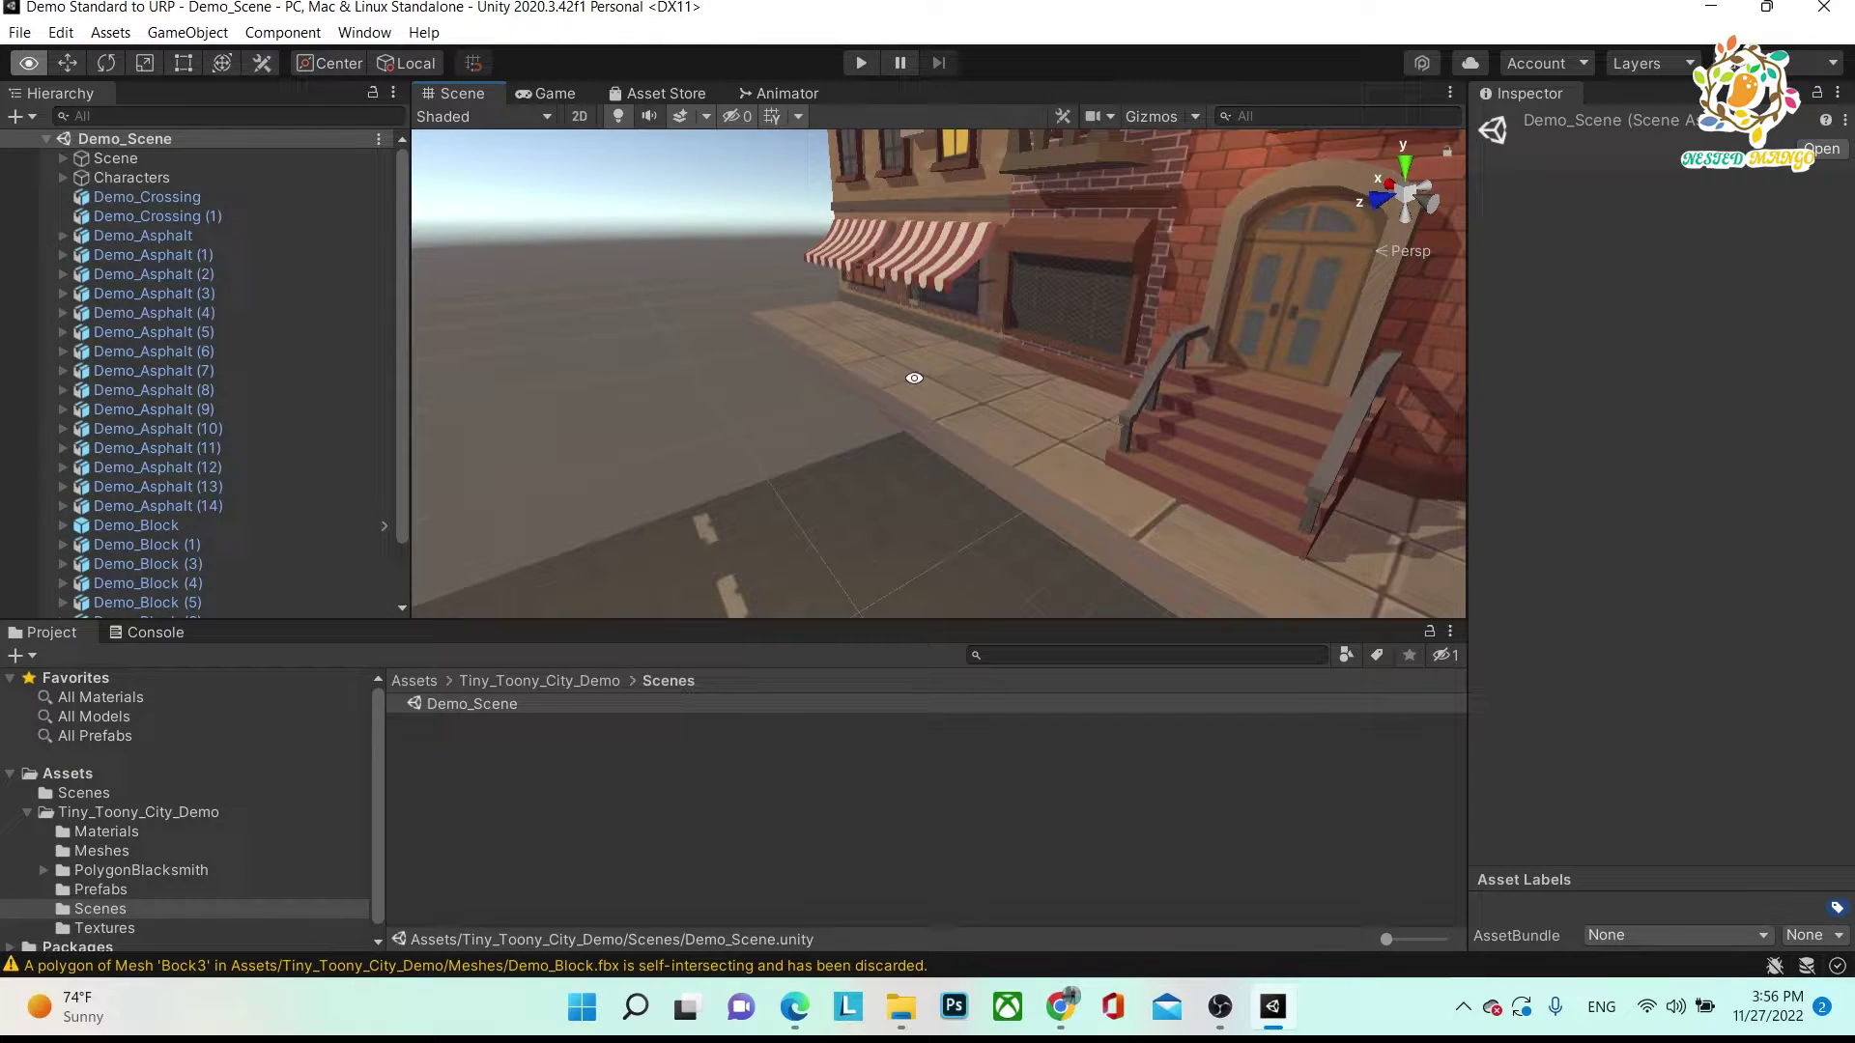
scroll(1072, 384, "down", 3)
scroll(1072, 385, "down", 3)
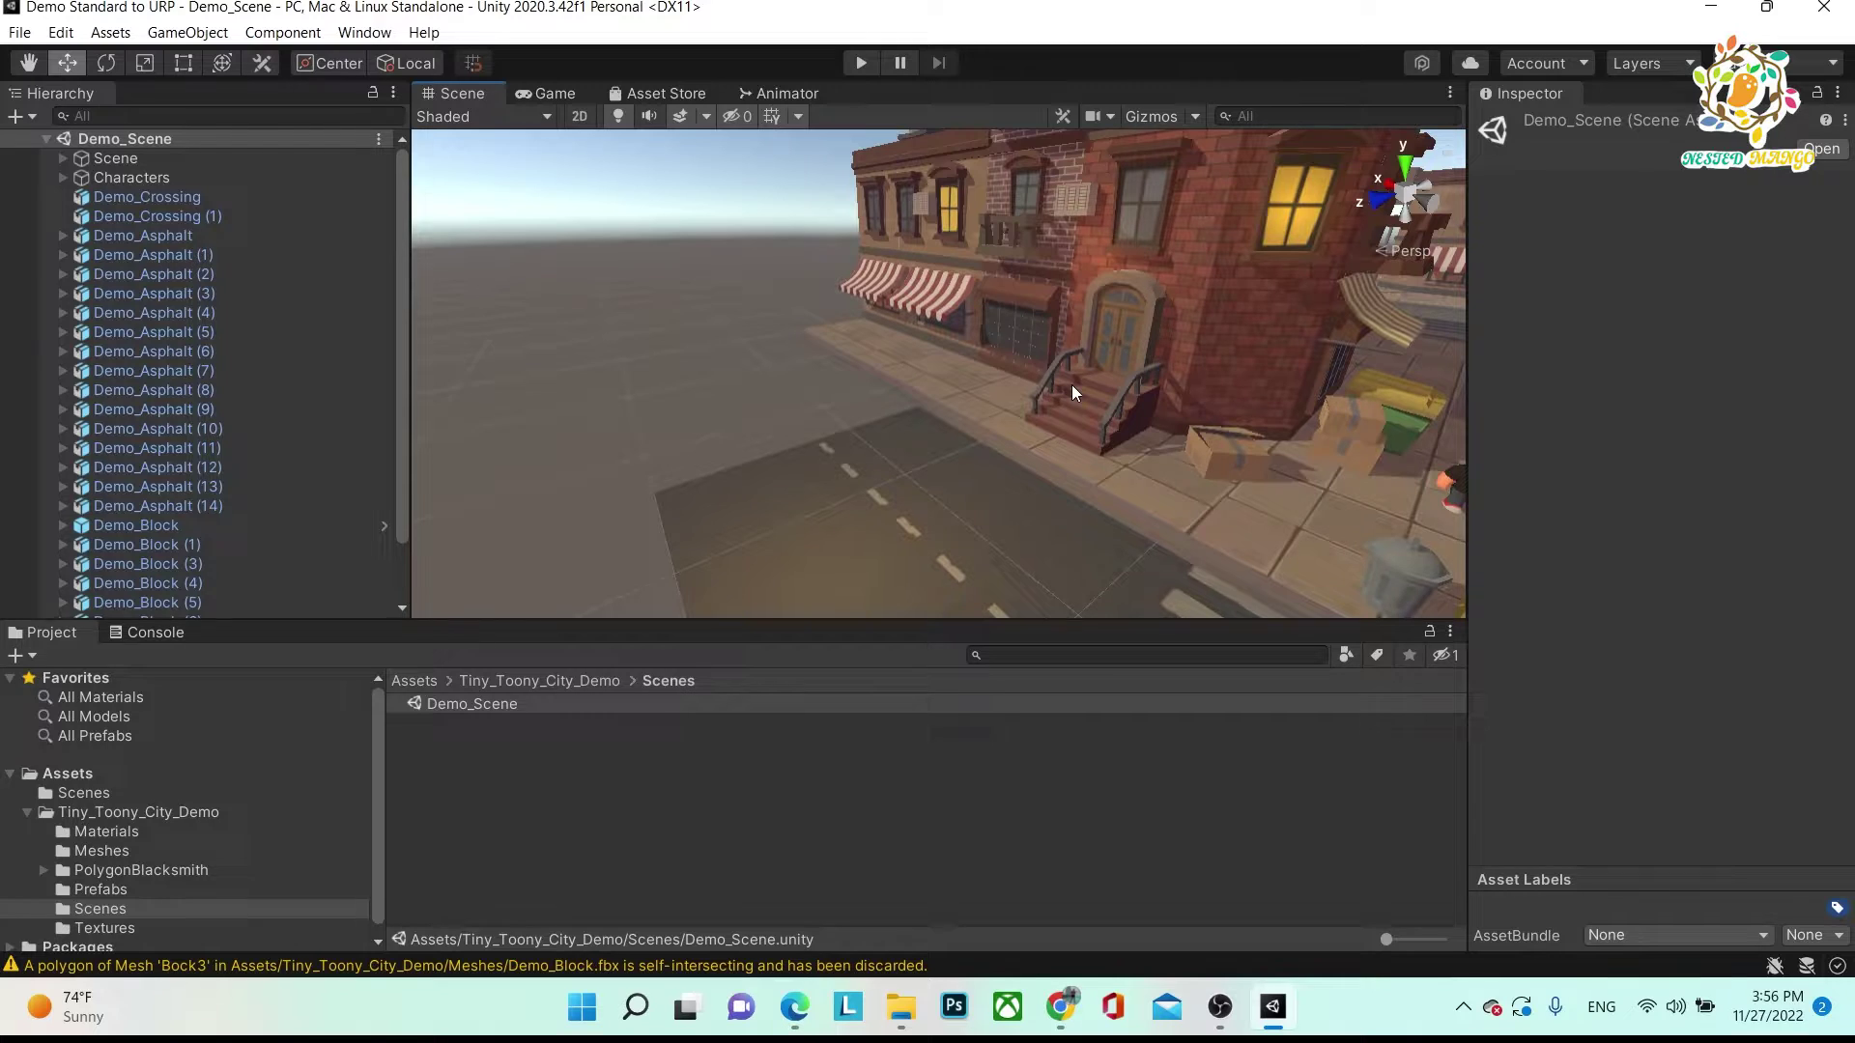
scroll(1070, 385, "down", 2)
scroll(1071, 383, "down", 3)
scroll(1072, 385, "down", 3)
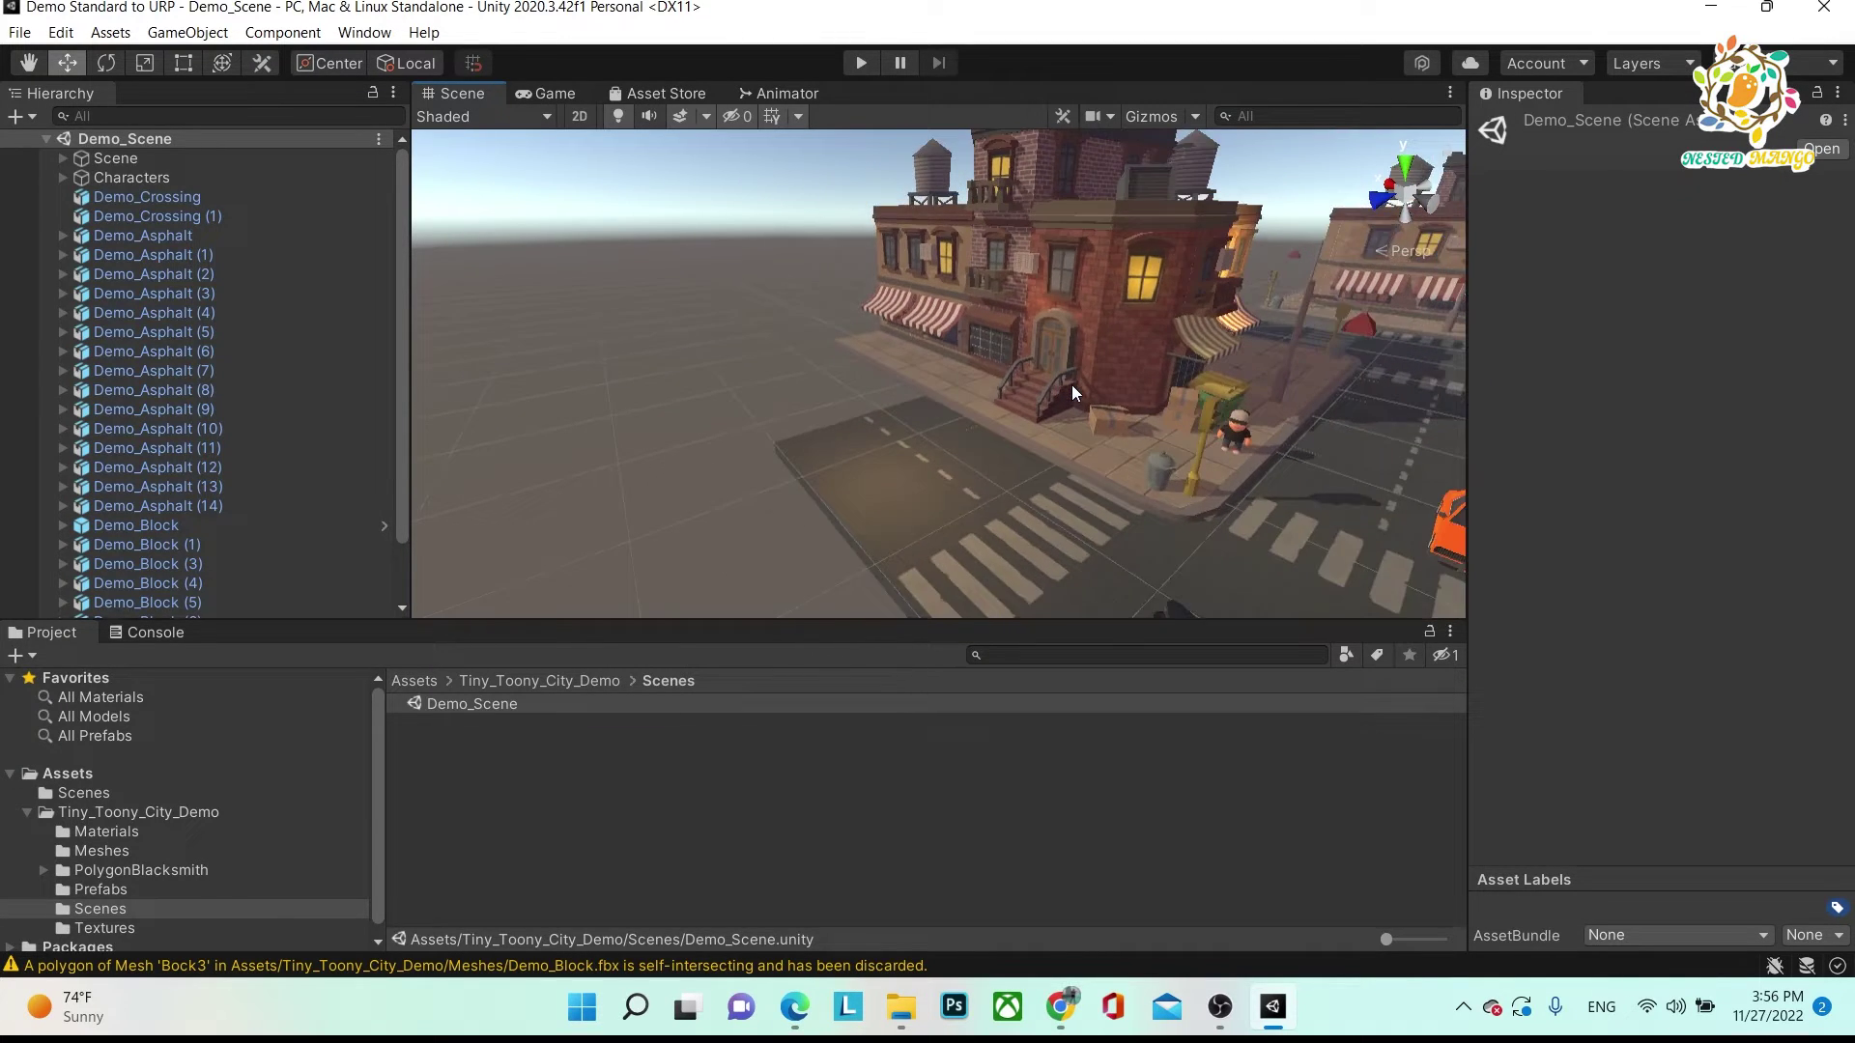
scroll(1071, 384, "down", 2)
scroll(1071, 385, "down", 1)
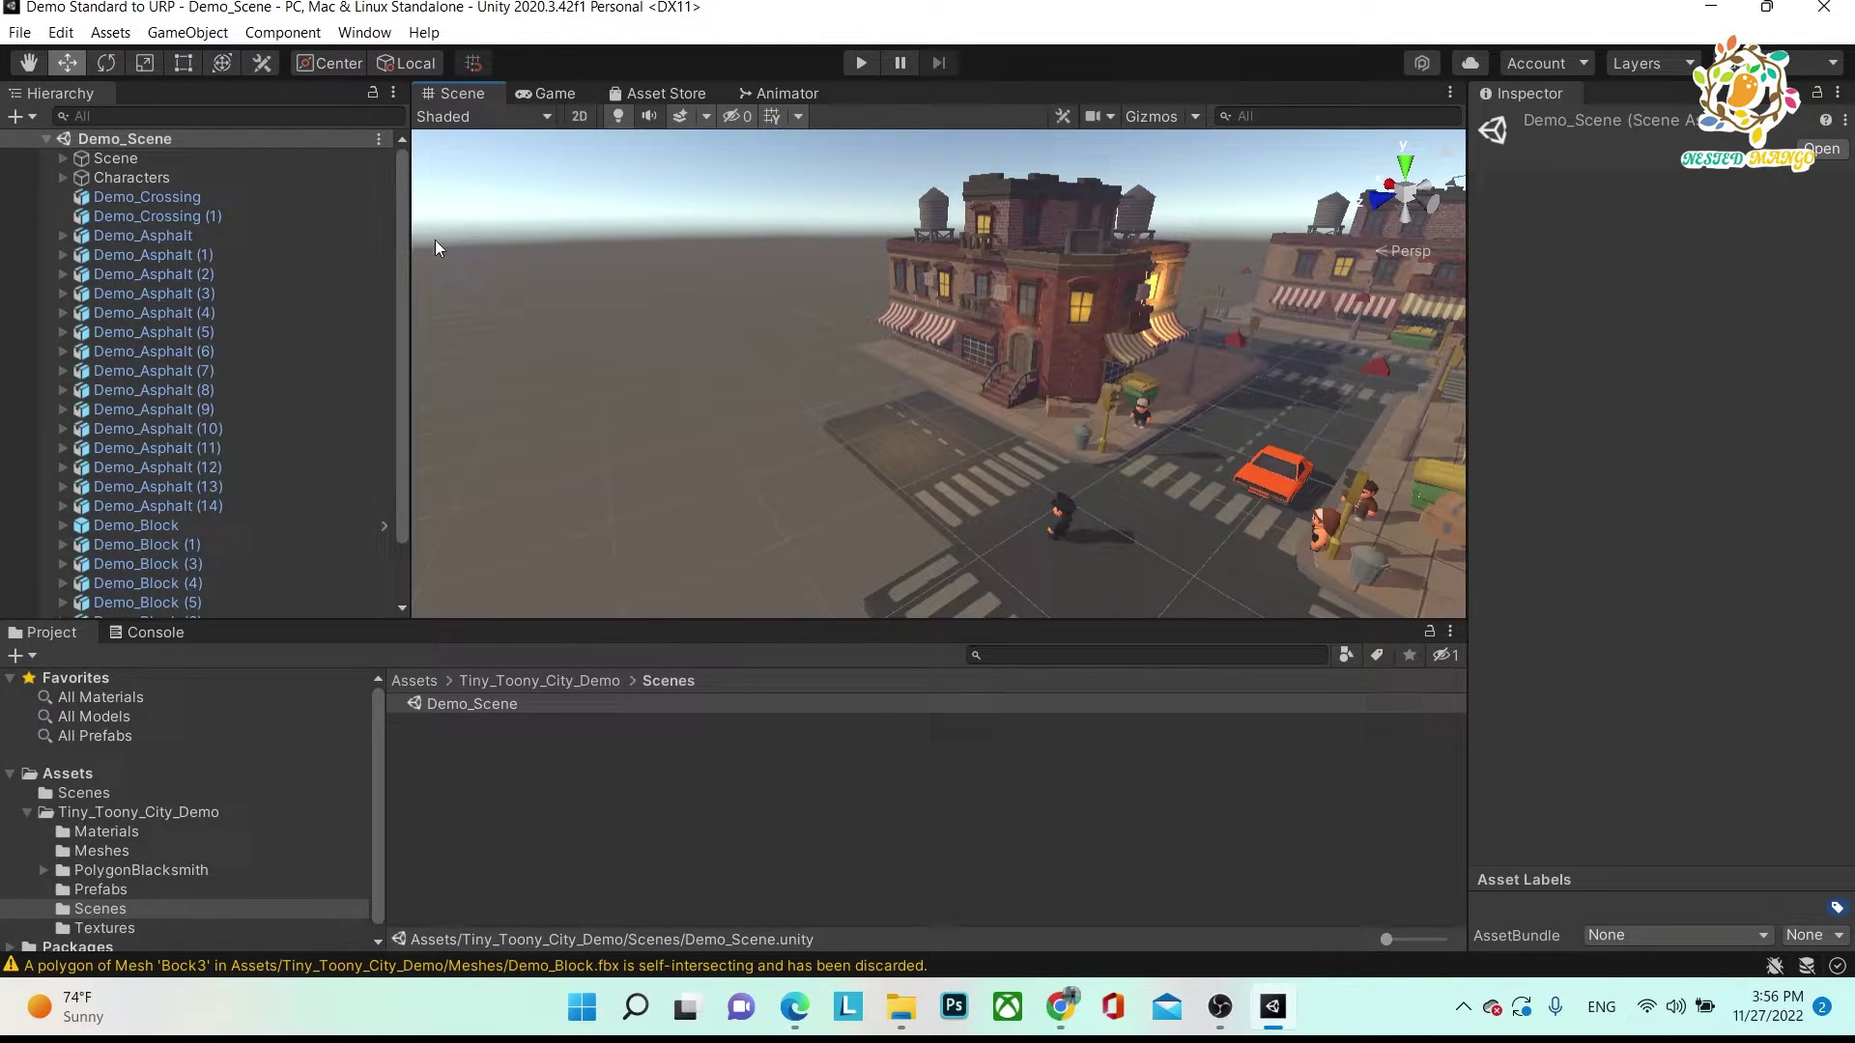
- Check the import warnings in the Console, collapse the demo folder, and open Project Settings
left_click(124, 630)
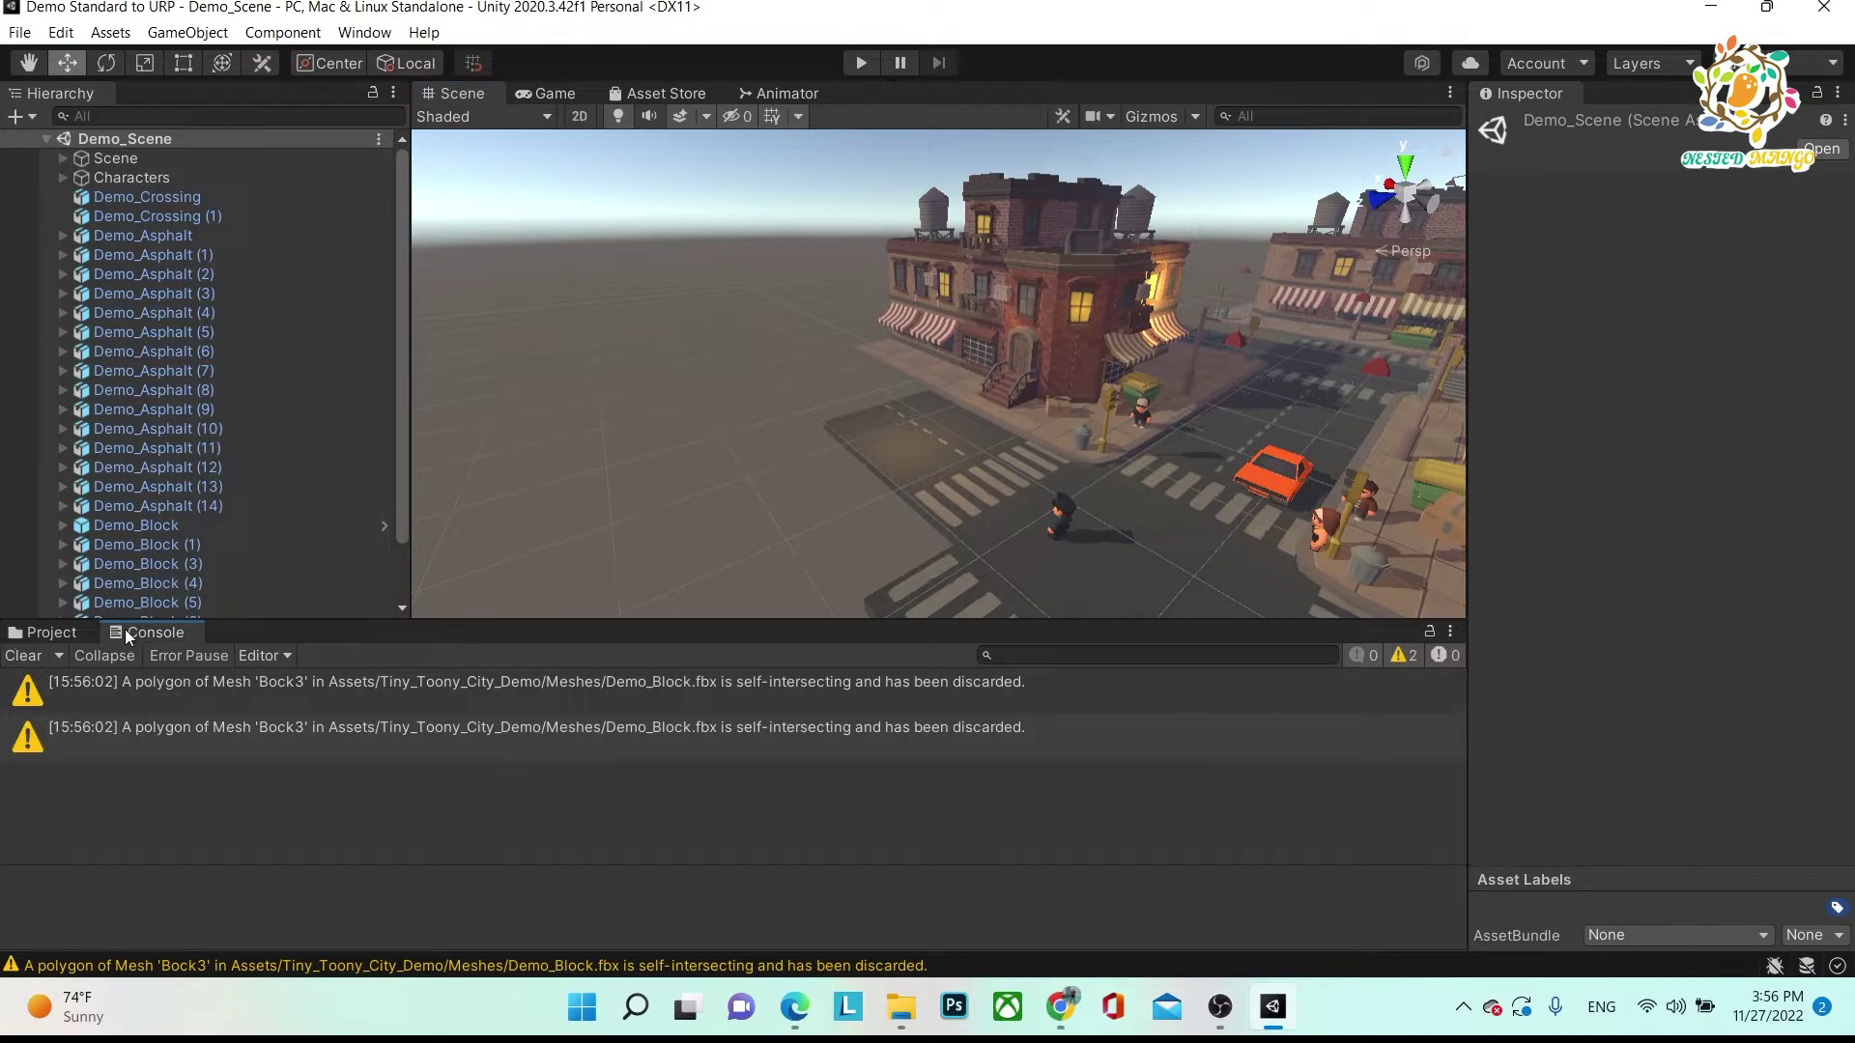
left_click(32, 656)
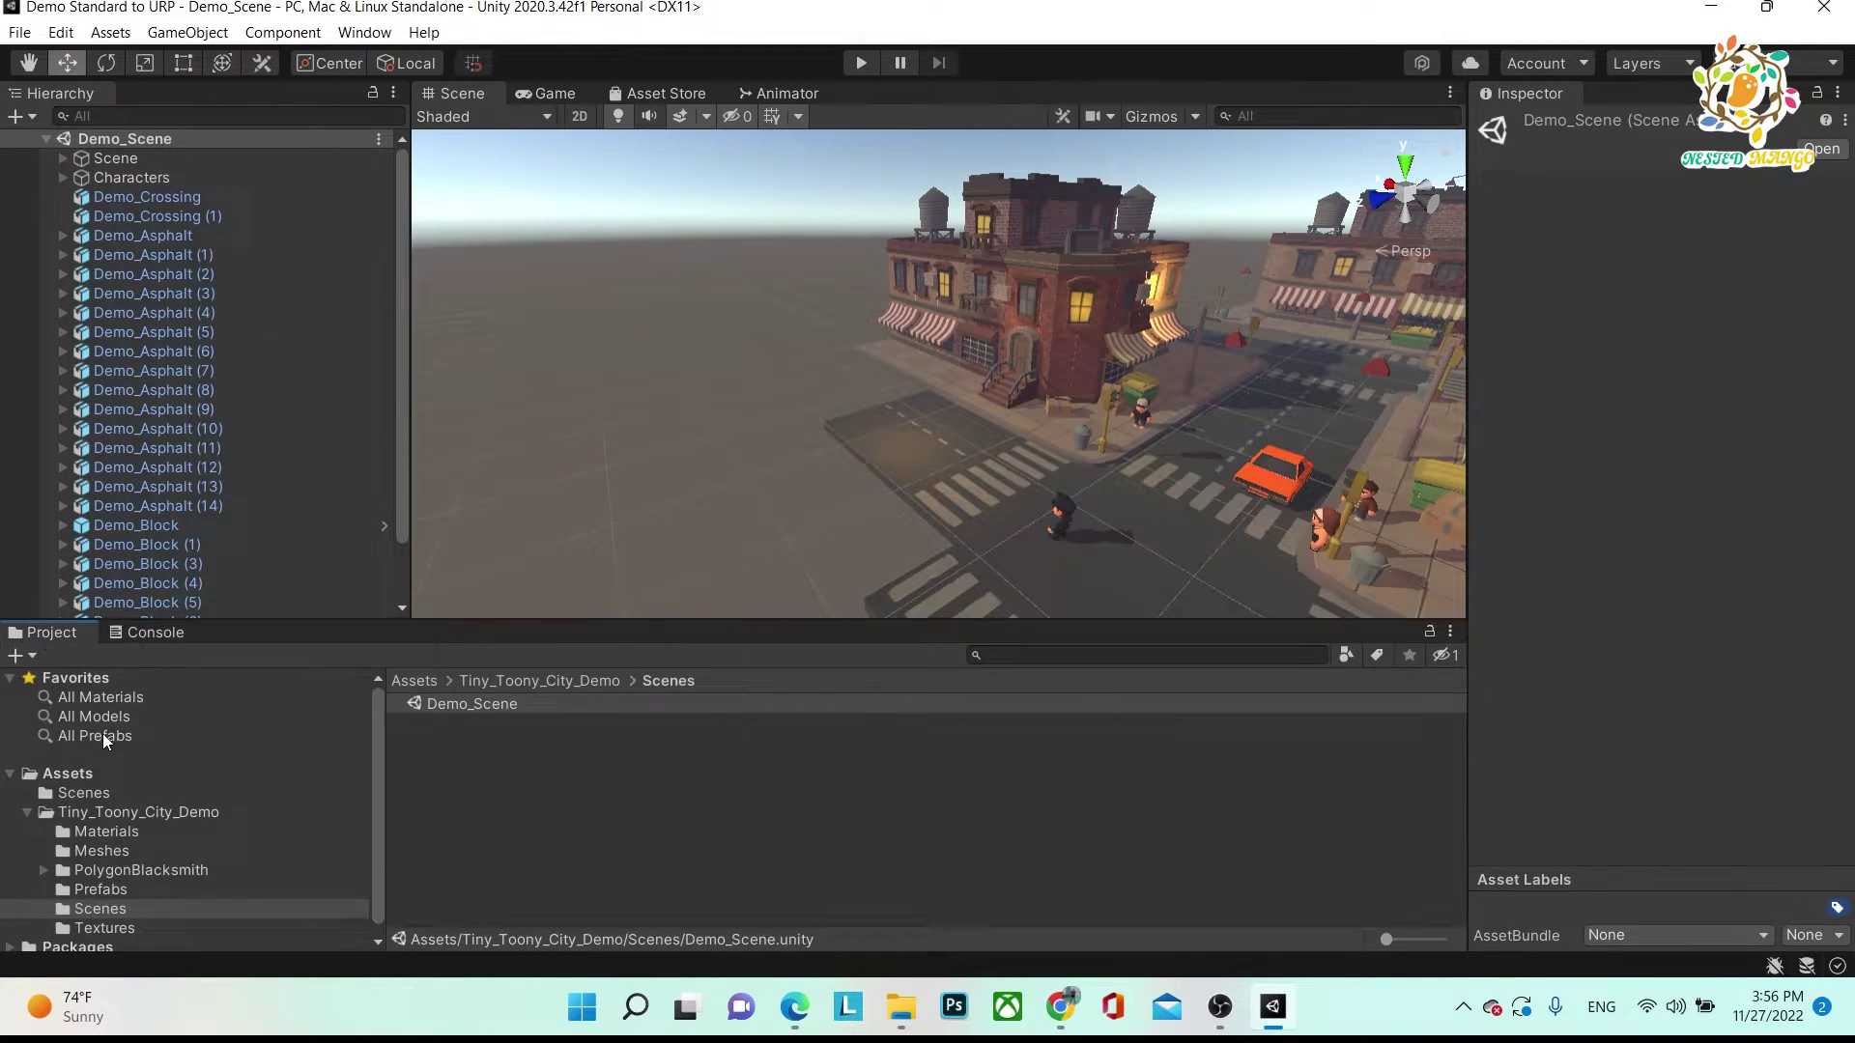
left_click(25, 818)
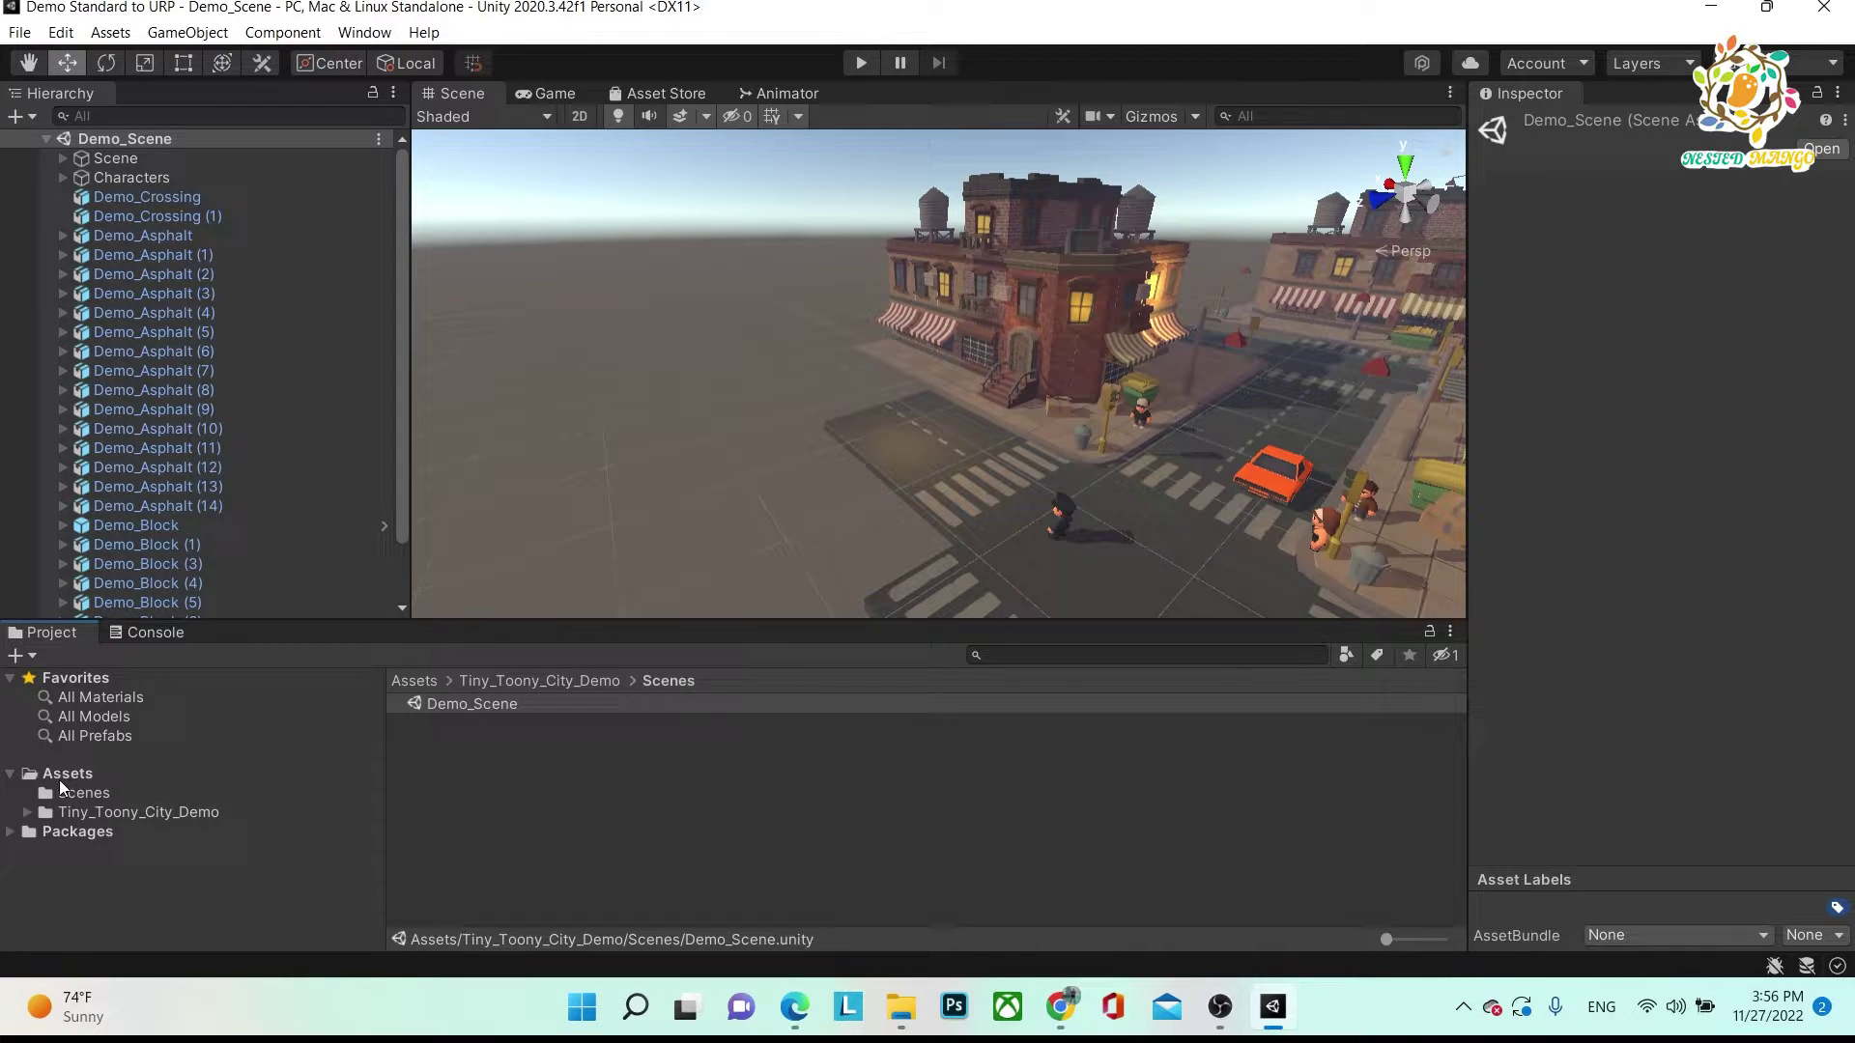
left_click(60, 33)
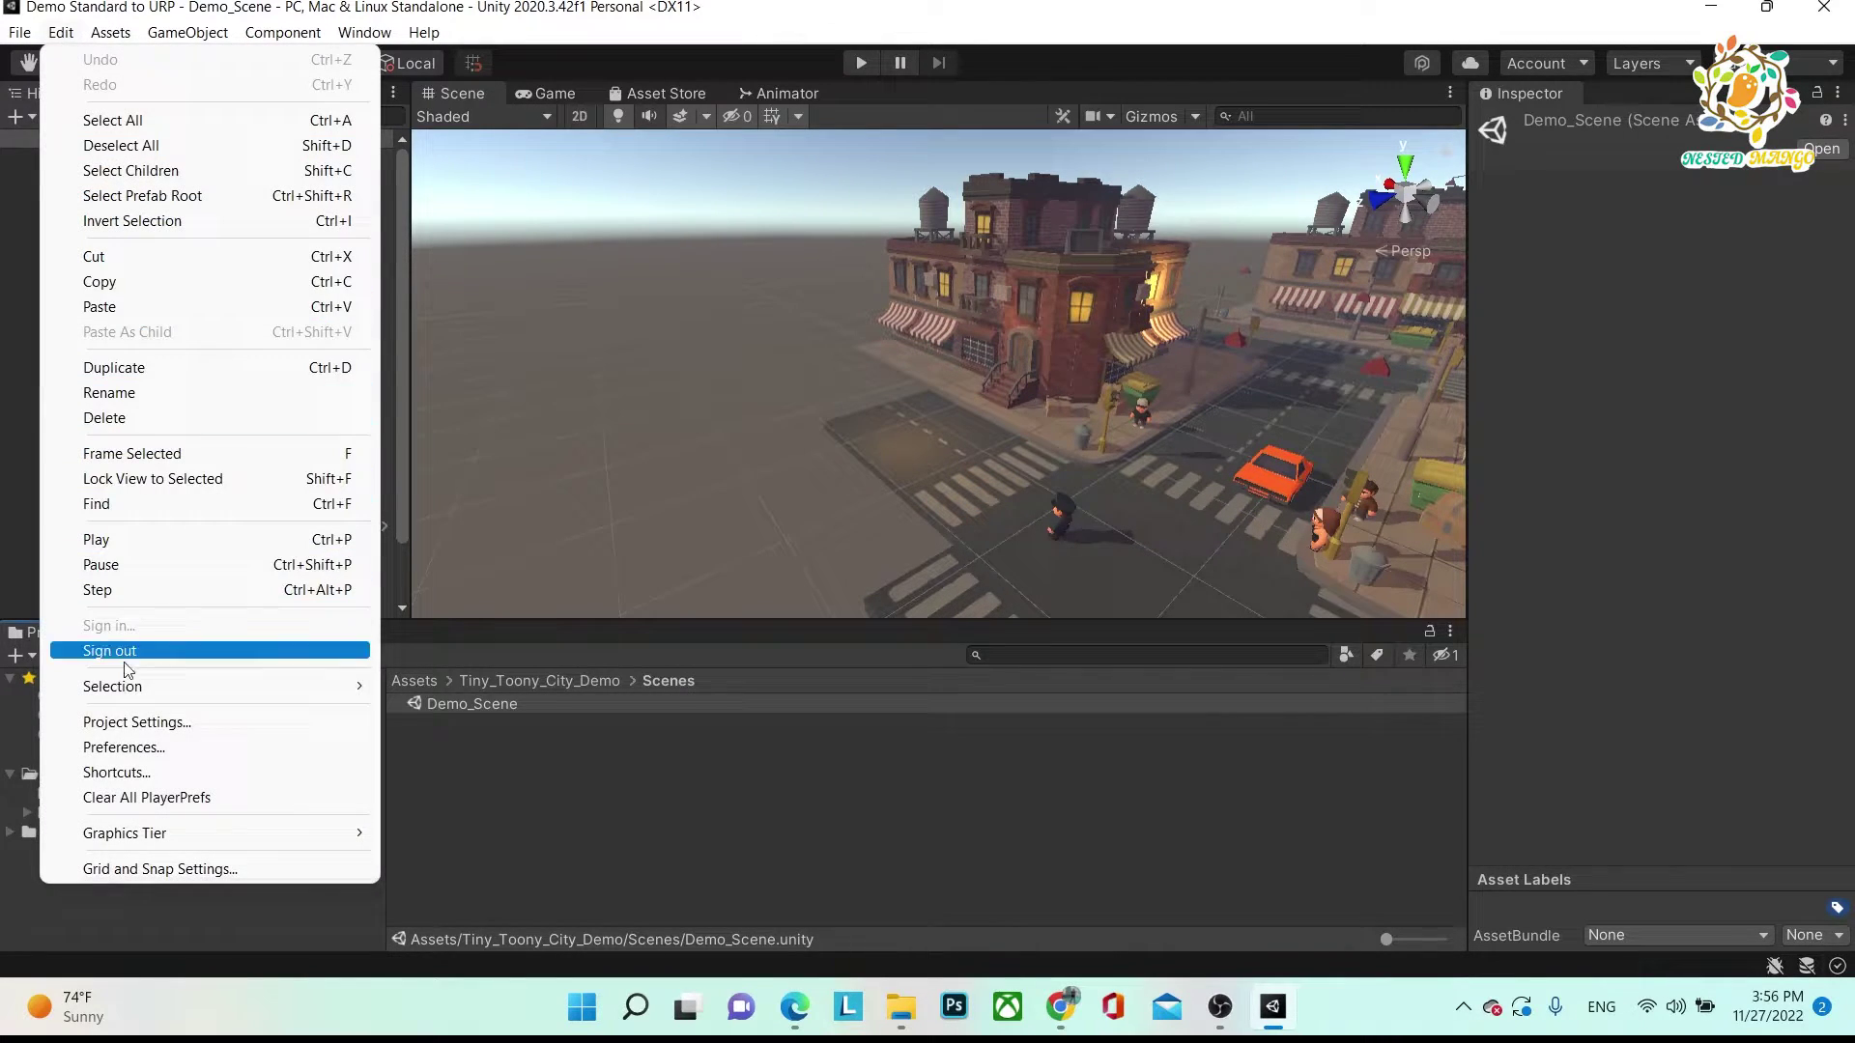
left_click(146, 720)
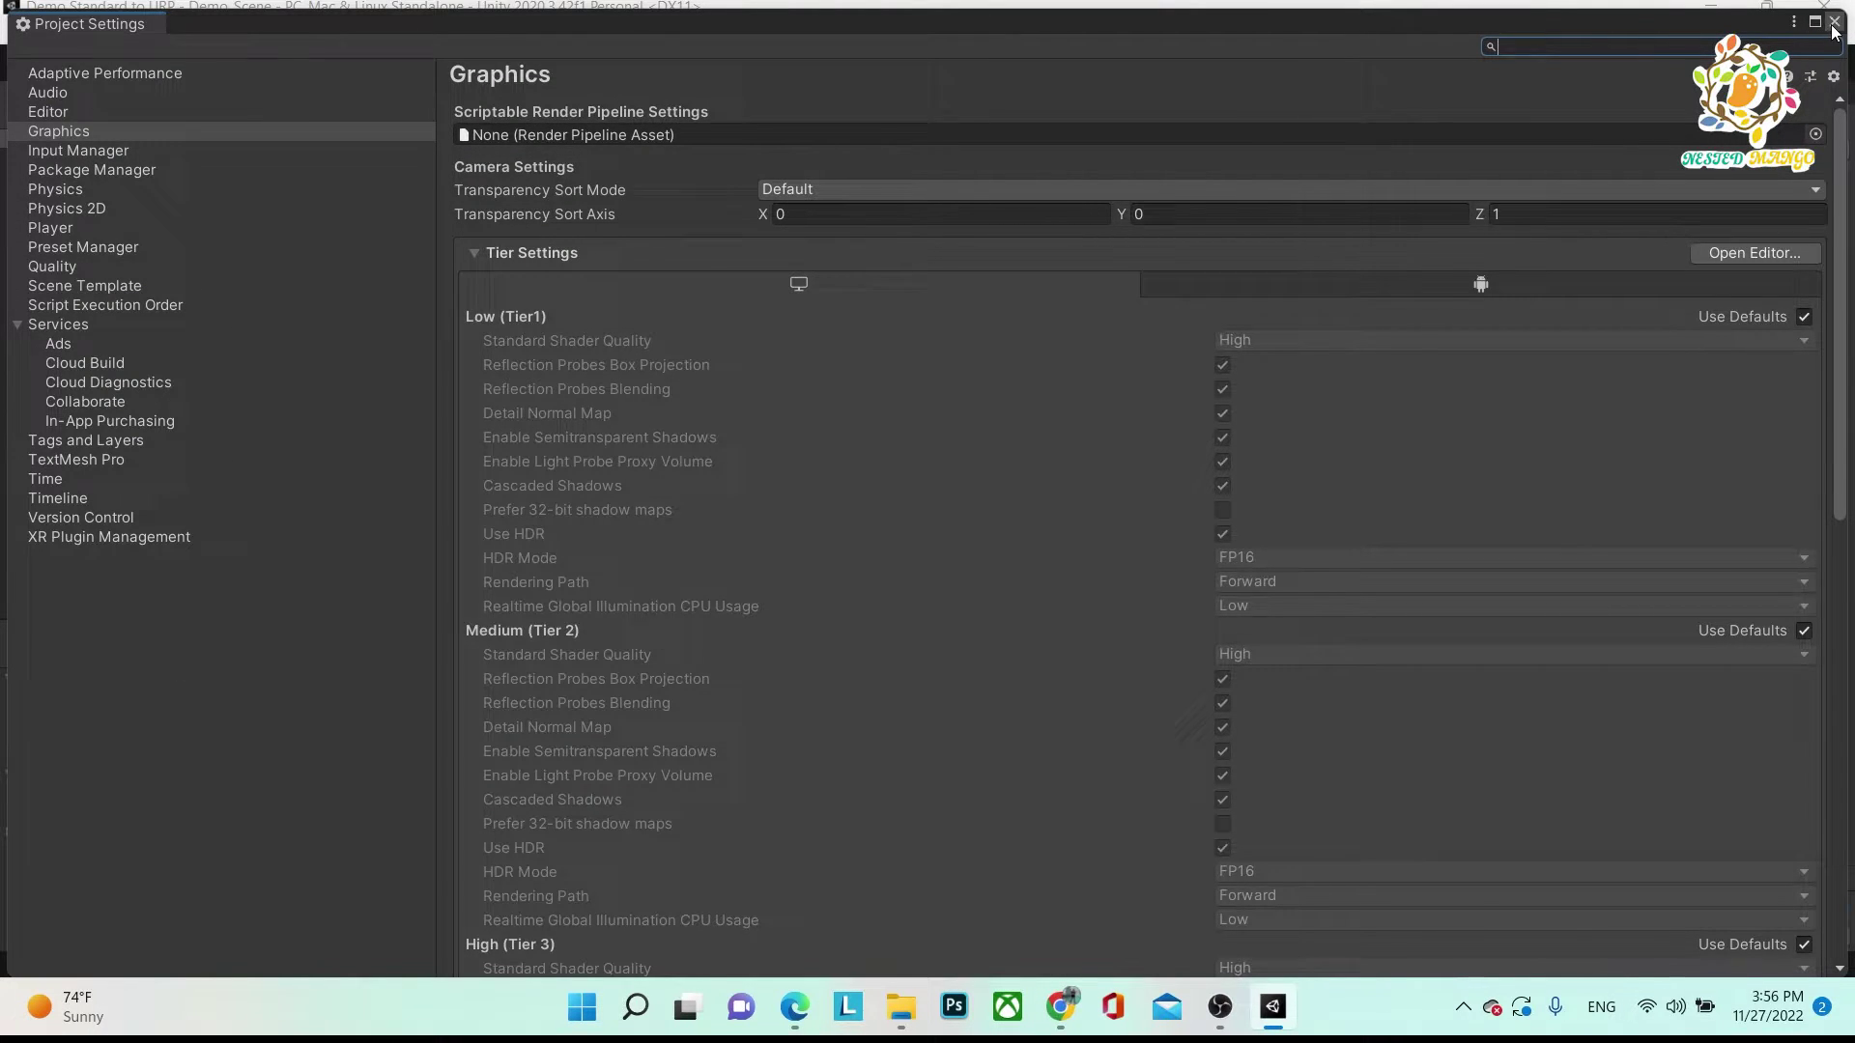
- Install the Universal RP package (10.10.1) from the Unity Registry via Package Manager
left_click(1834, 23)
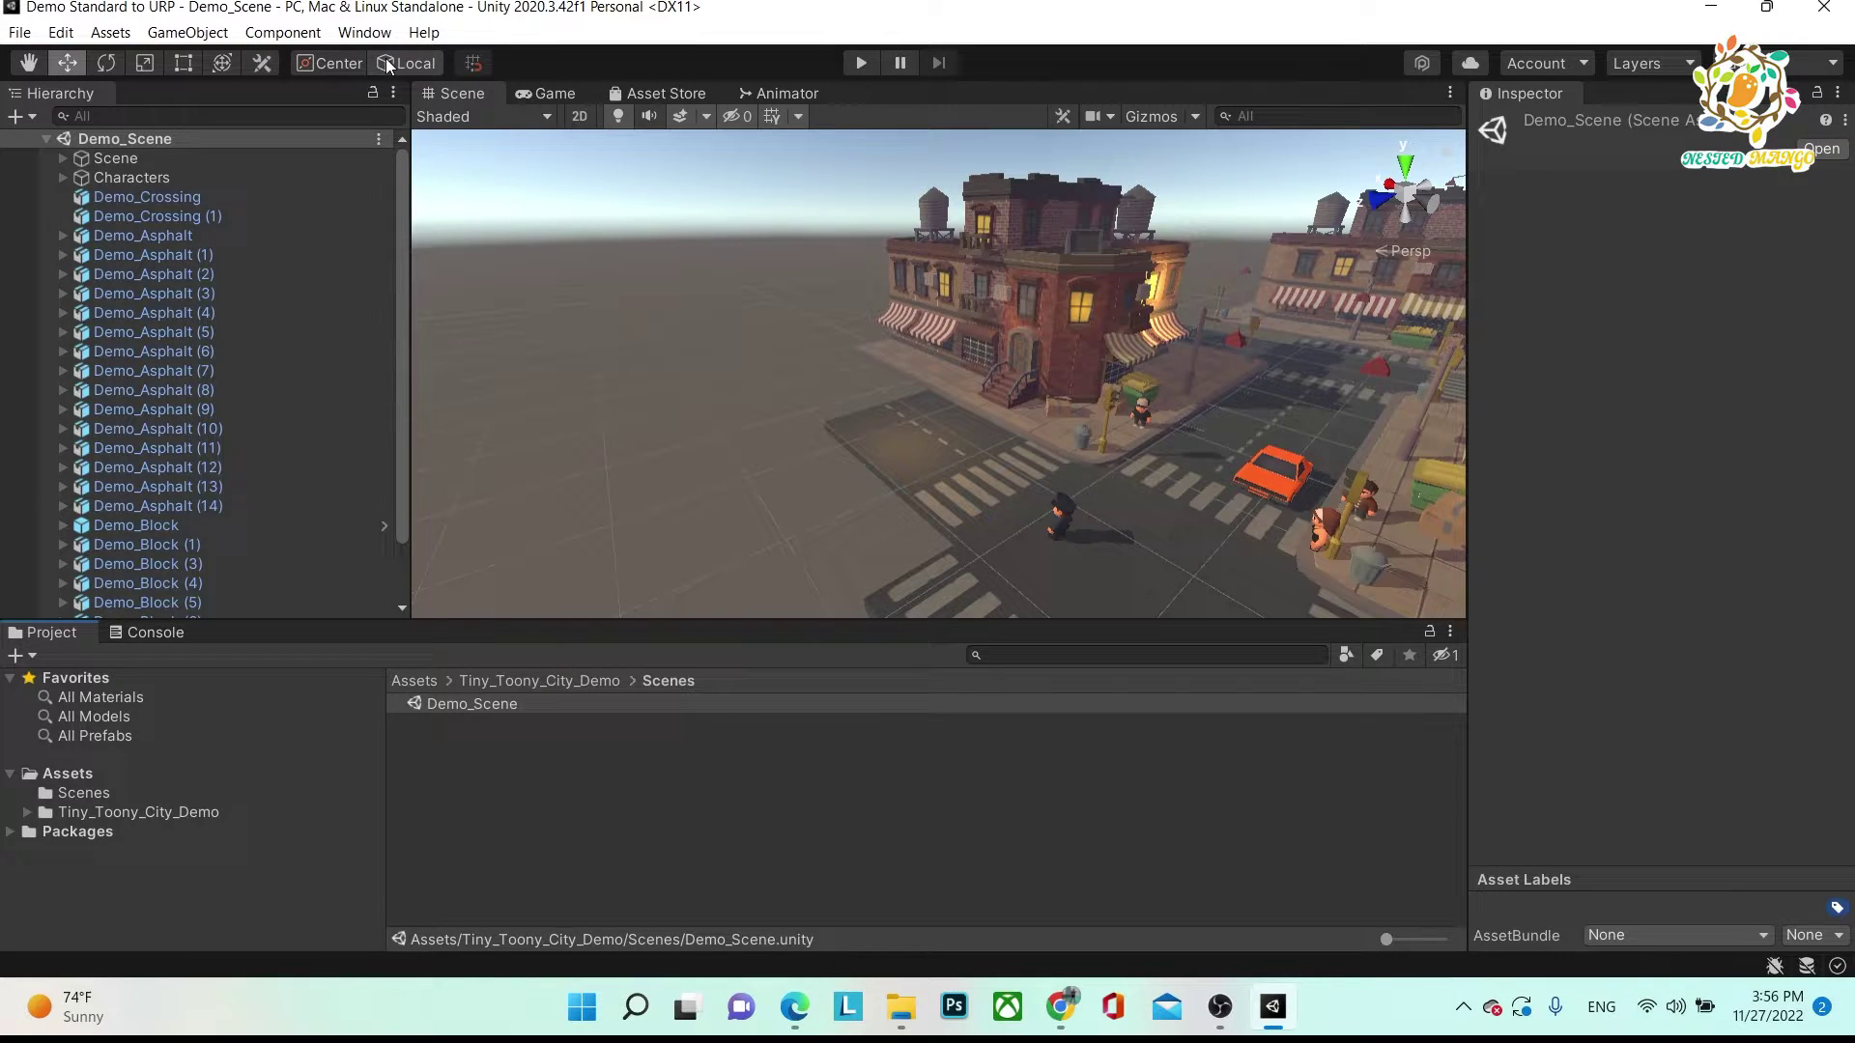
left_click(374, 36)
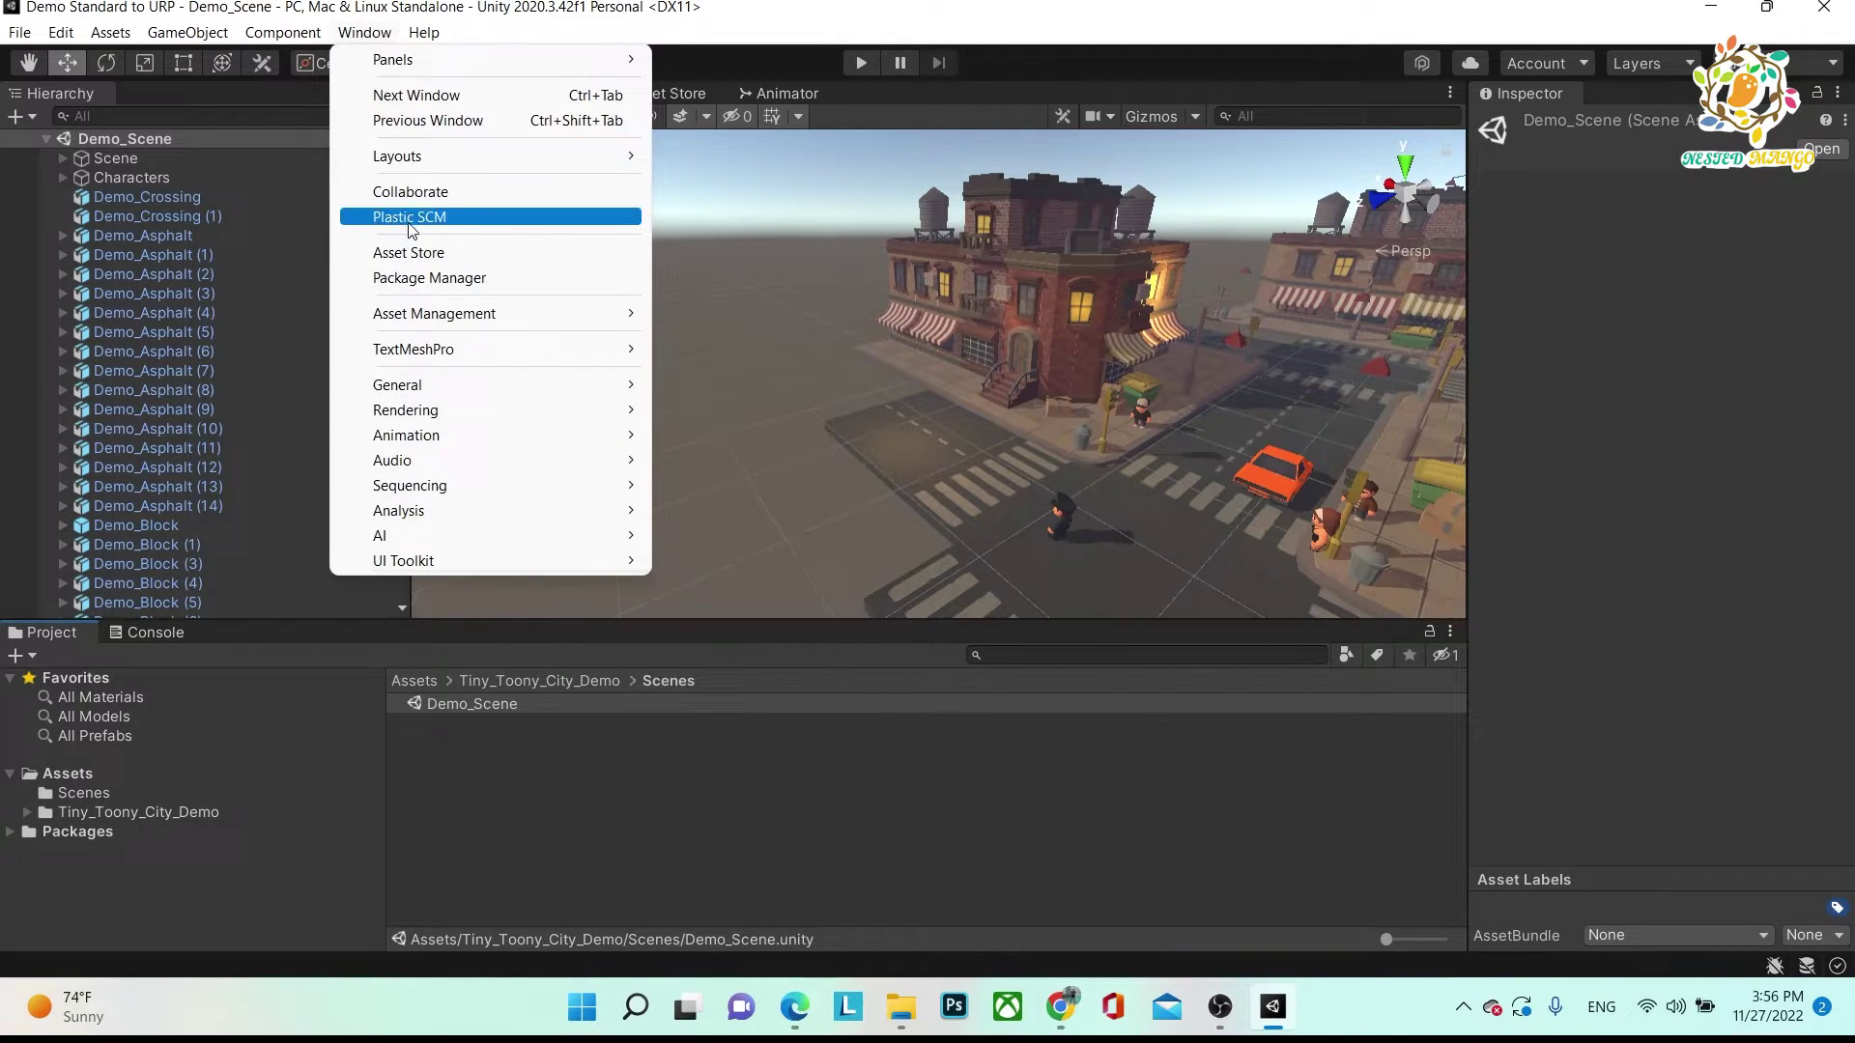
left_click(421, 273)
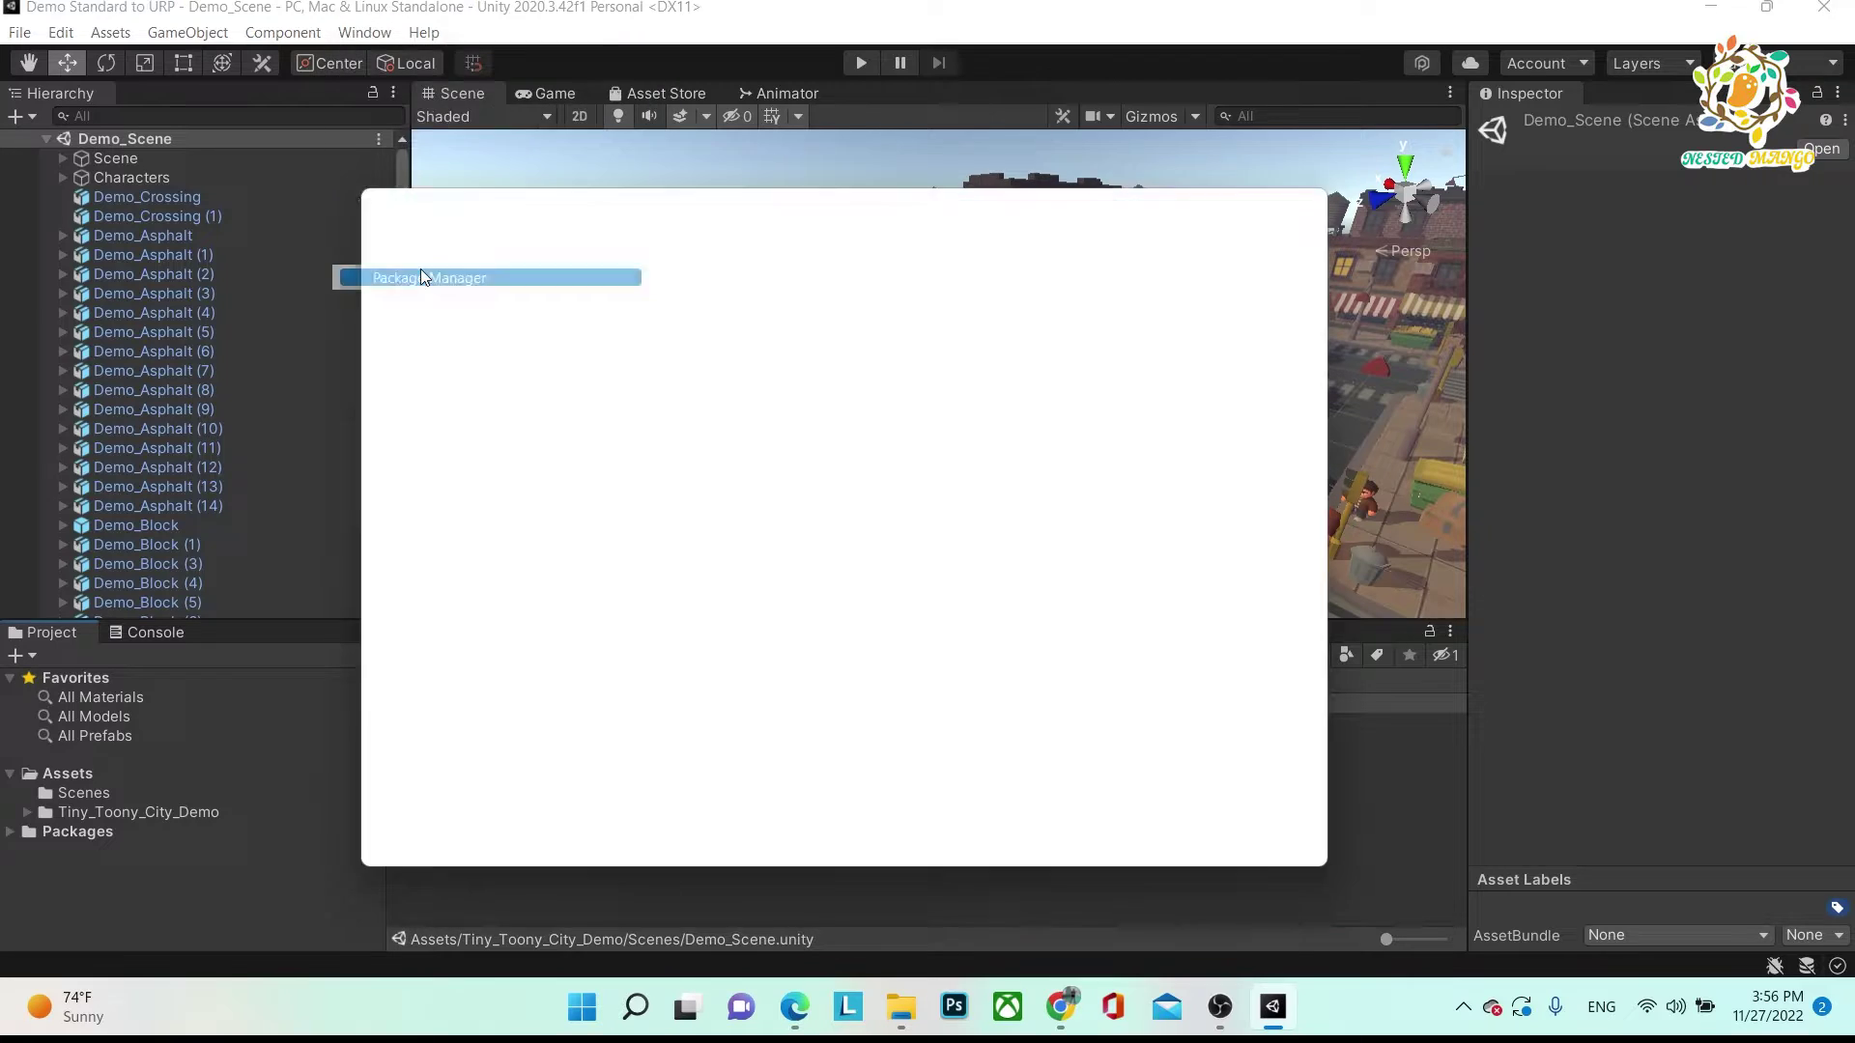
left_click(486, 230)
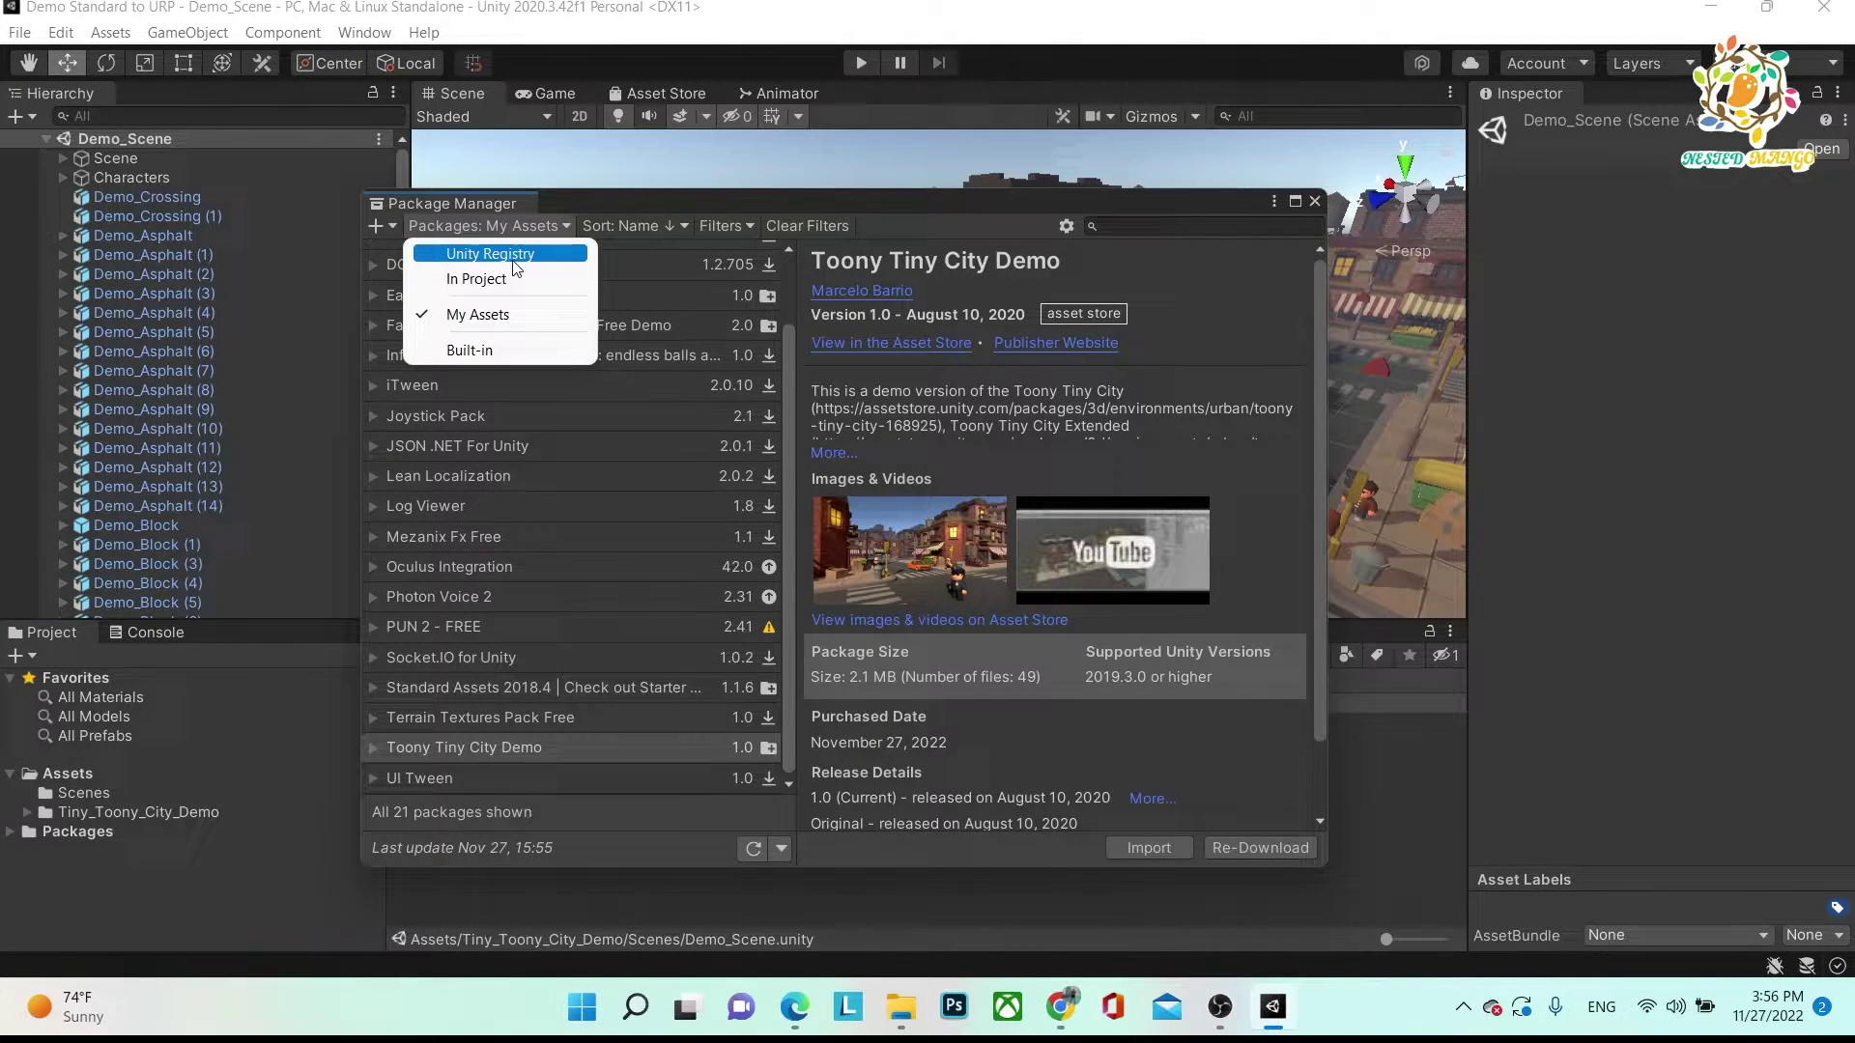
left_click(501, 253)
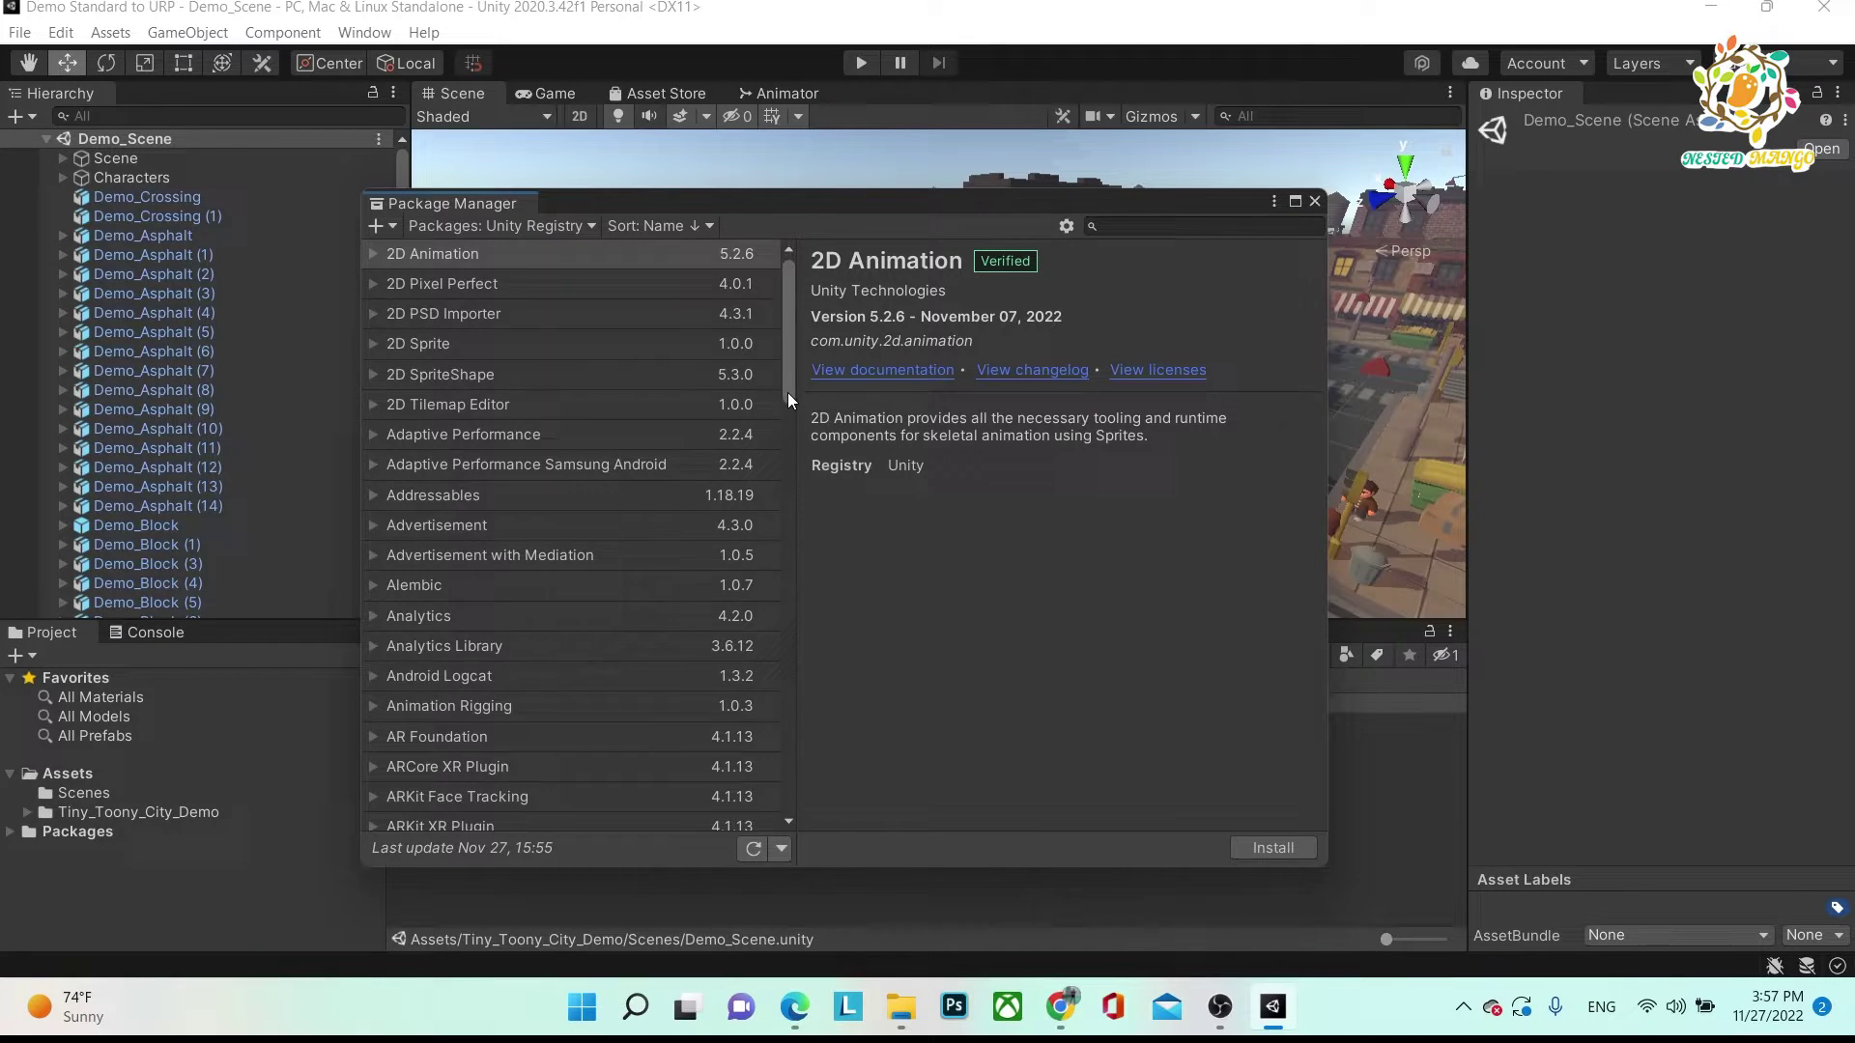
scroll(398, 519, "down", 15)
left_click(410, 540)
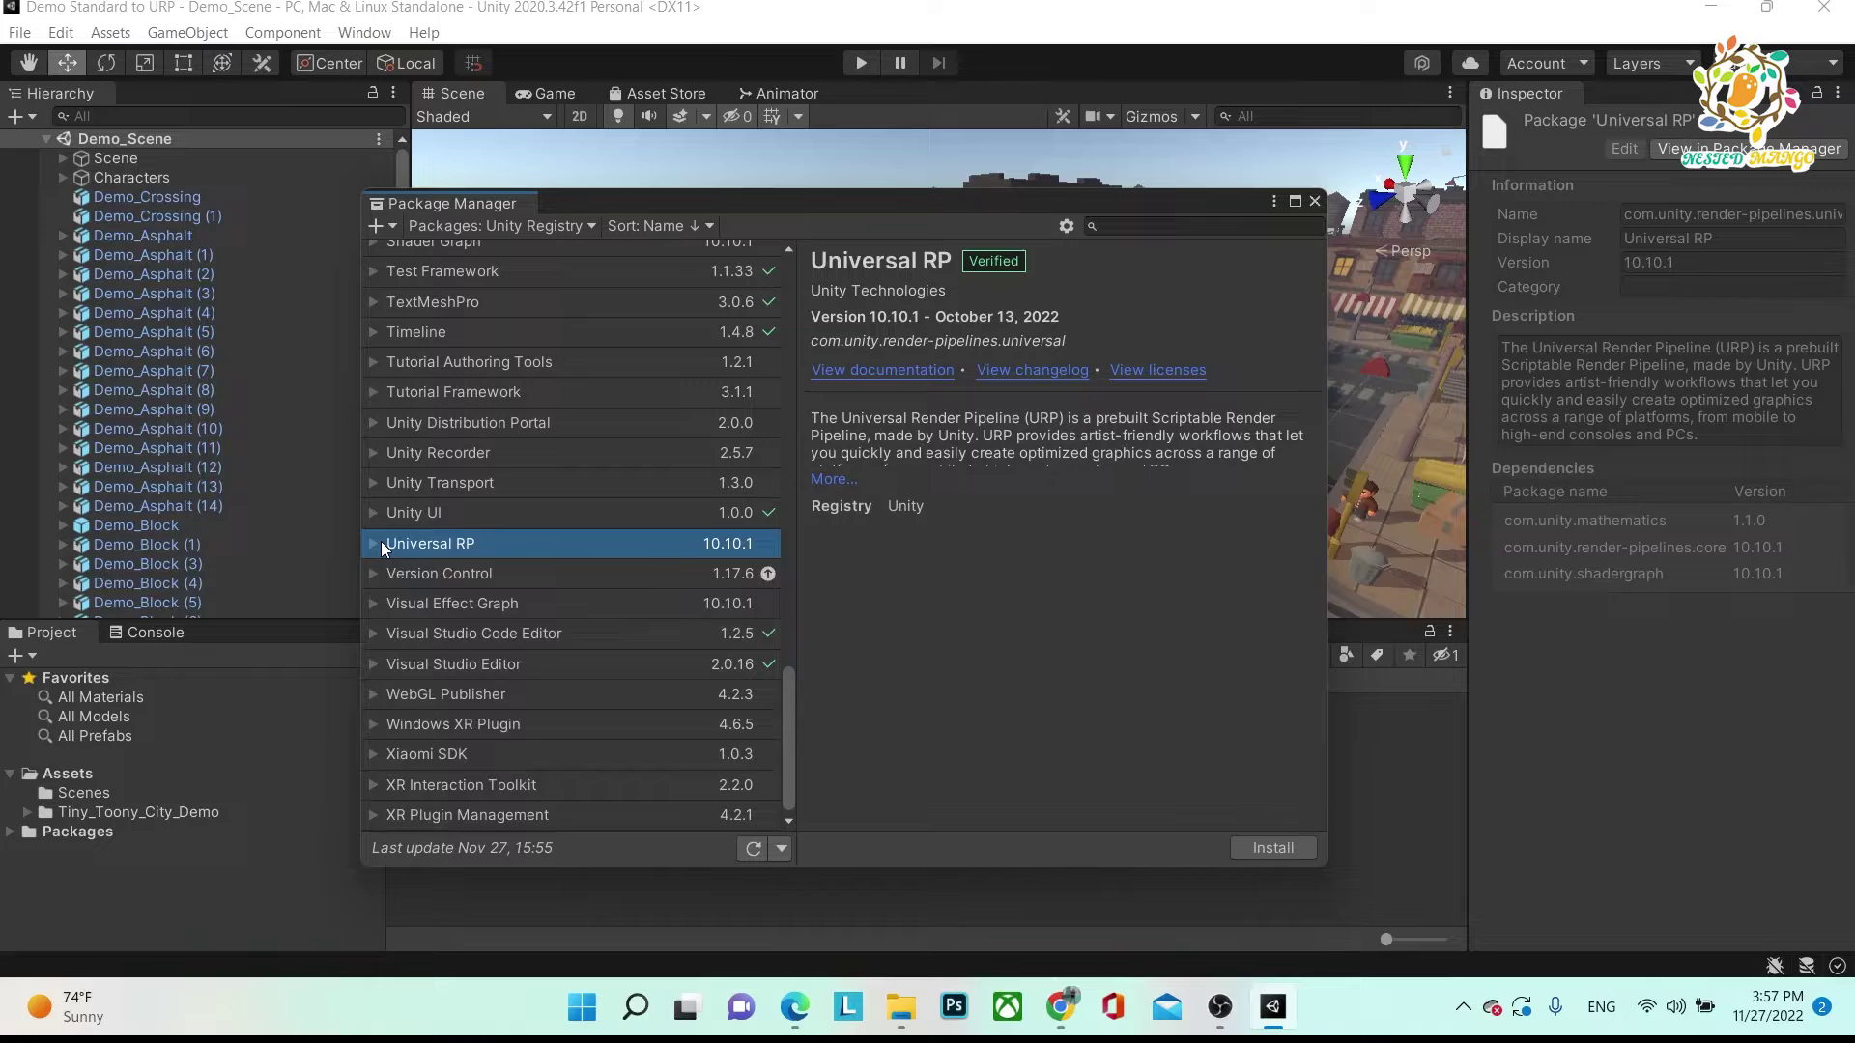
left_click(381, 541)
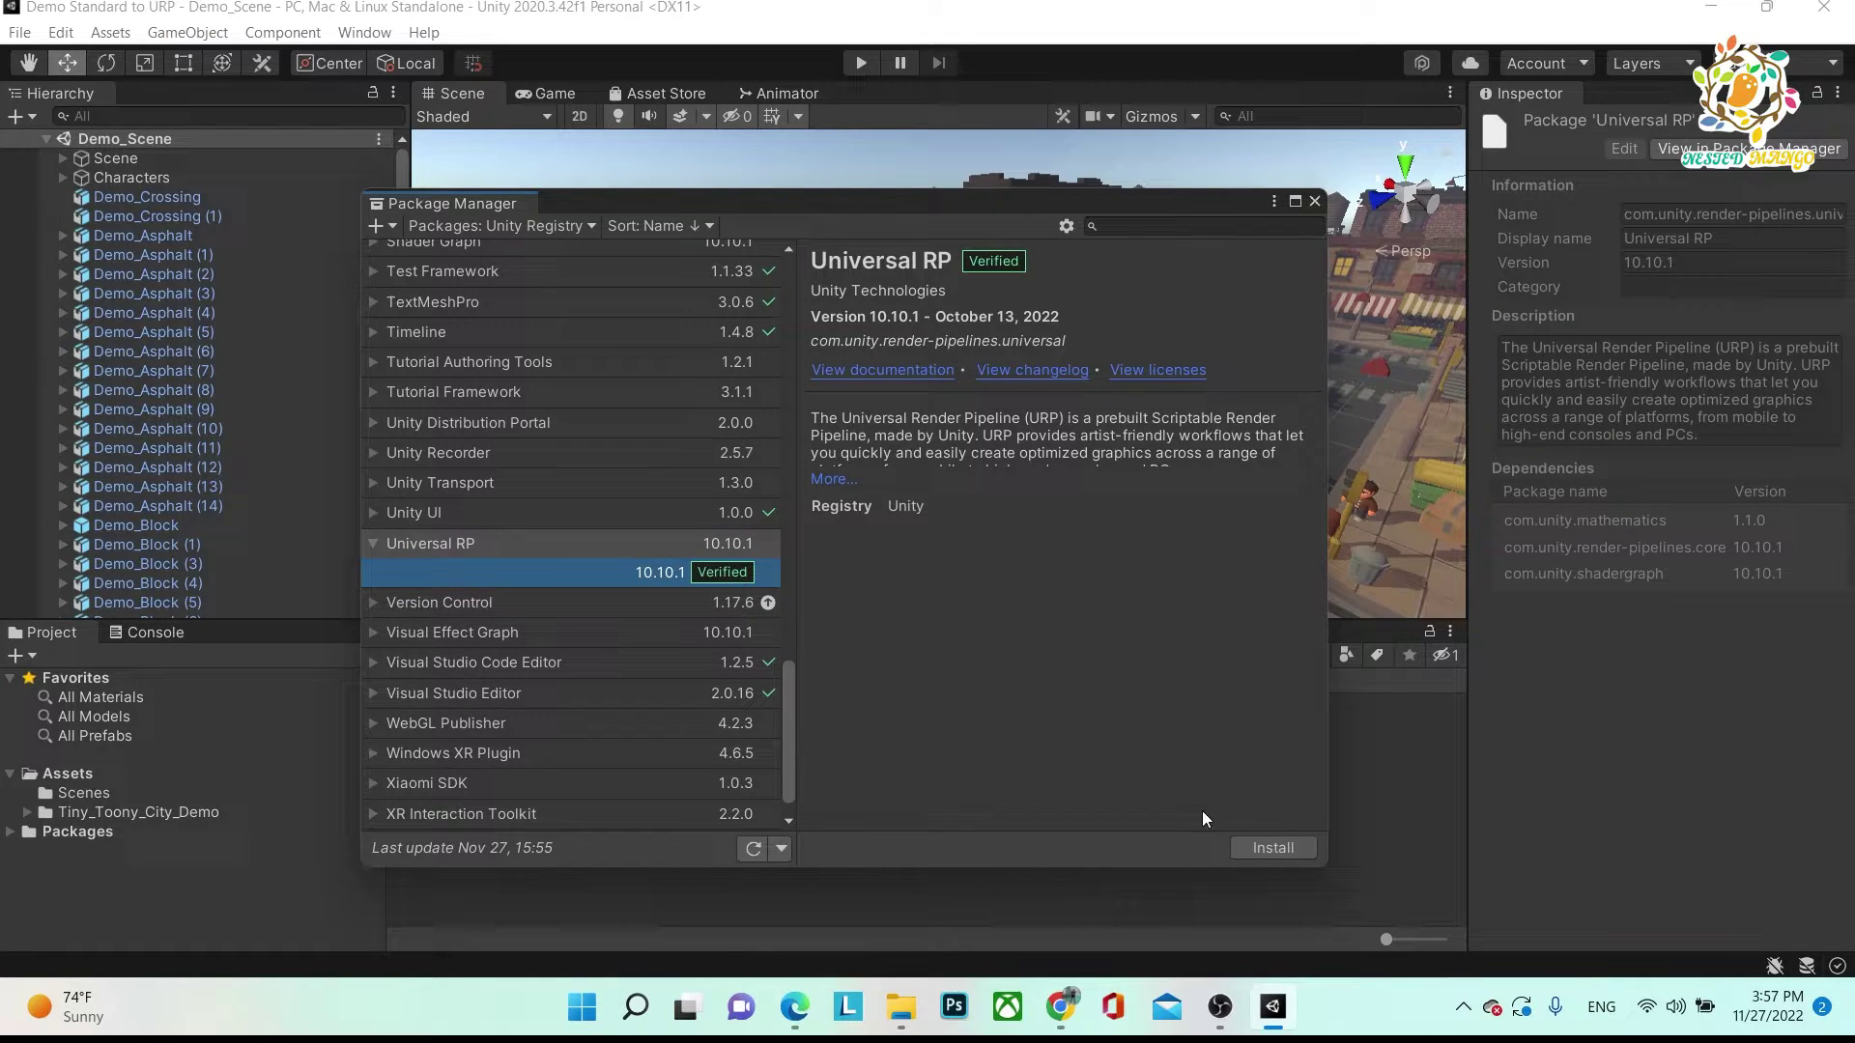
left_click(1260, 843)
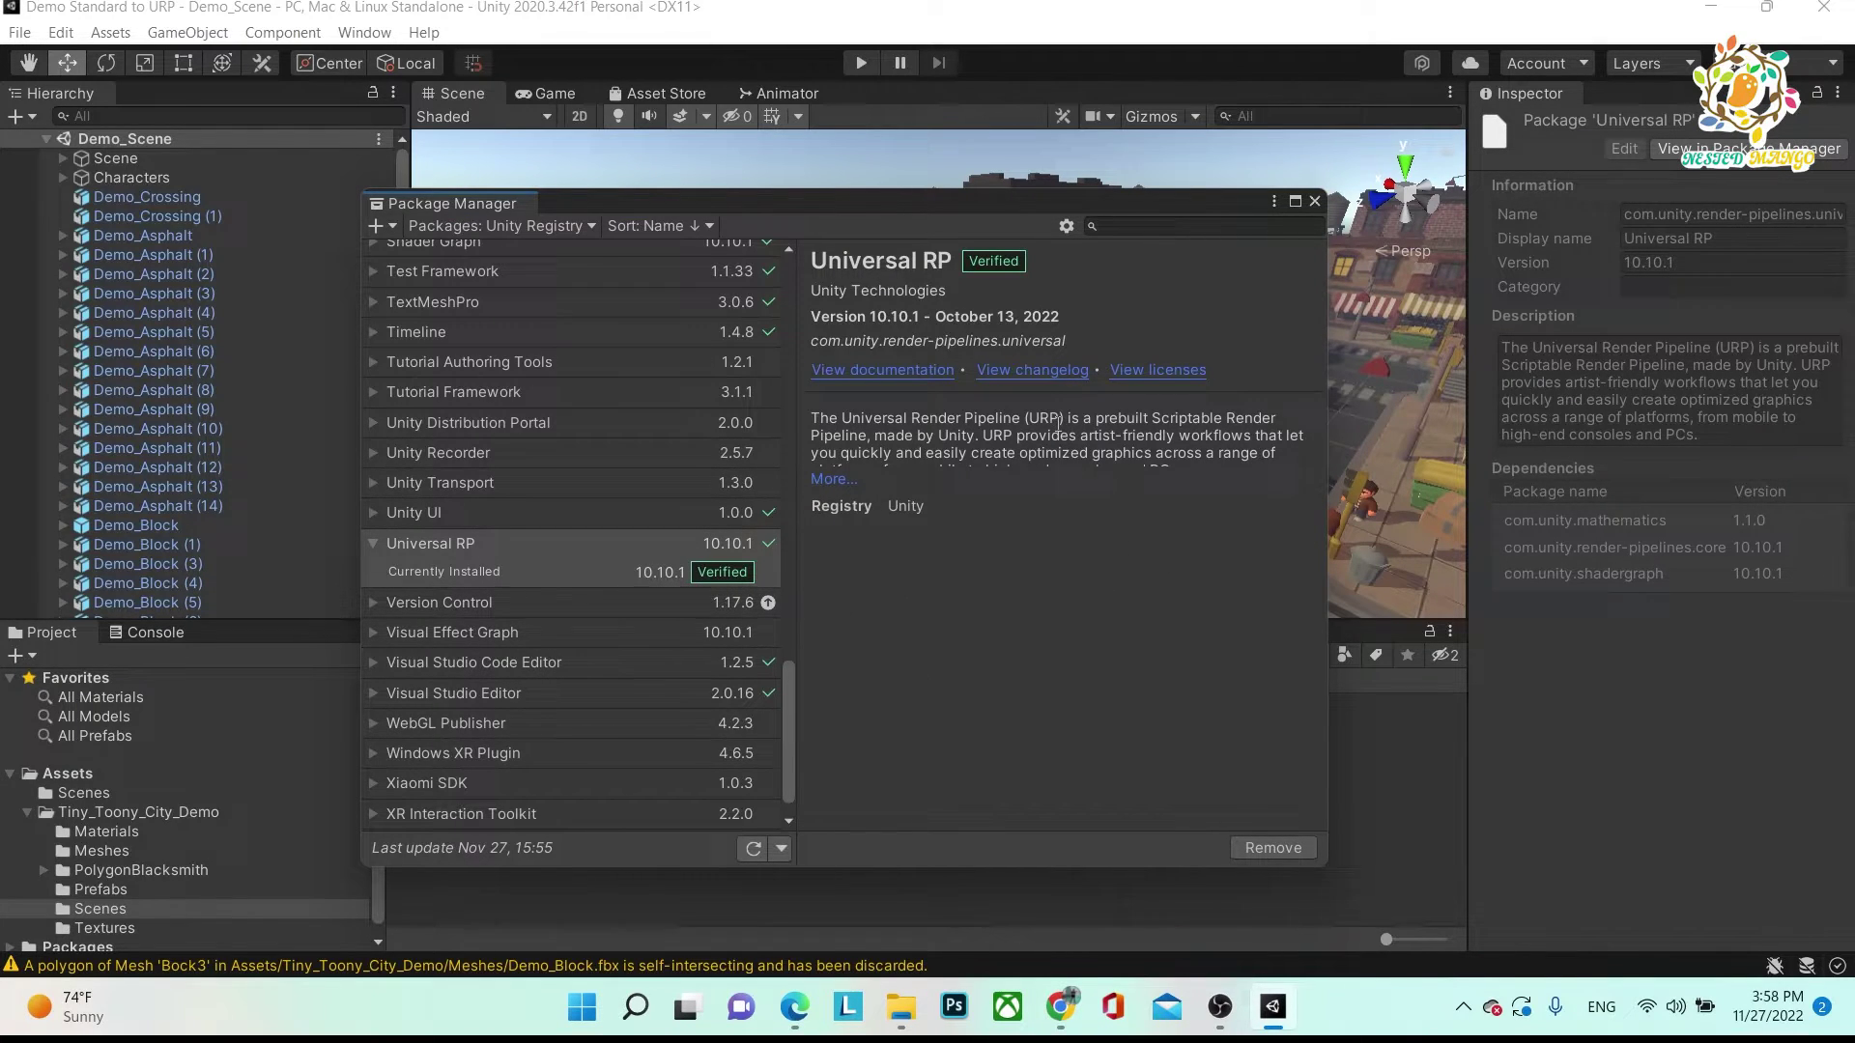
left_click(1309, 207)
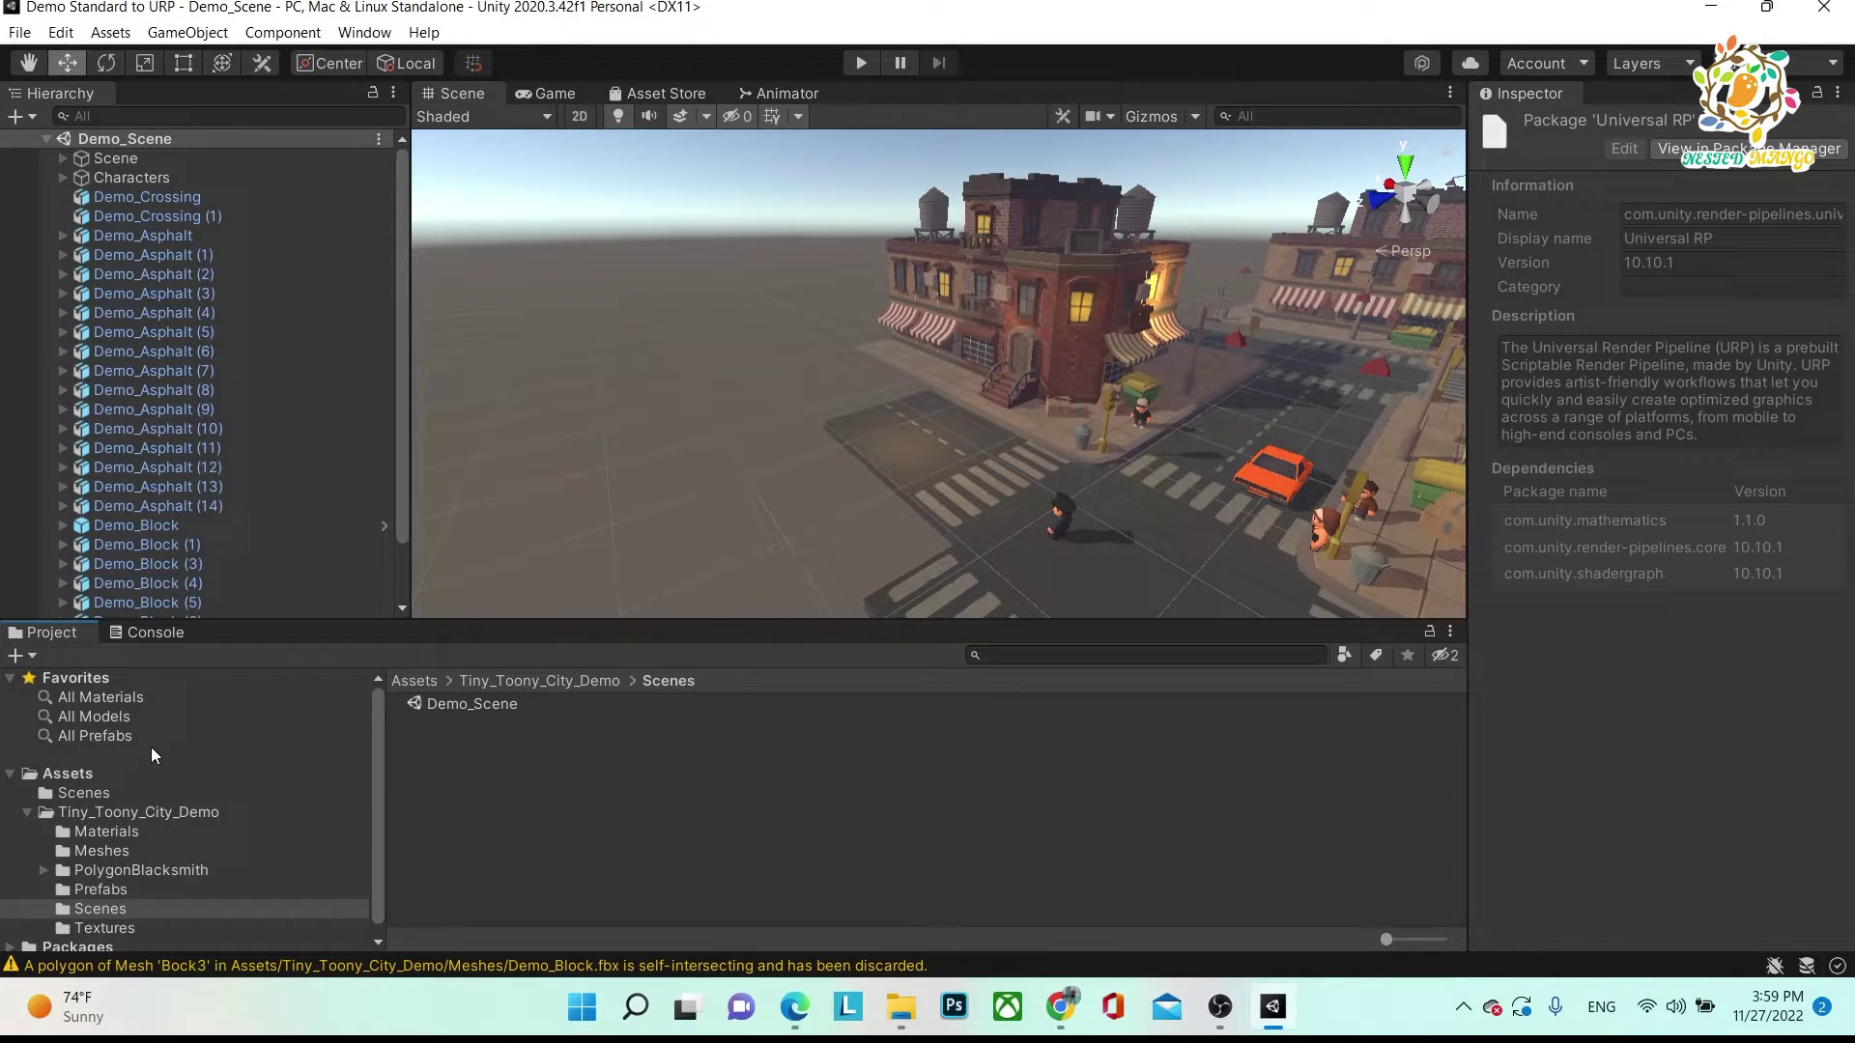
- Show the top-level Assets folder and check Graphics settings for an assigned render pipeline
left_click(28, 811)
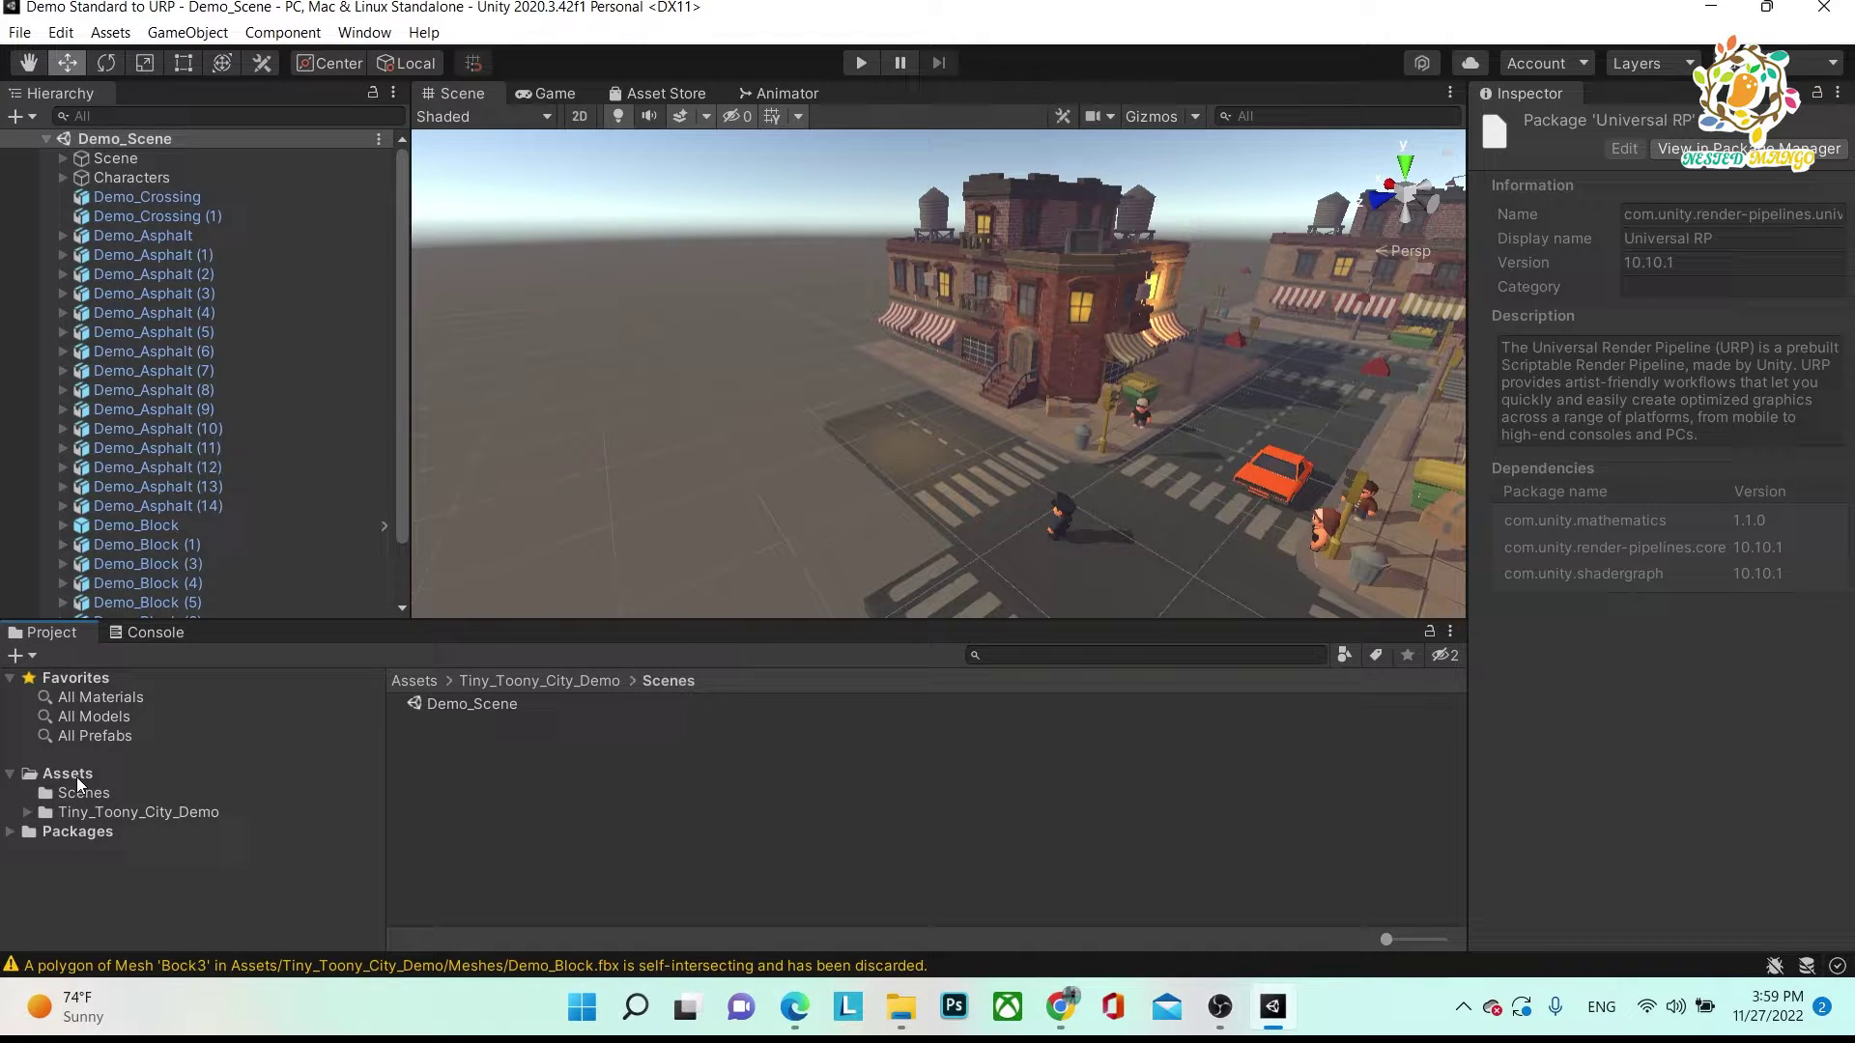
left_click(75, 776)
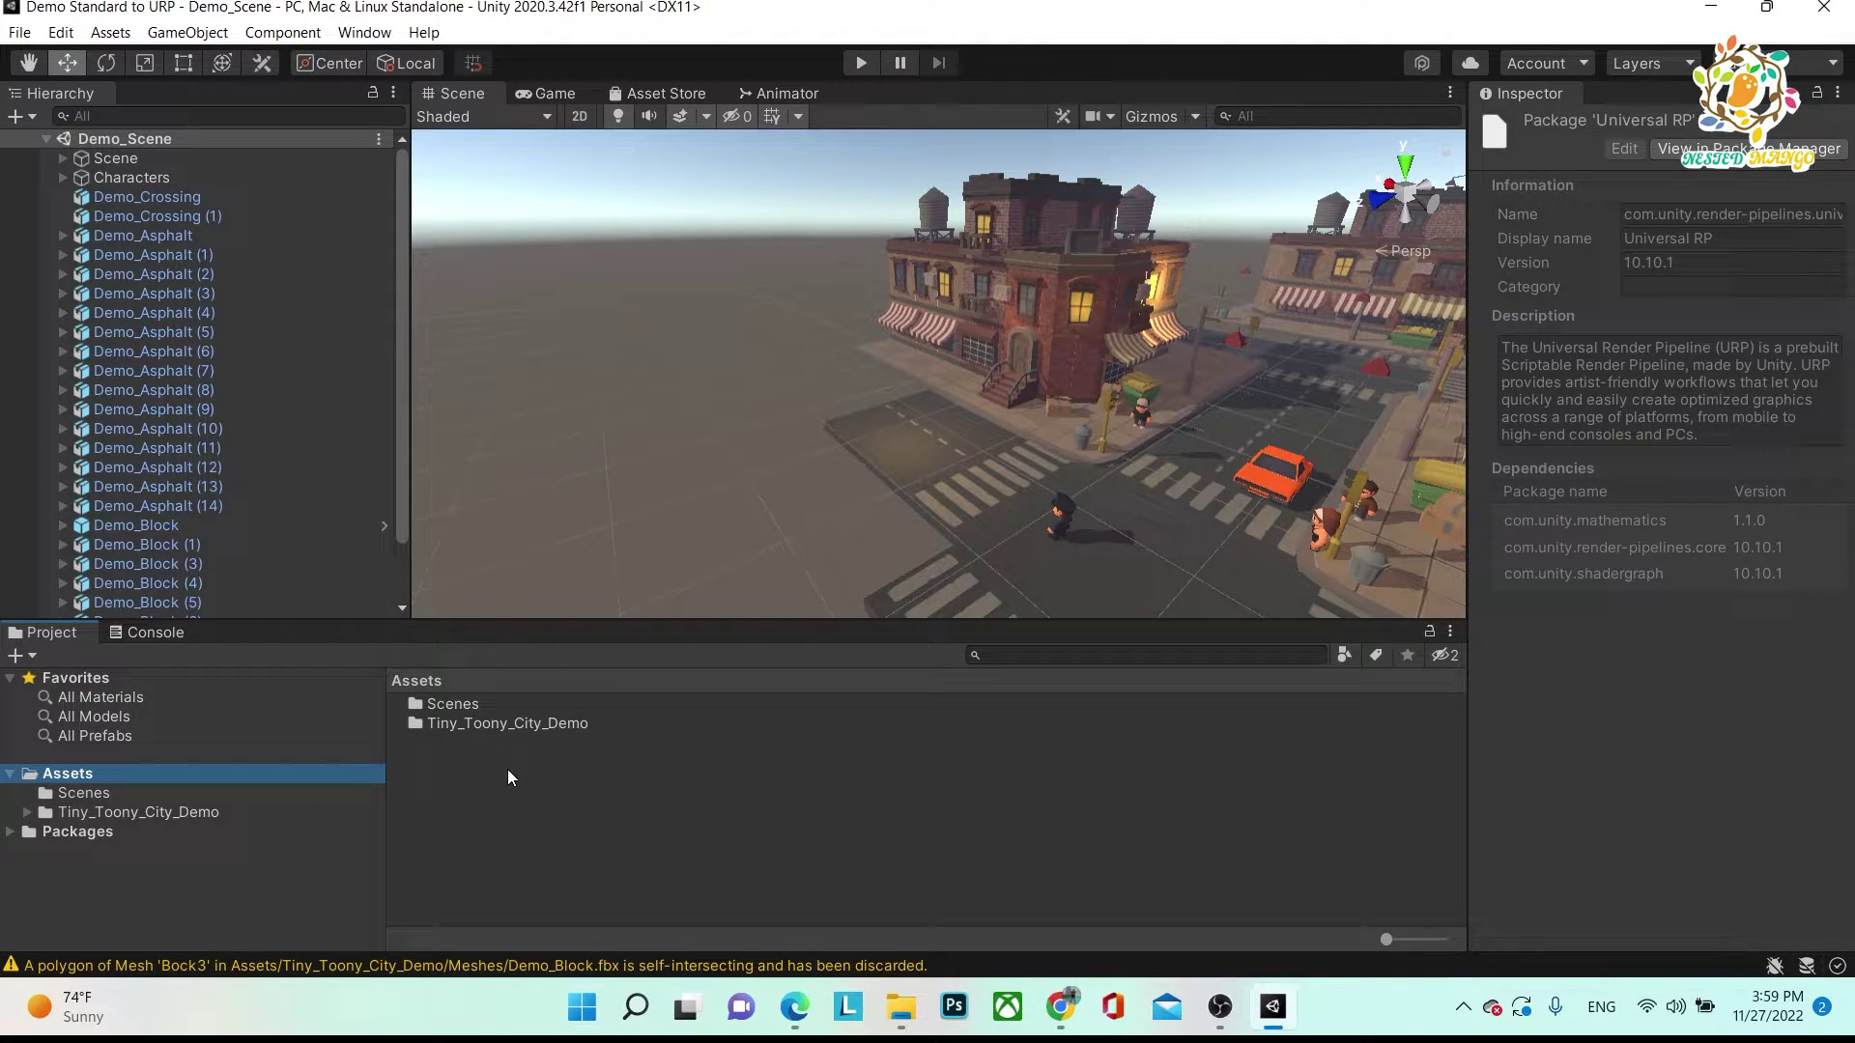
left_click(60, 36)
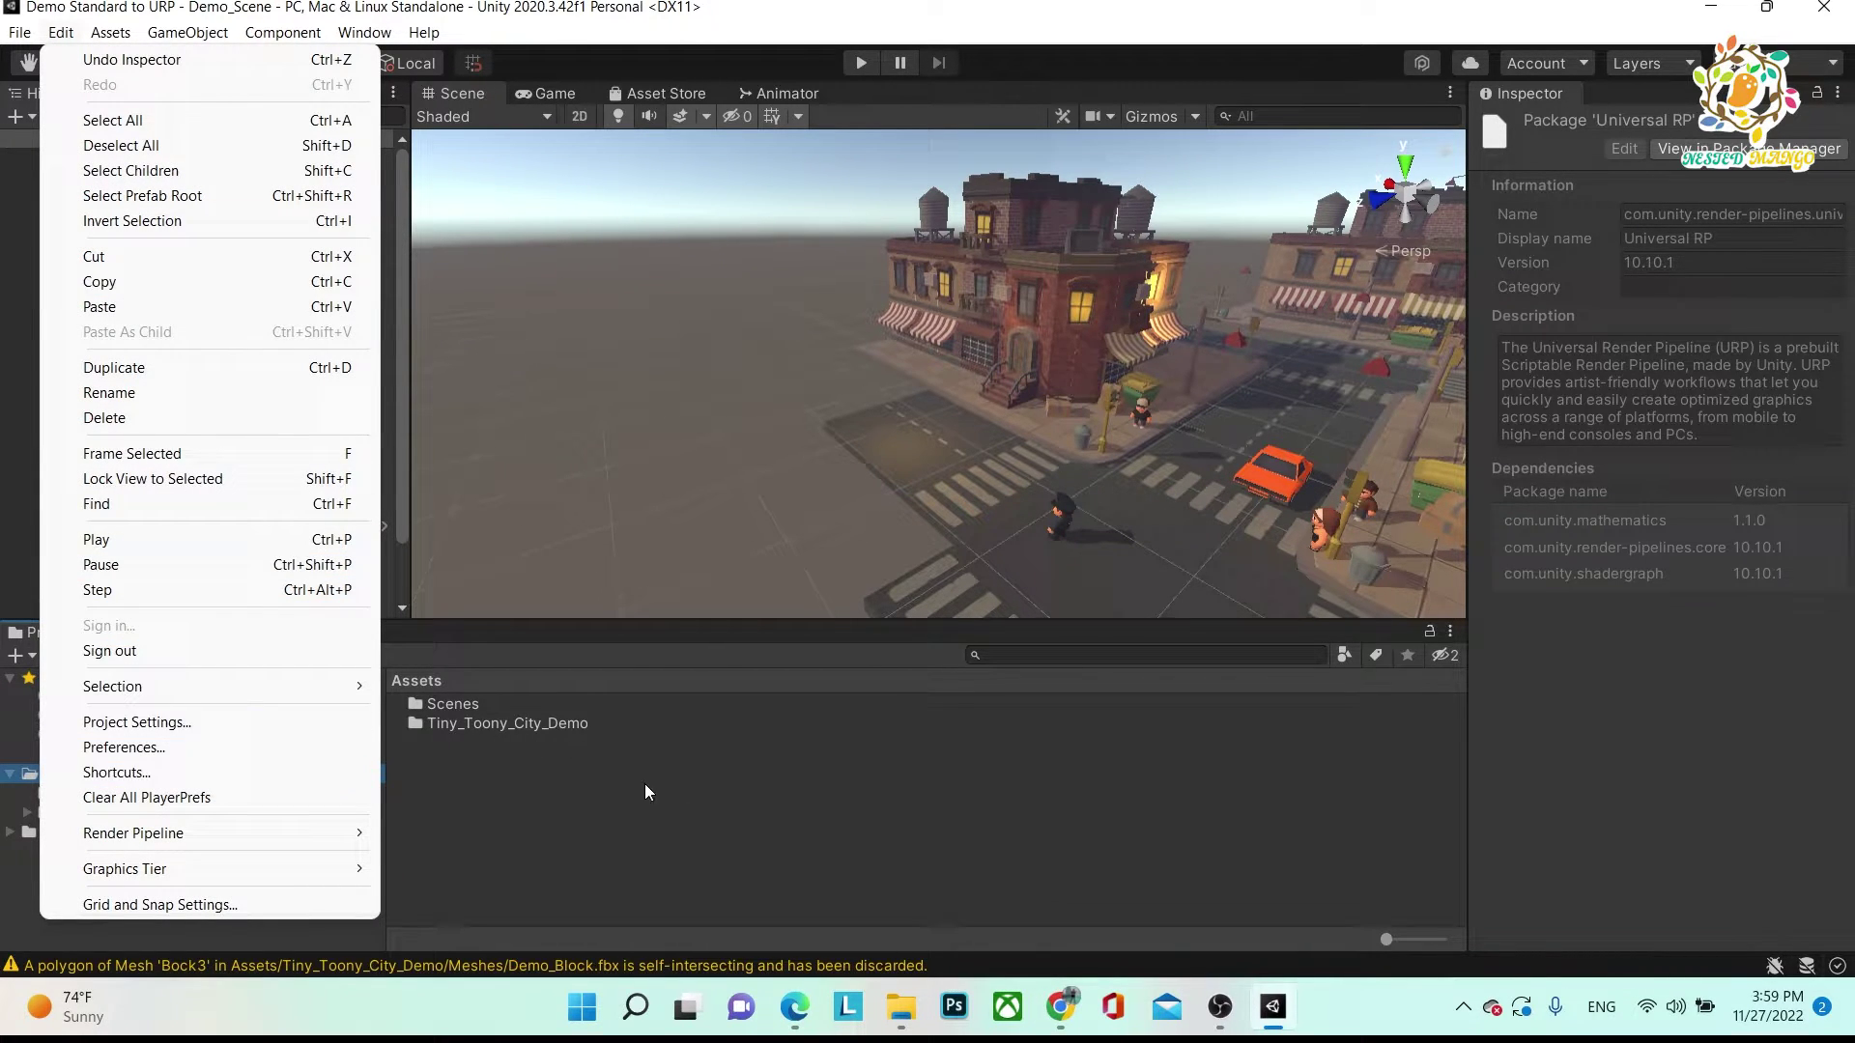
left_click(185, 723)
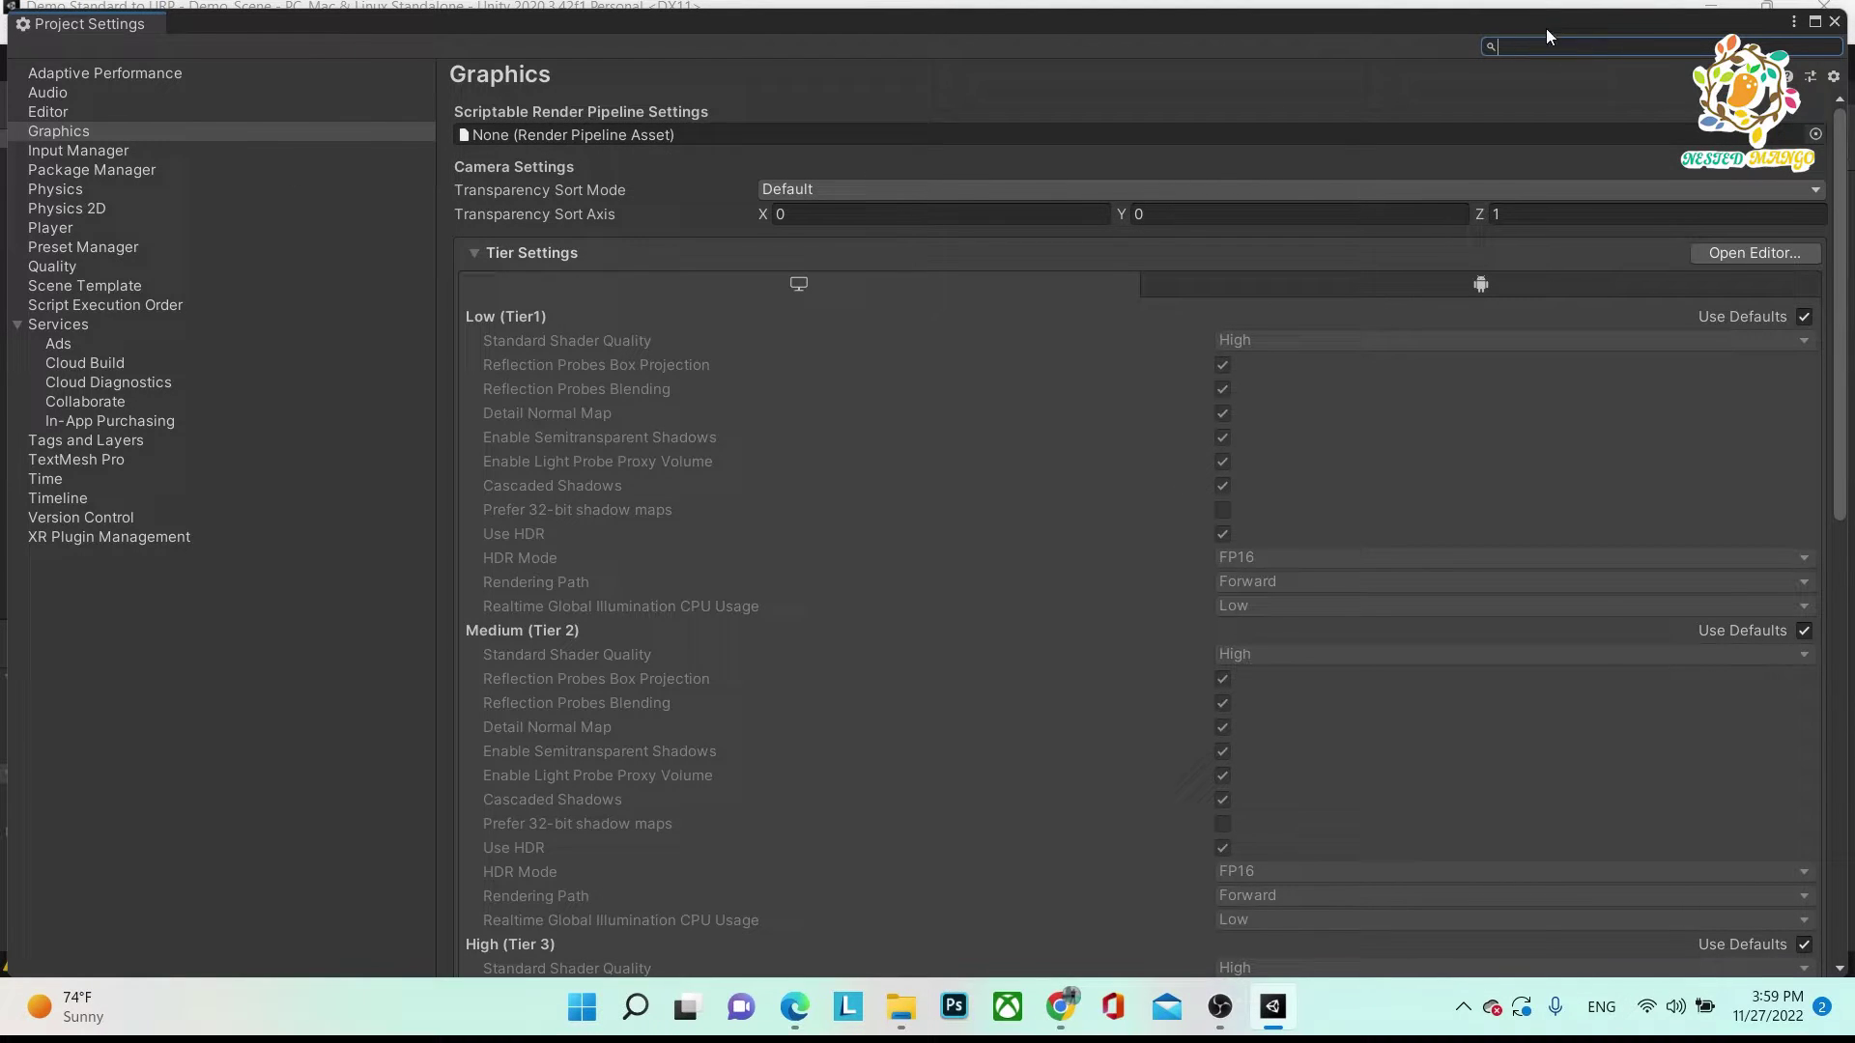
left_click(1833, 24)
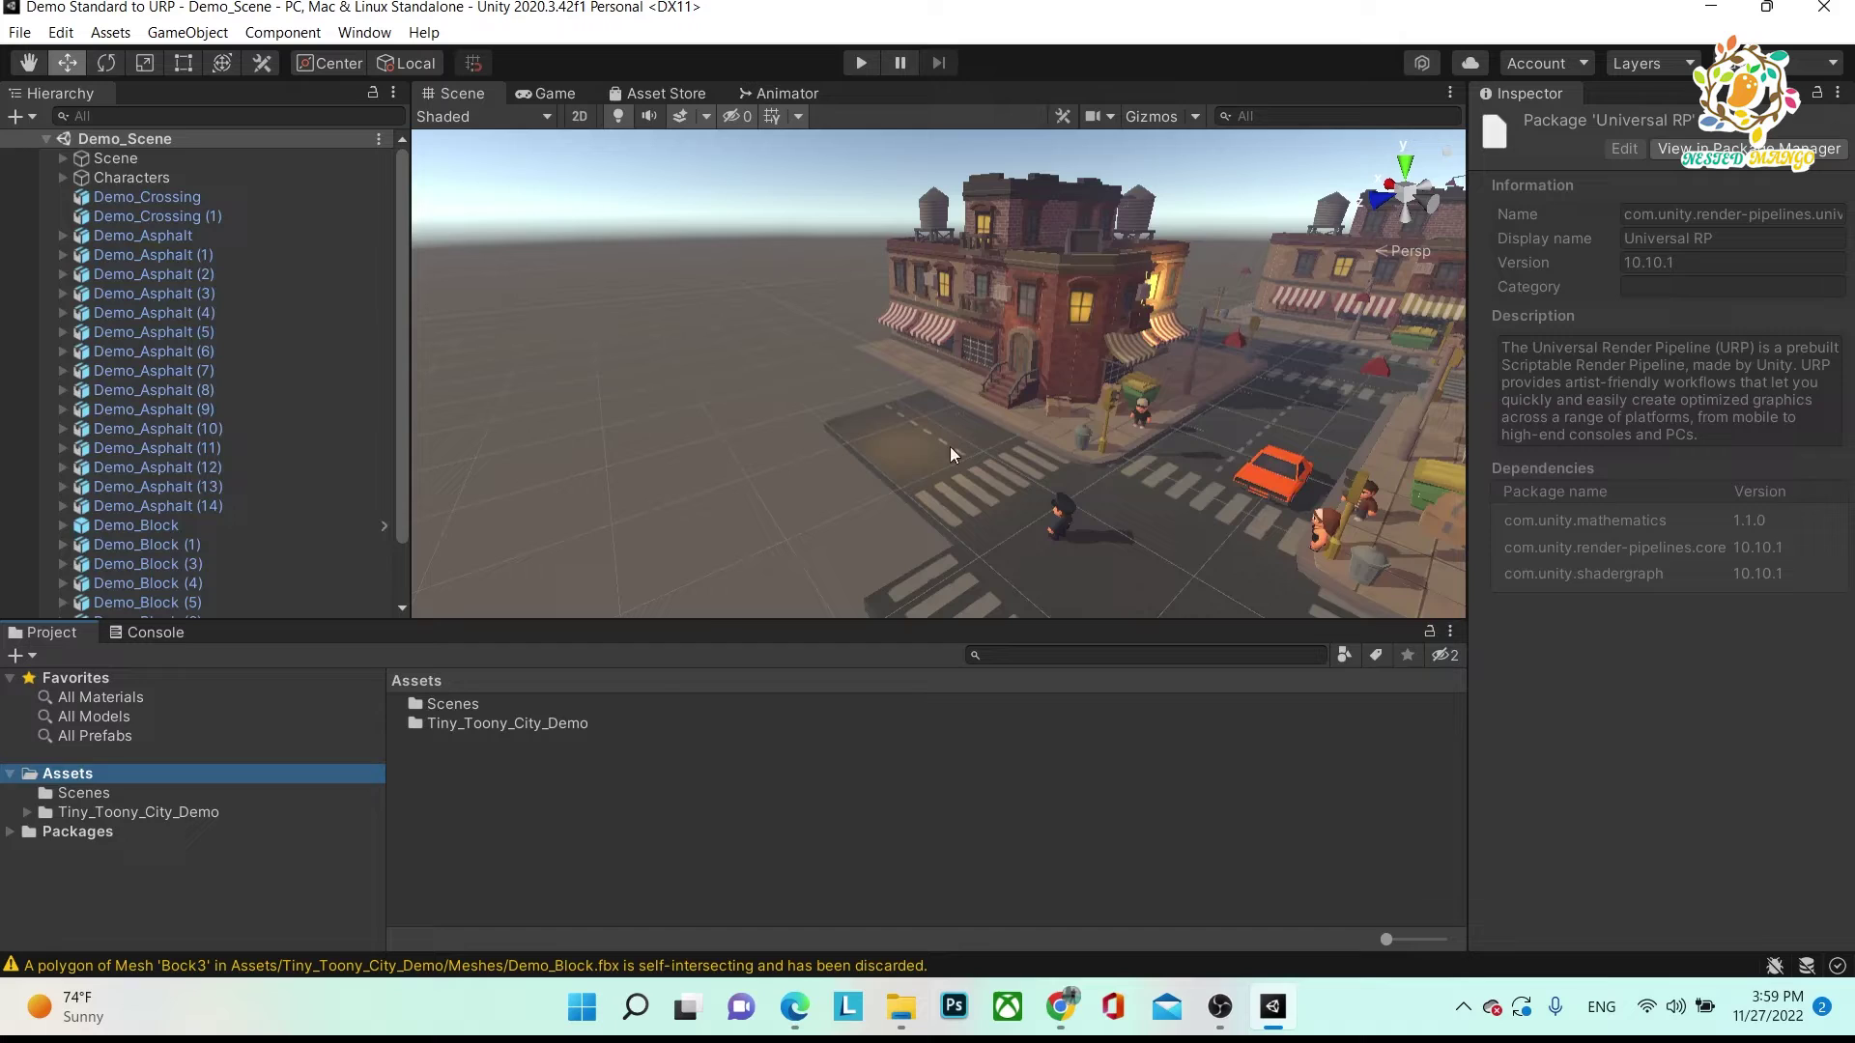
- Clear the mesh warnings from the Console and return to the Project view
left_click(130, 633)
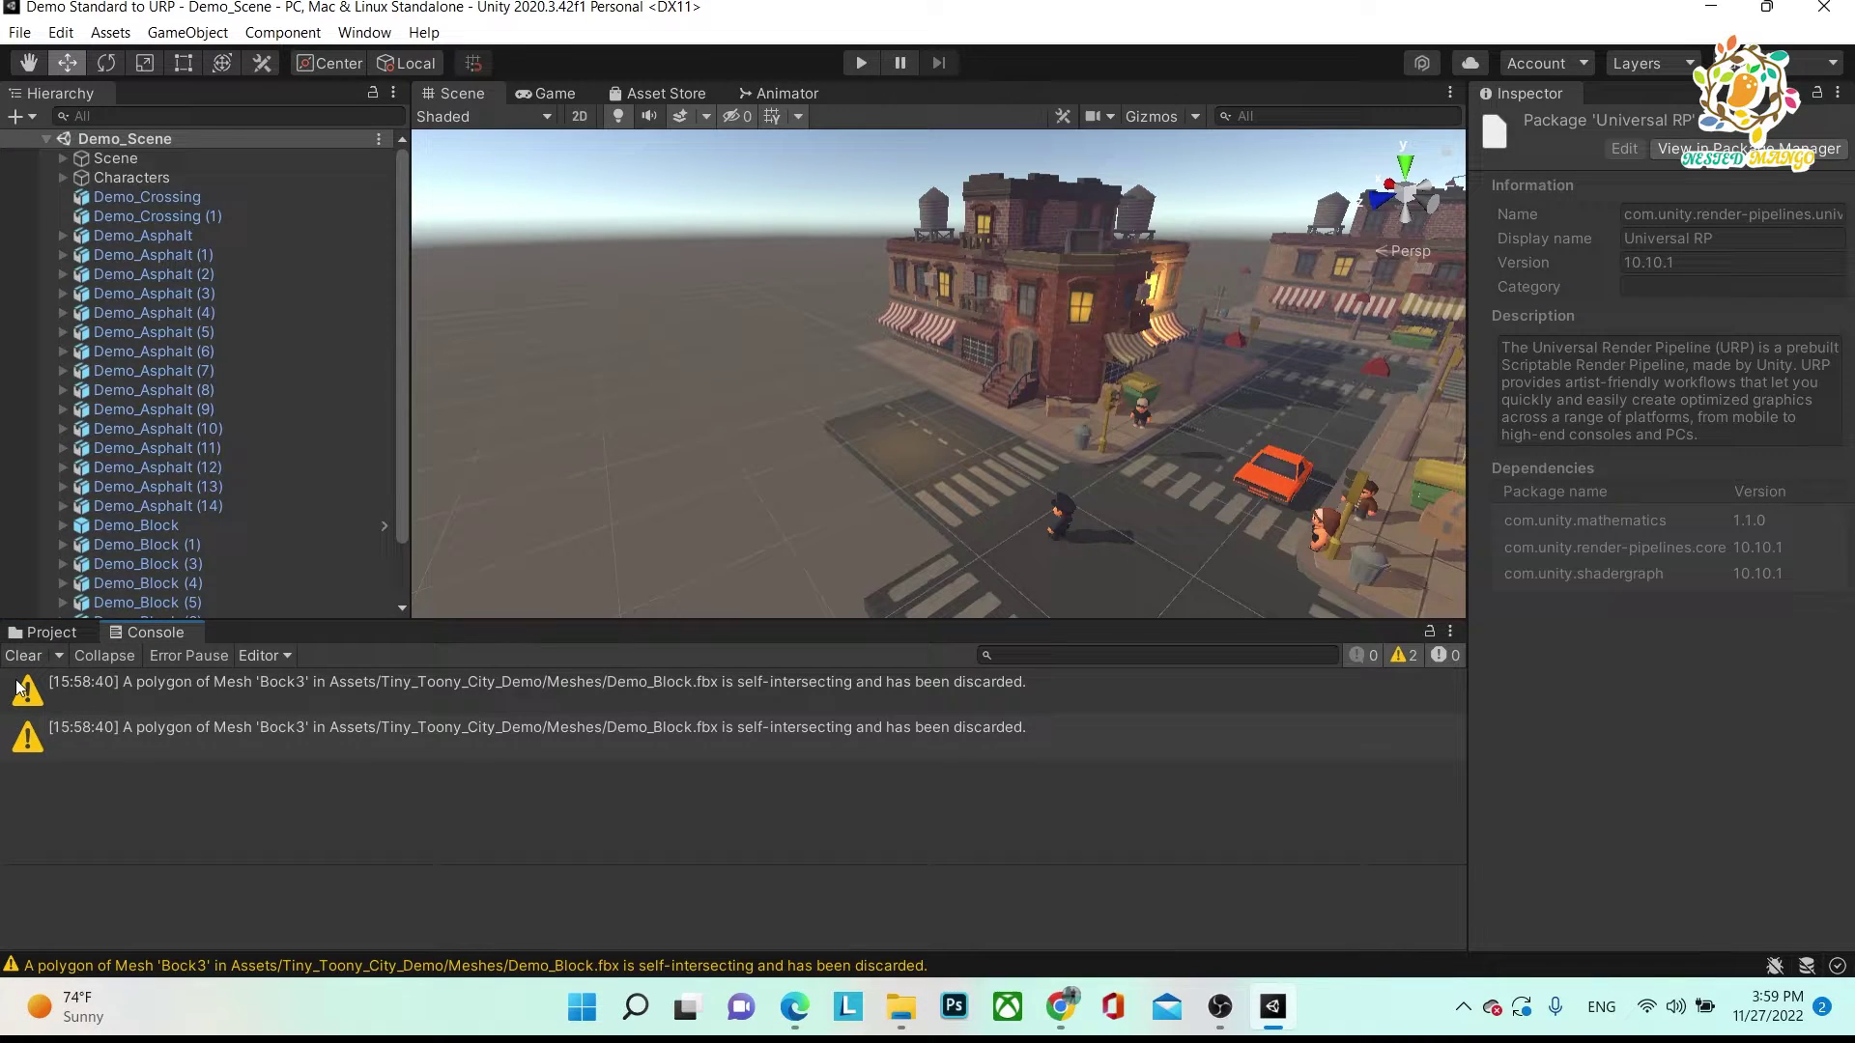
left_click(24, 656)
left_click(44, 634)
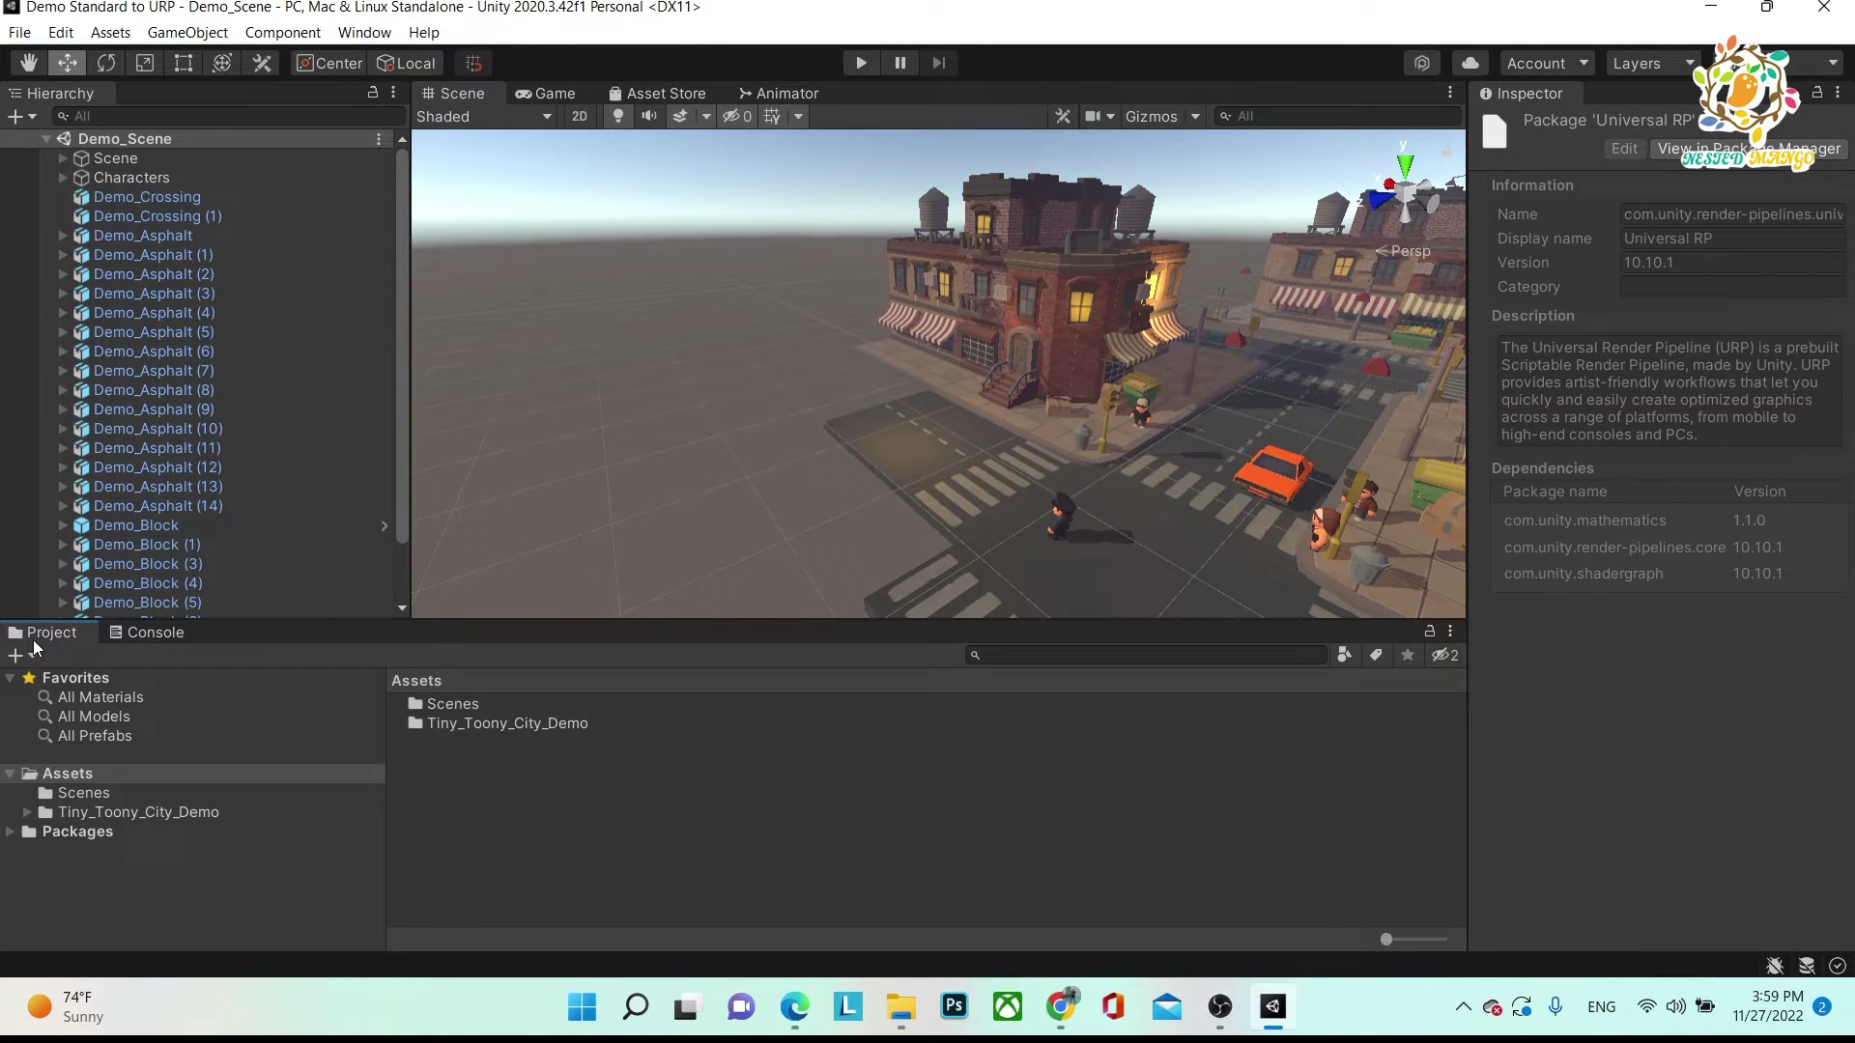
- Create a 'URP Settings' folder and add a Forward Renderer pipeline asset inside it
right_click(102, 780)
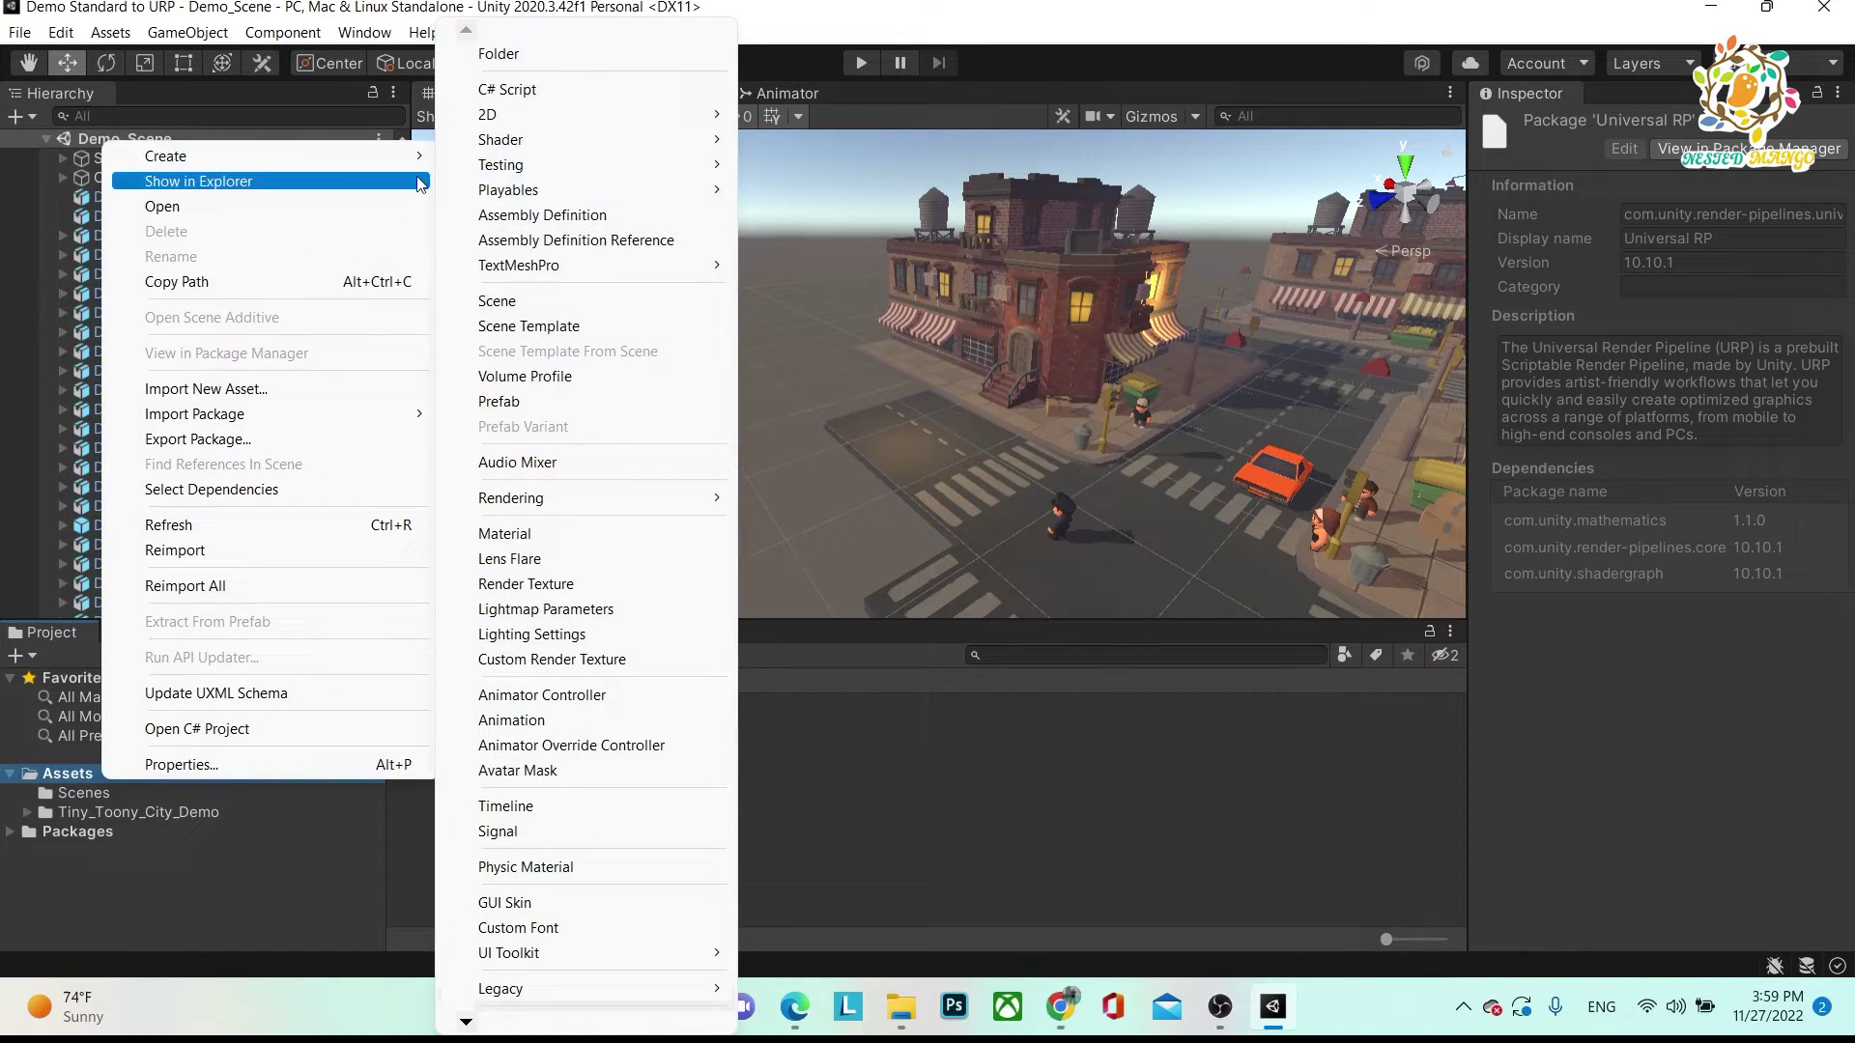
left_click(586, 56)
type("URP Settin")
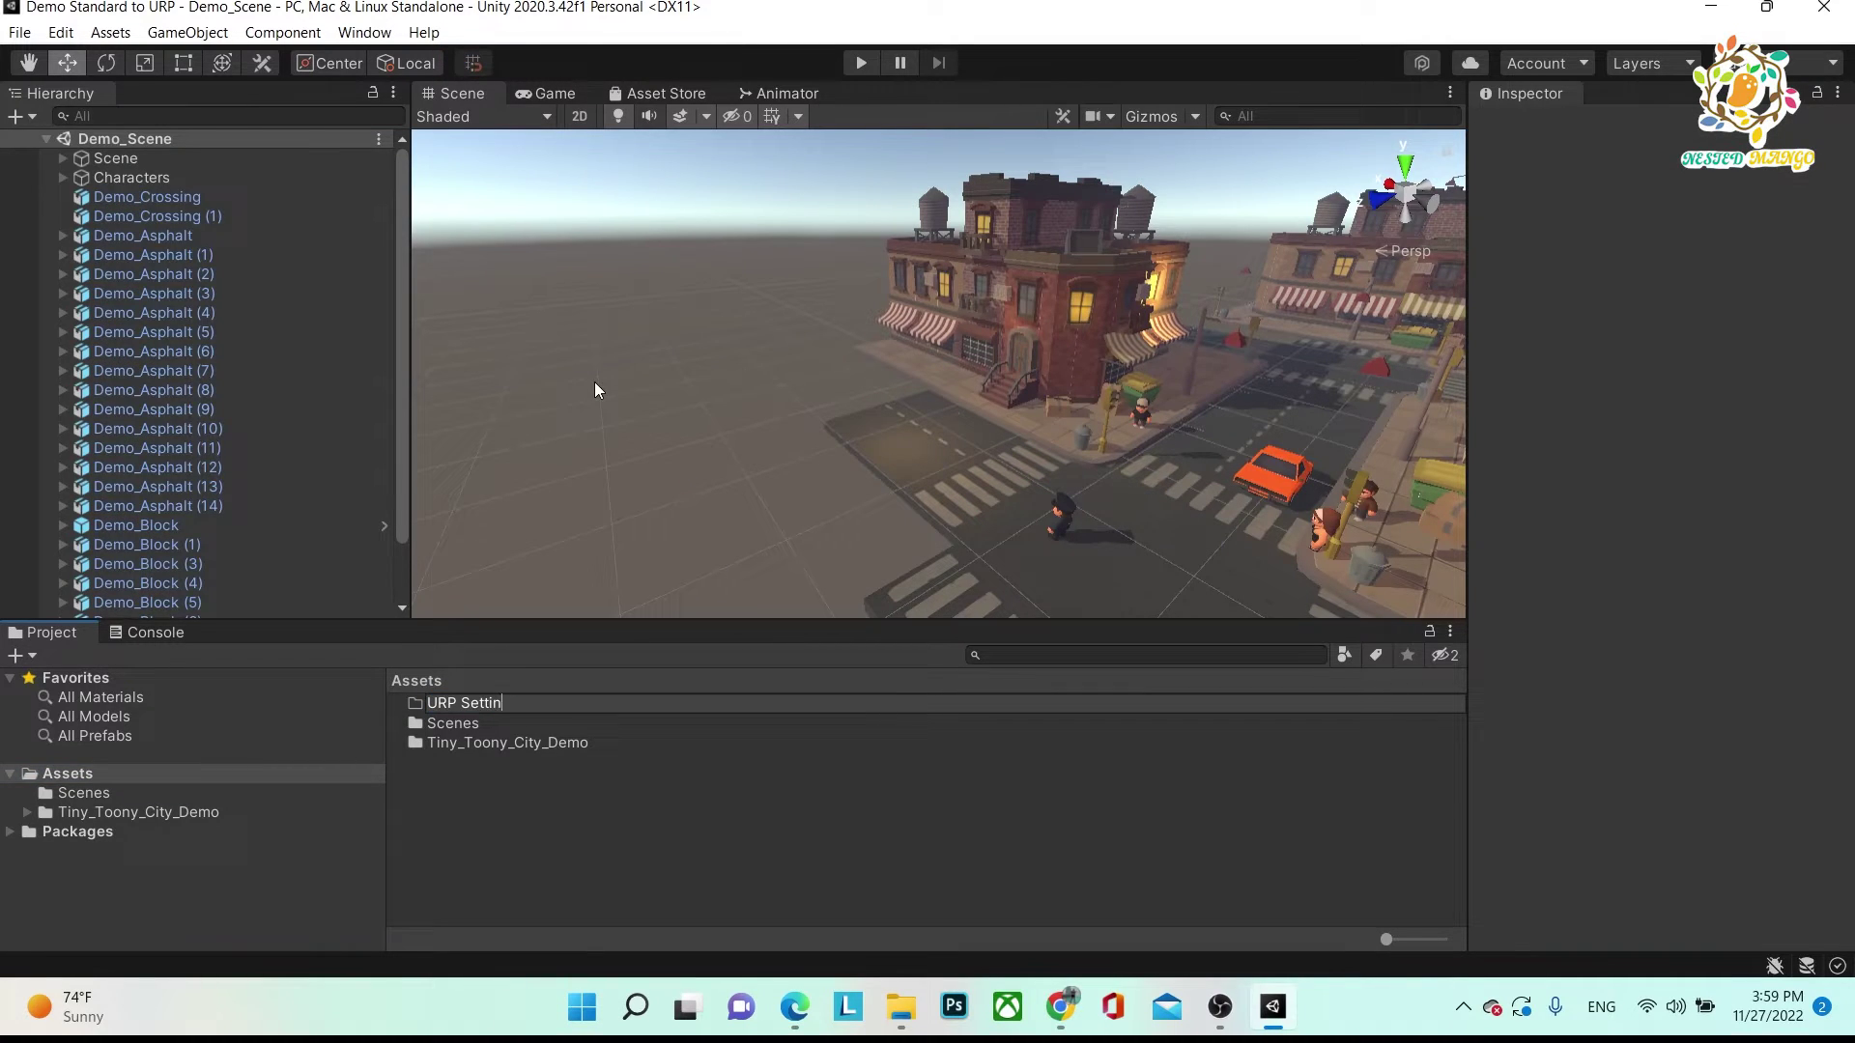
type("gs")
key("Return")
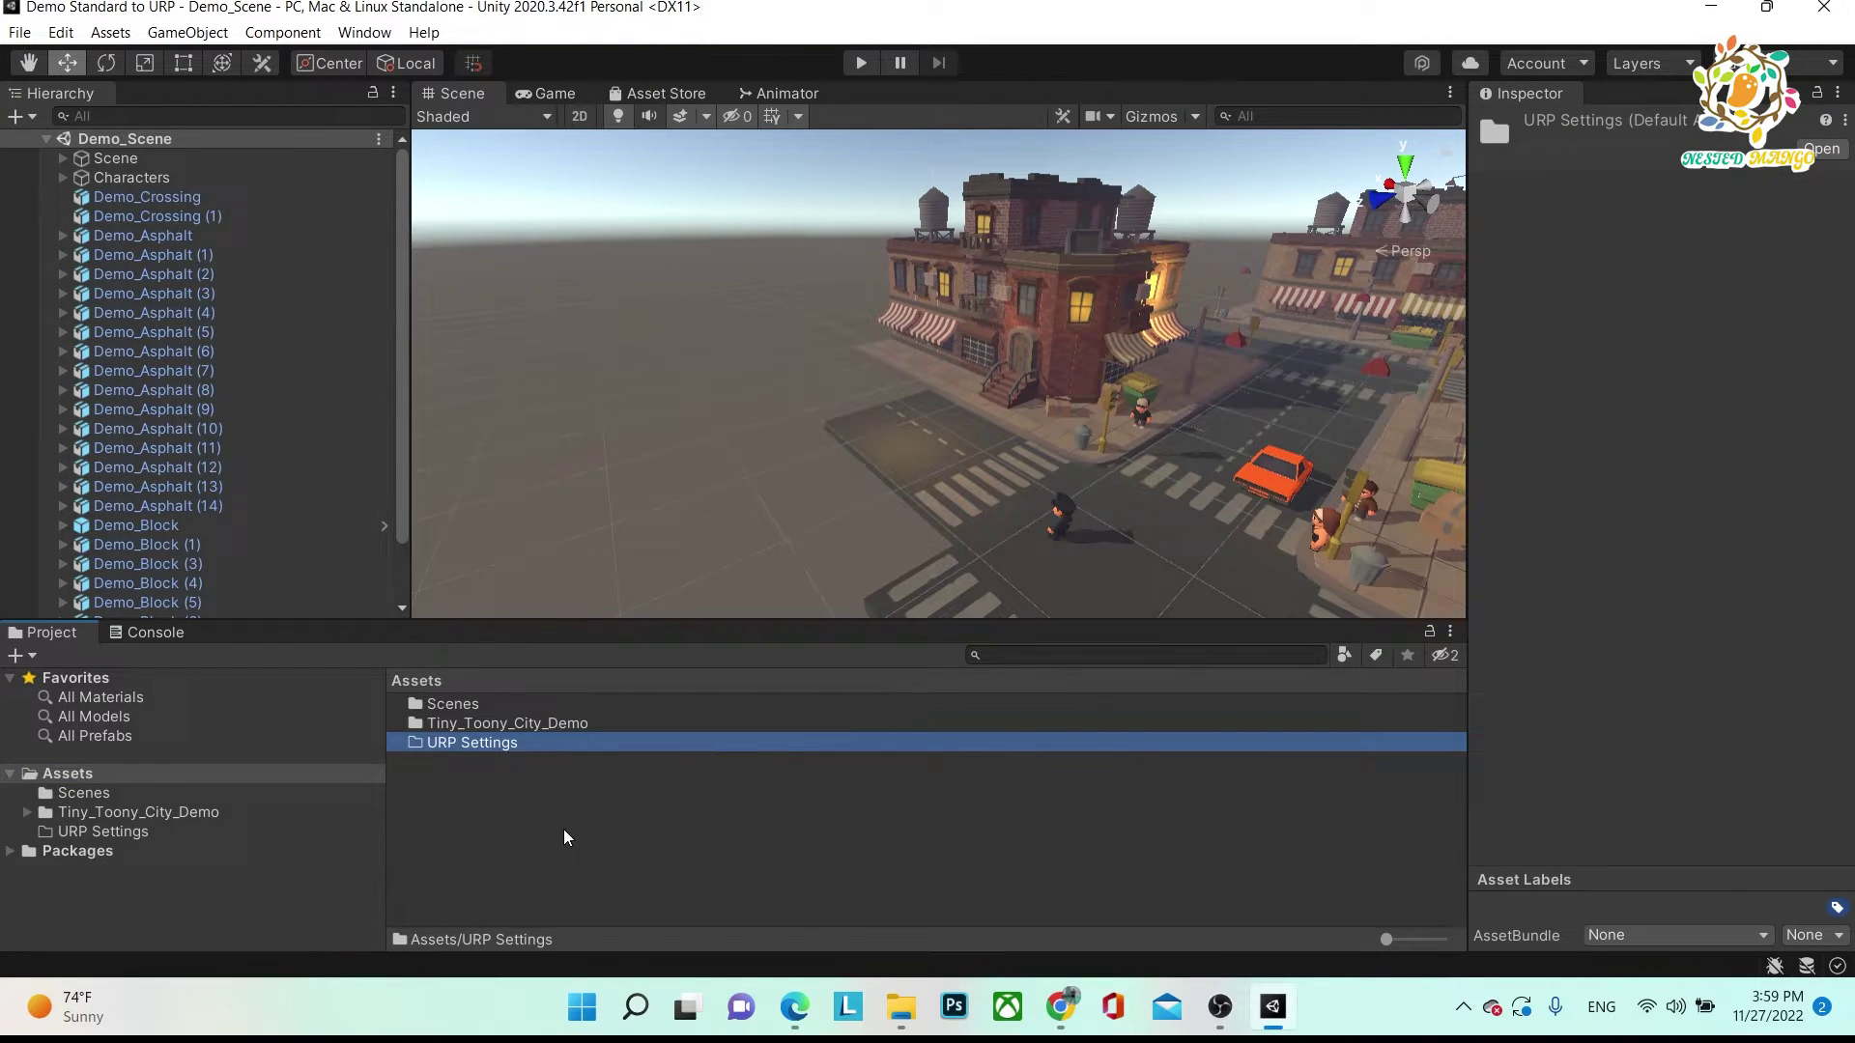
key("Return")
right_click(565, 829)
mouse_move(678, 156)
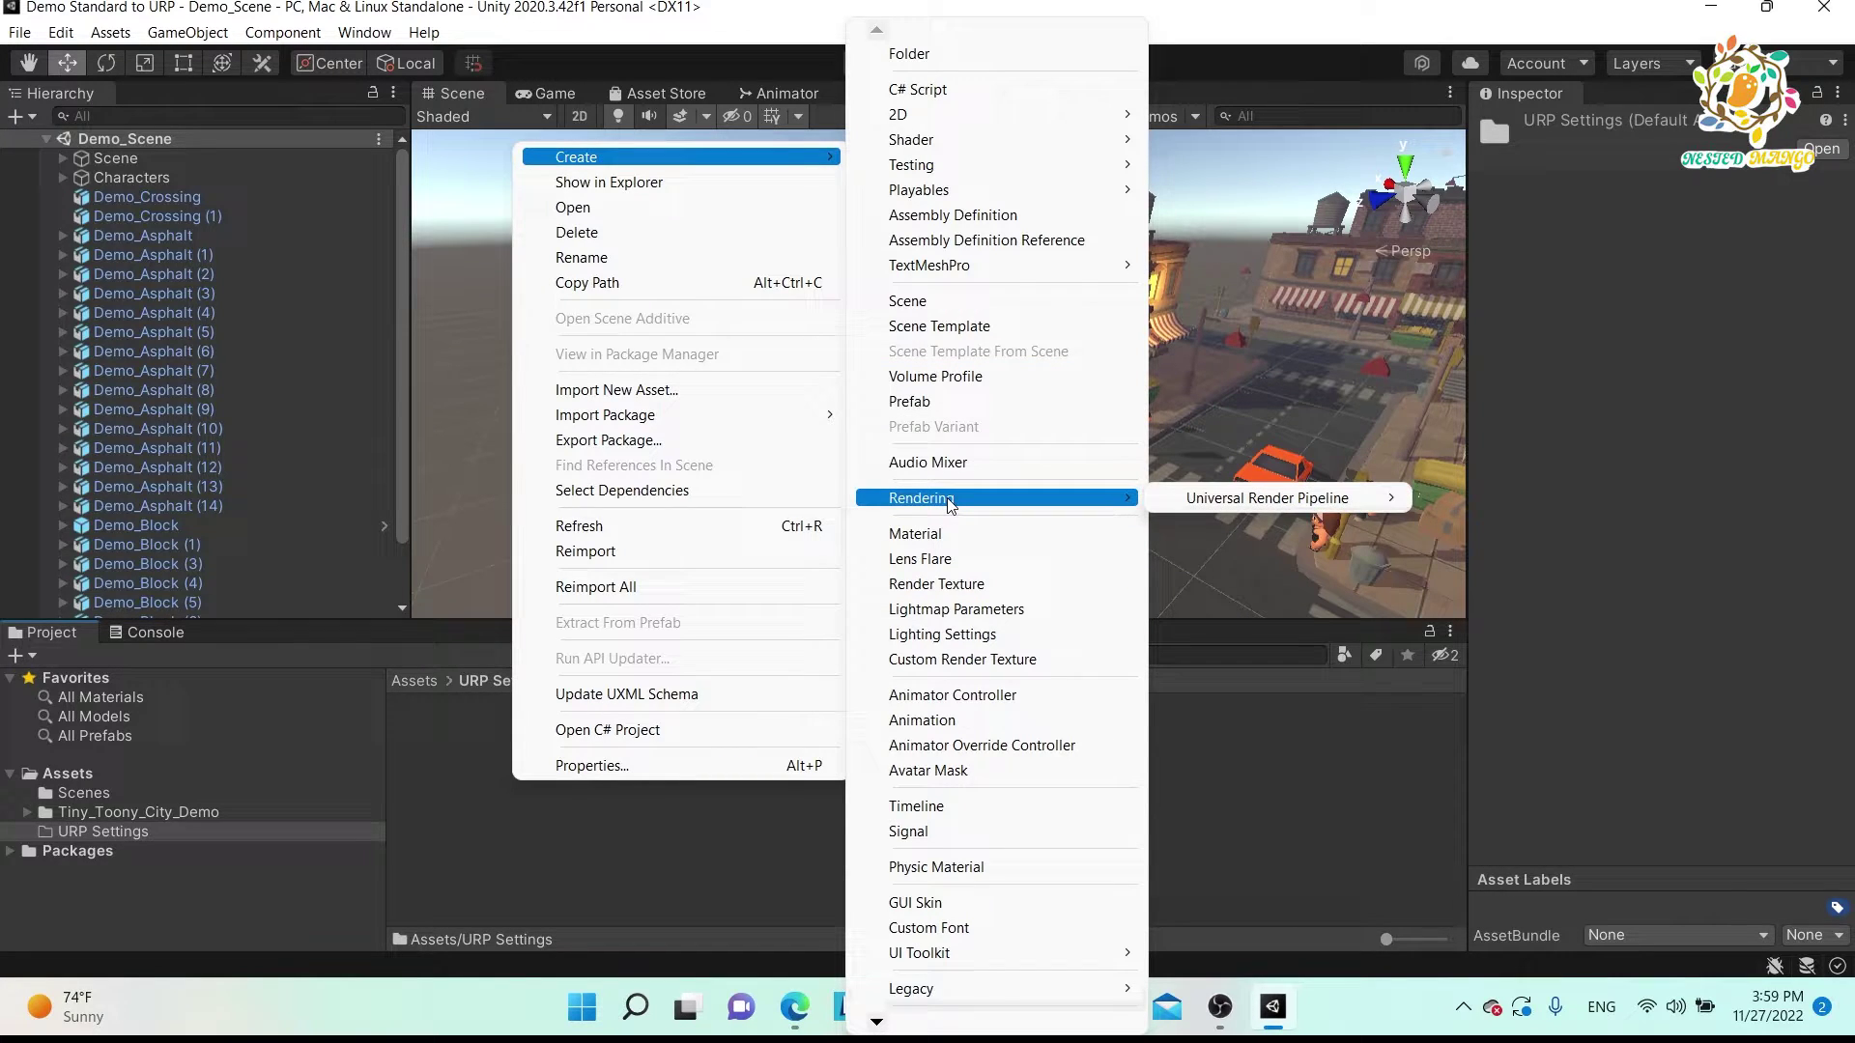
mouse_move(1268, 496)
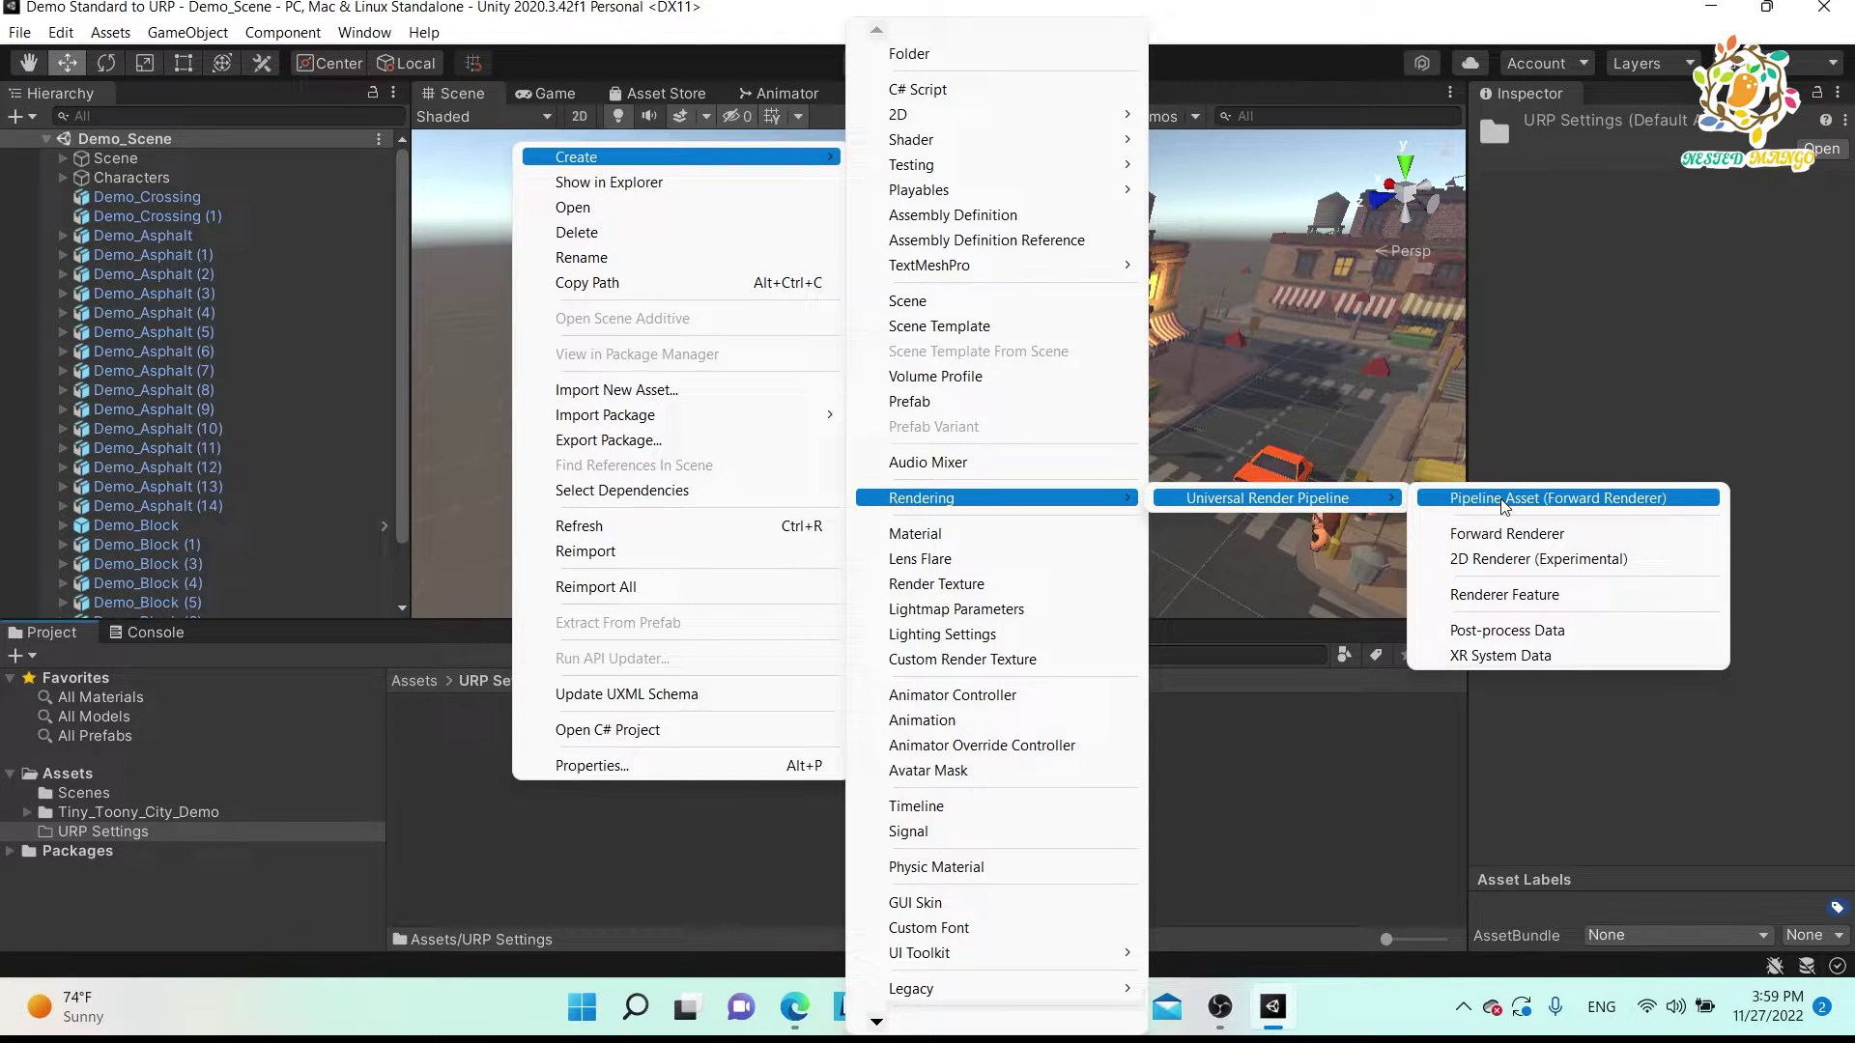
left_click(1502, 499)
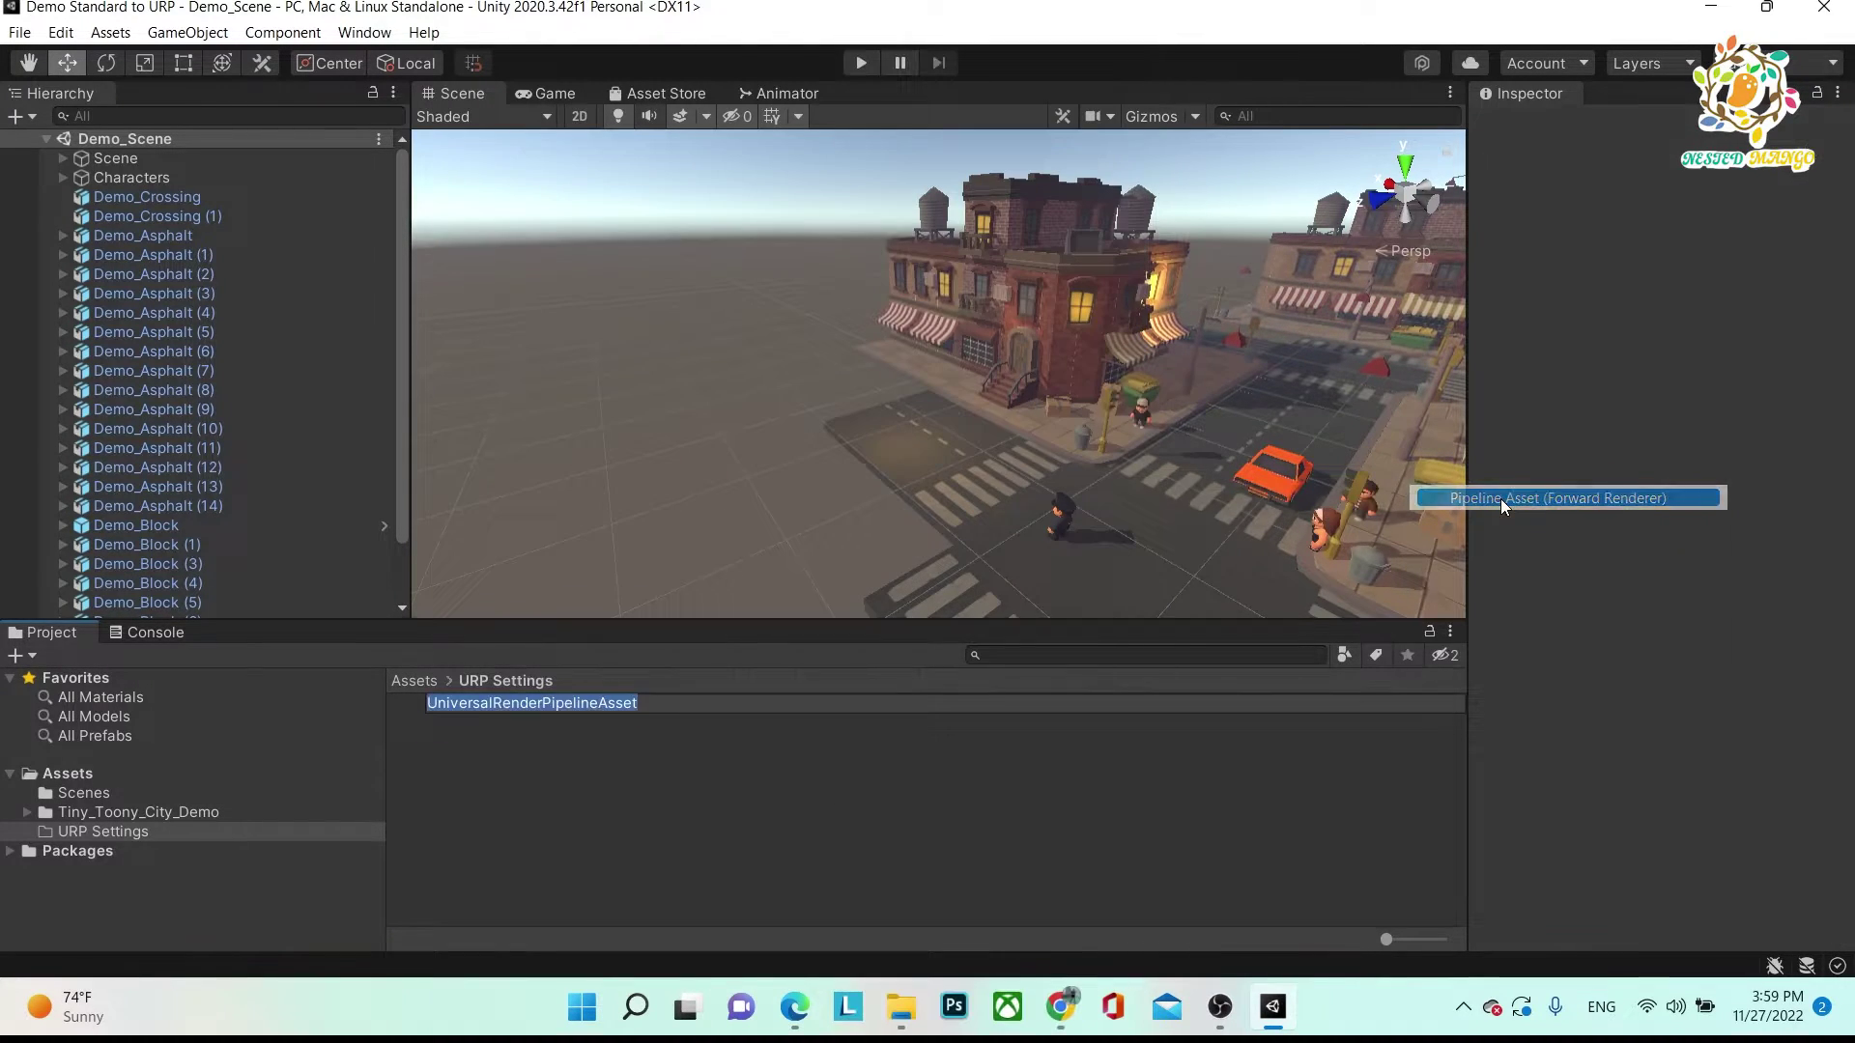
- Enable HDR and set MSAA anti-aliasing to 4x on UniversalRenderPipelineAsset
left_click(566, 708)
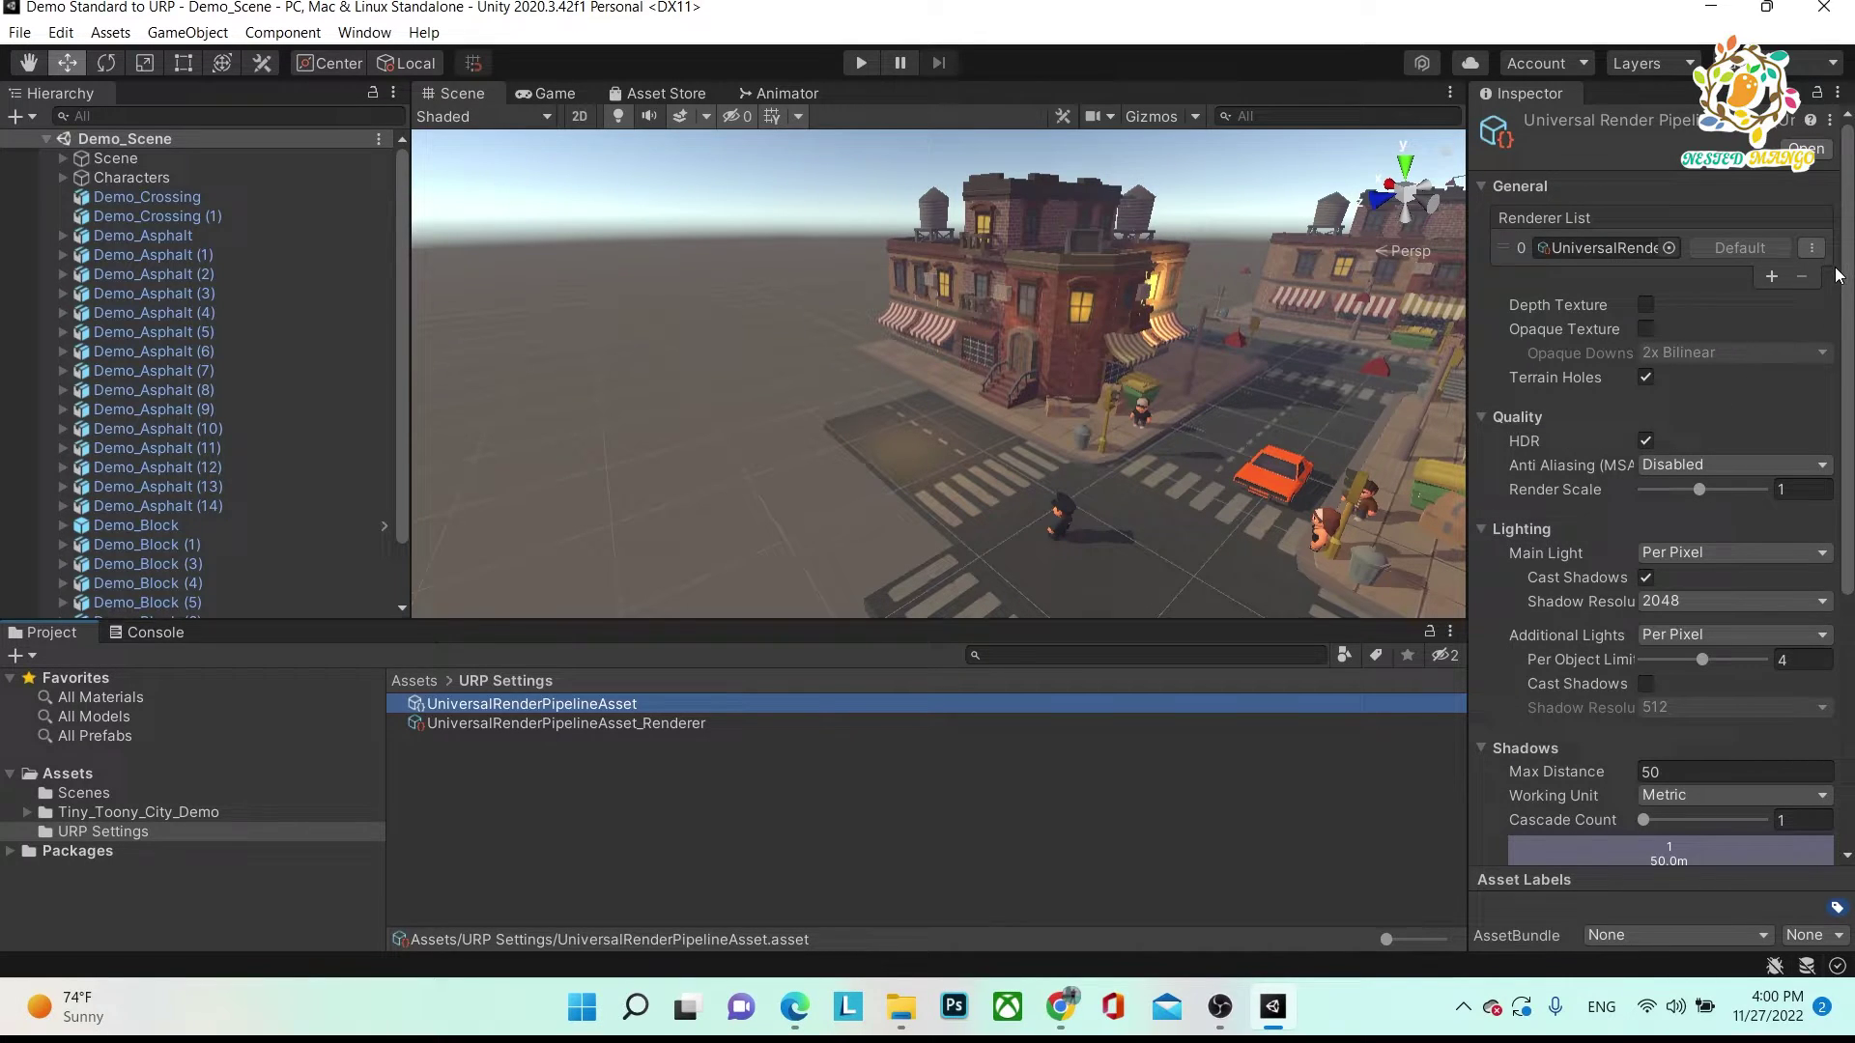
left_click_drag(1849, 316, 1849, 333)
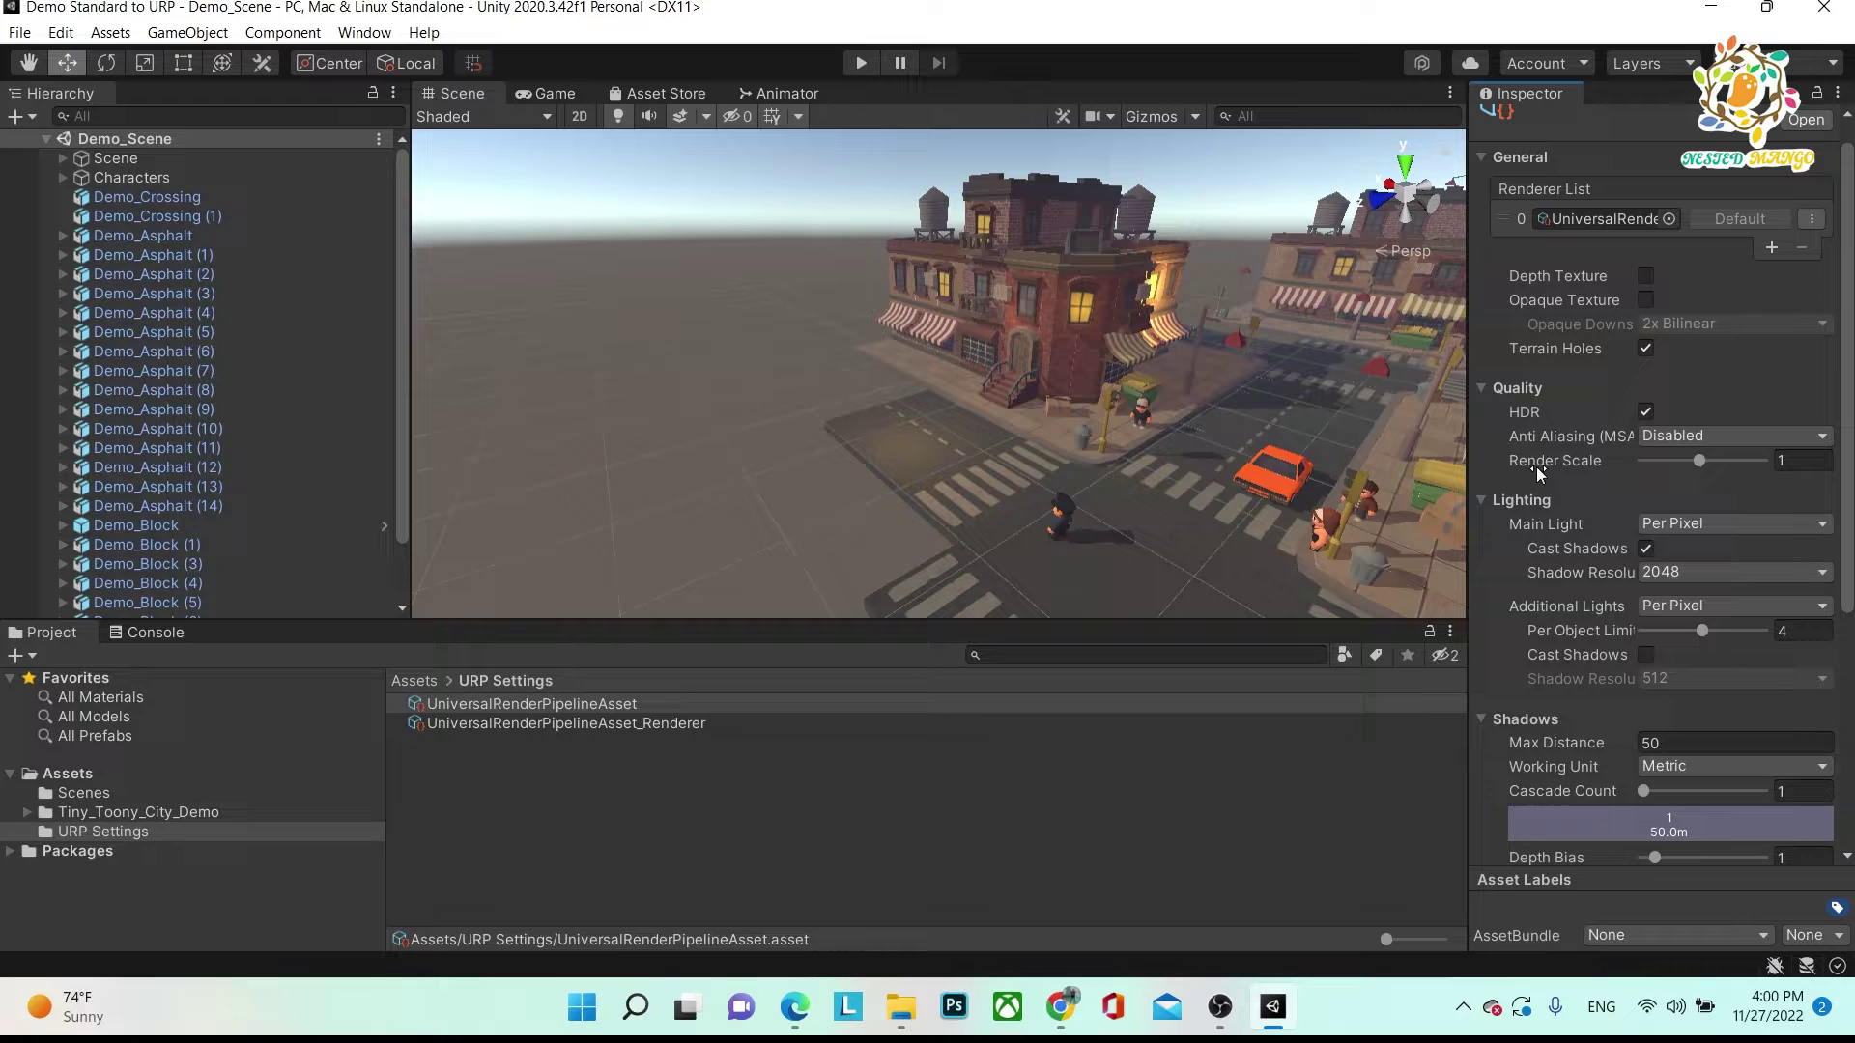
left_click(1644, 413)
left_click(1666, 436)
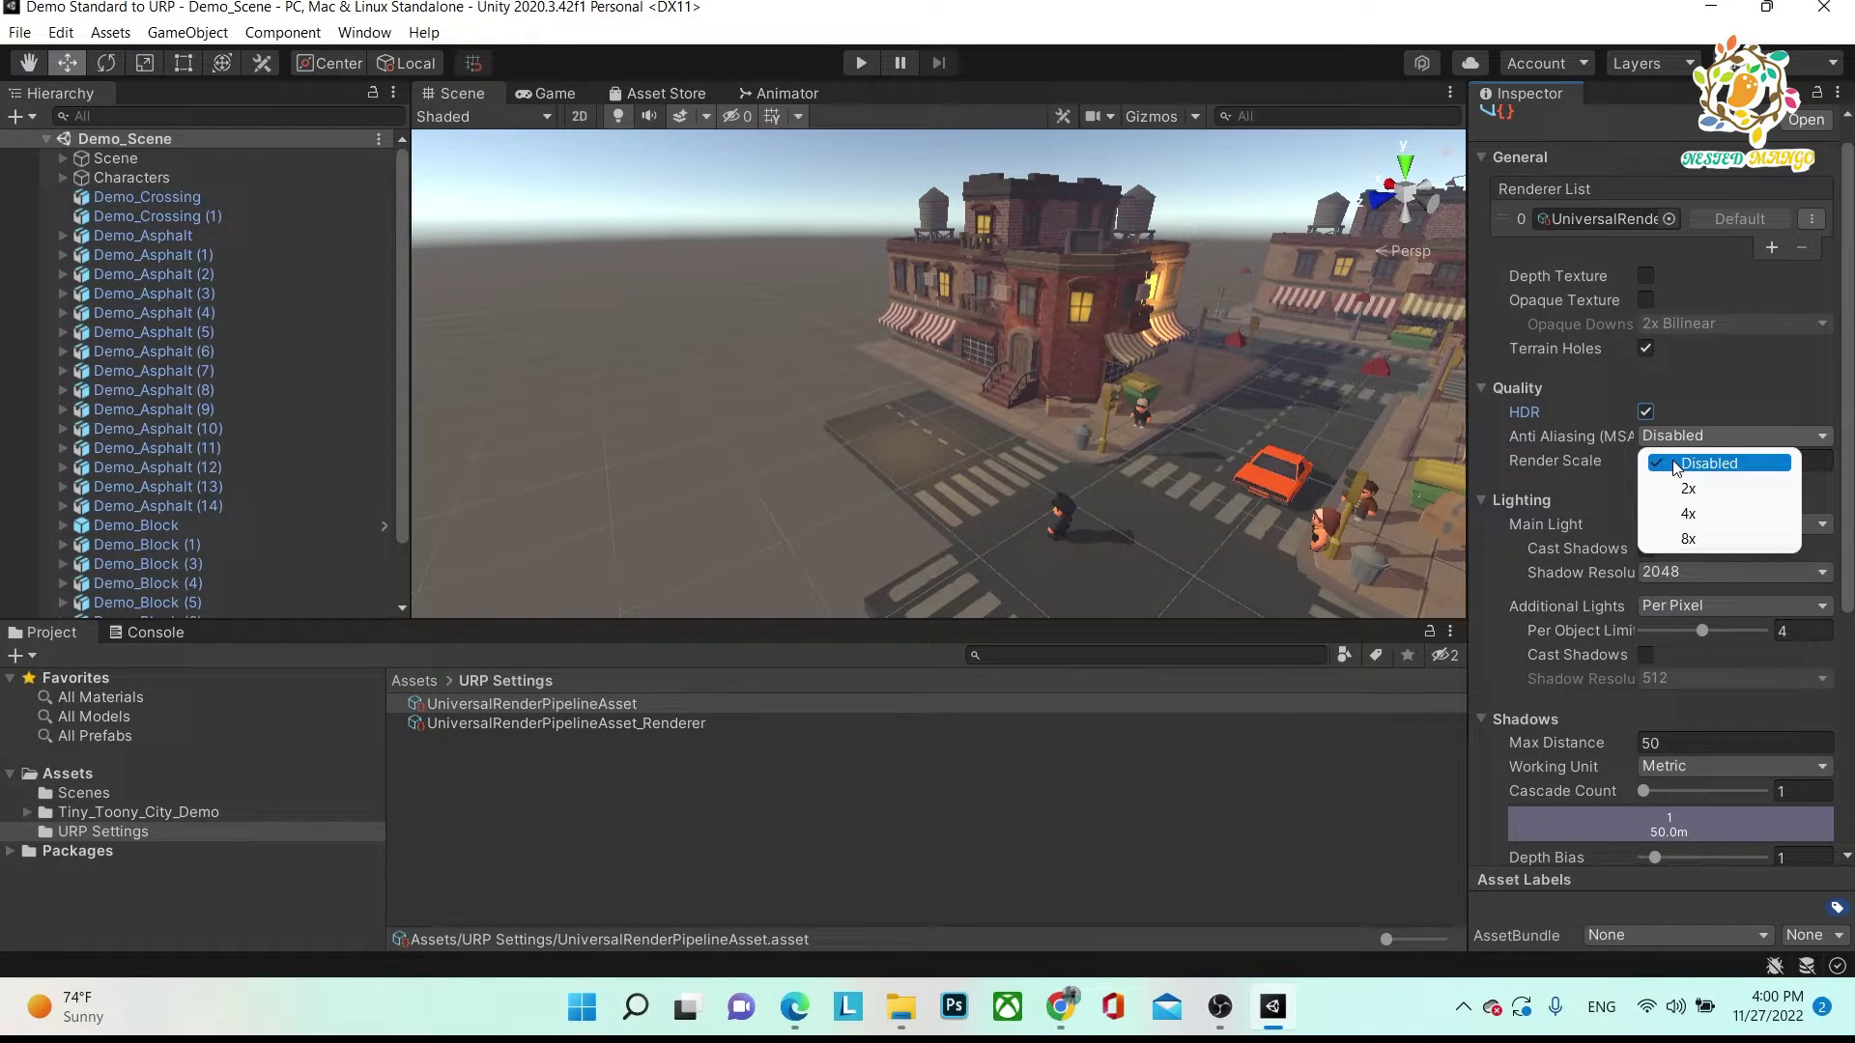
left_click(1689, 513)
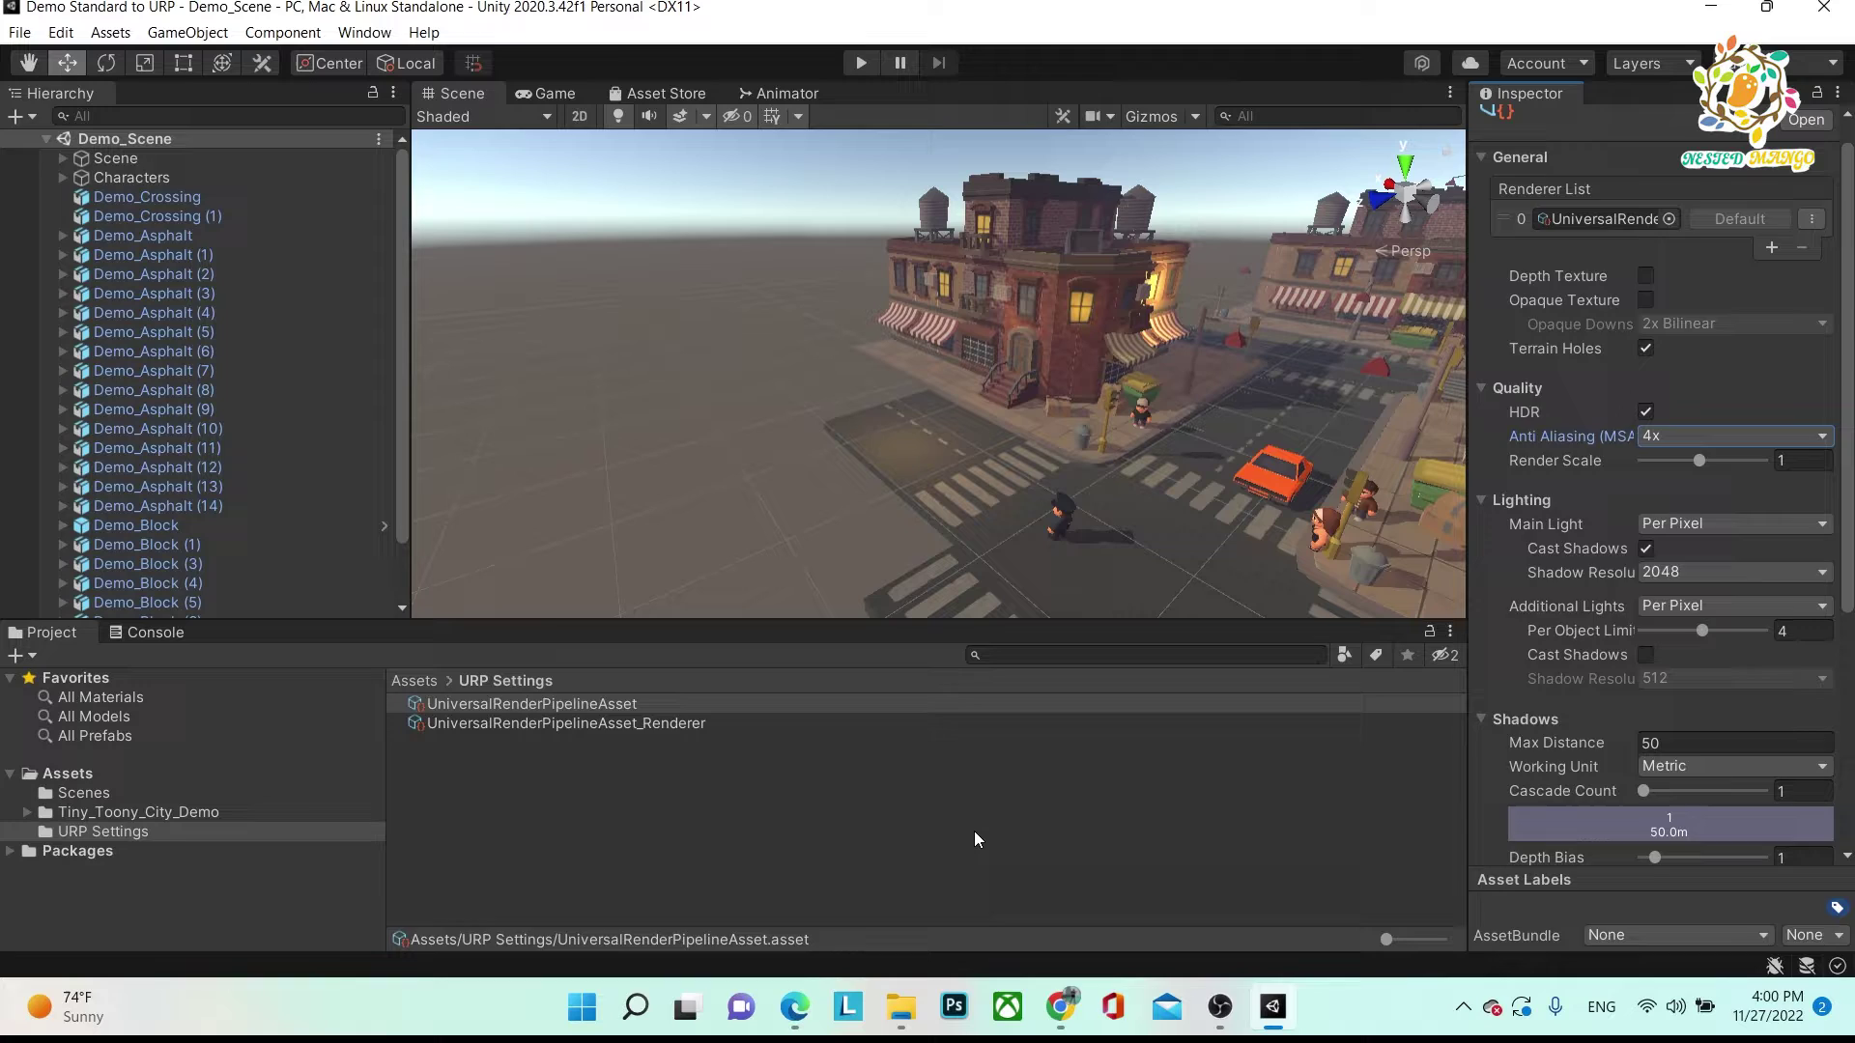
left_click(949, 824)
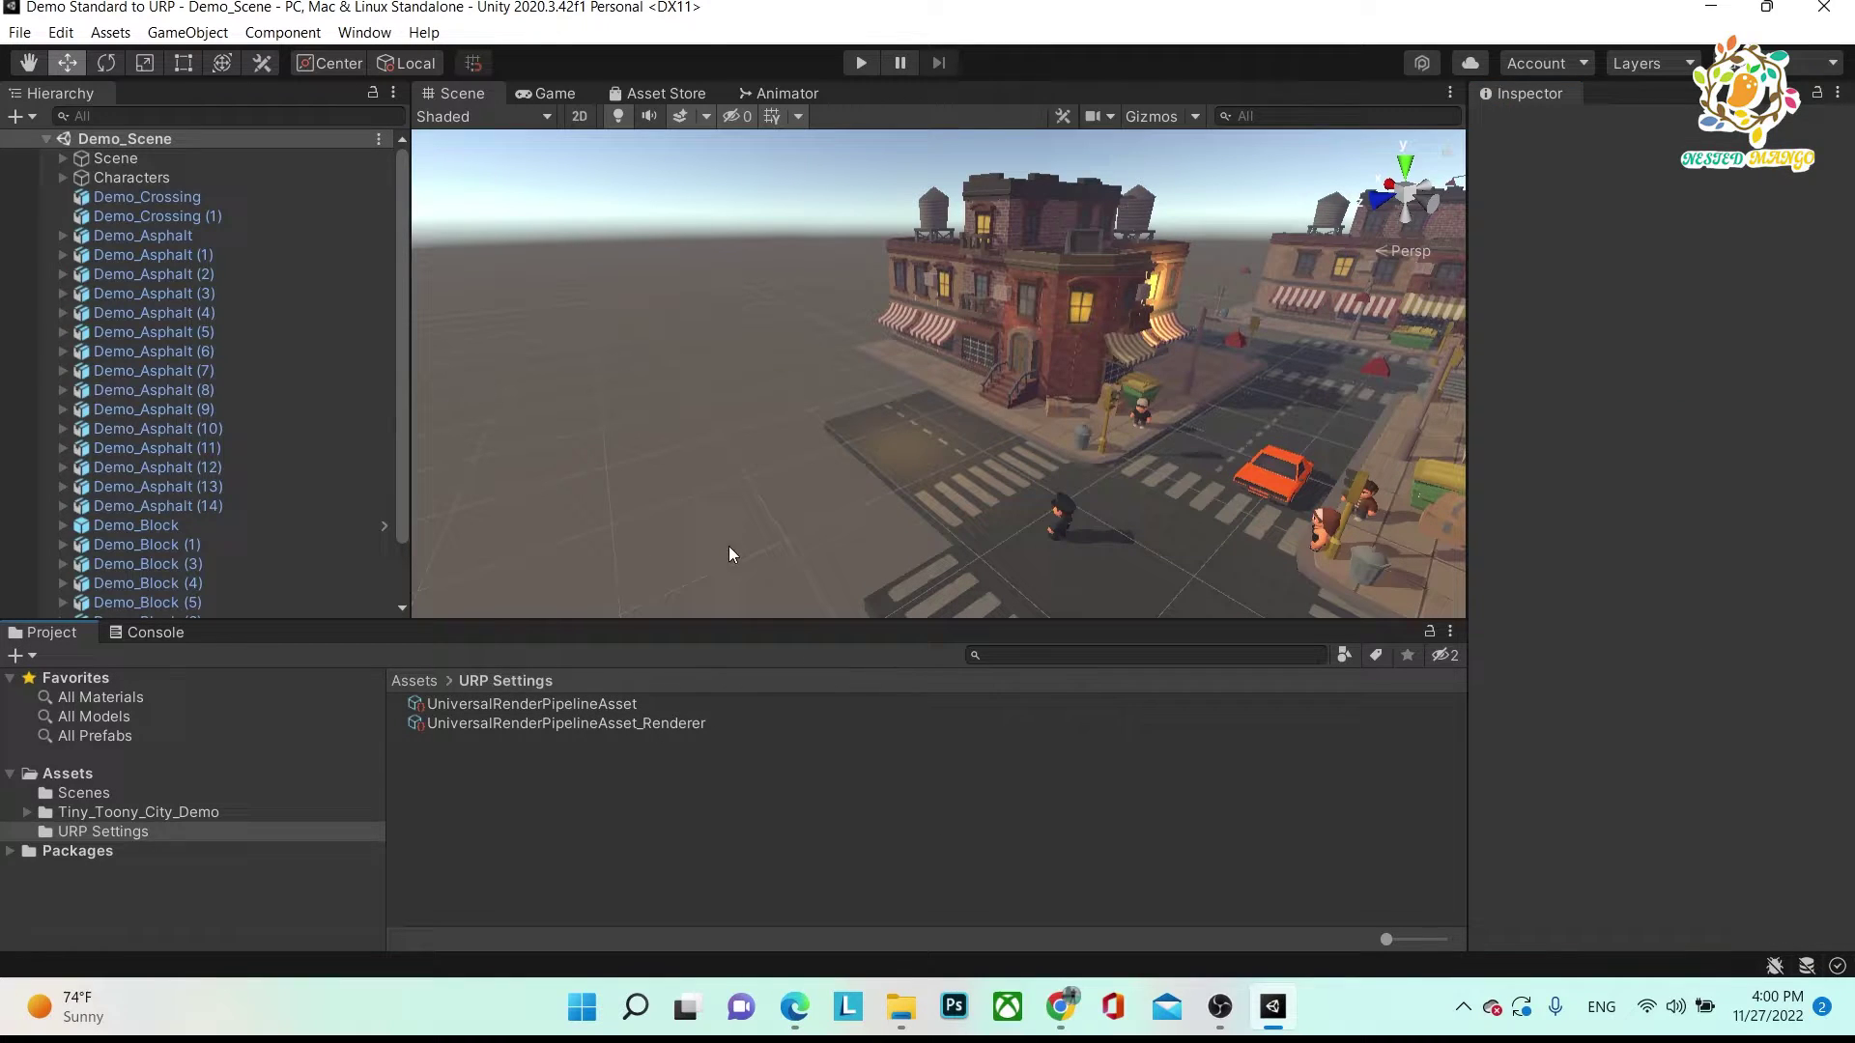
- Assign UniversalRenderPipelineAsset as the Scriptable Render Pipeline in Graphics settings
left_click(70, 32)
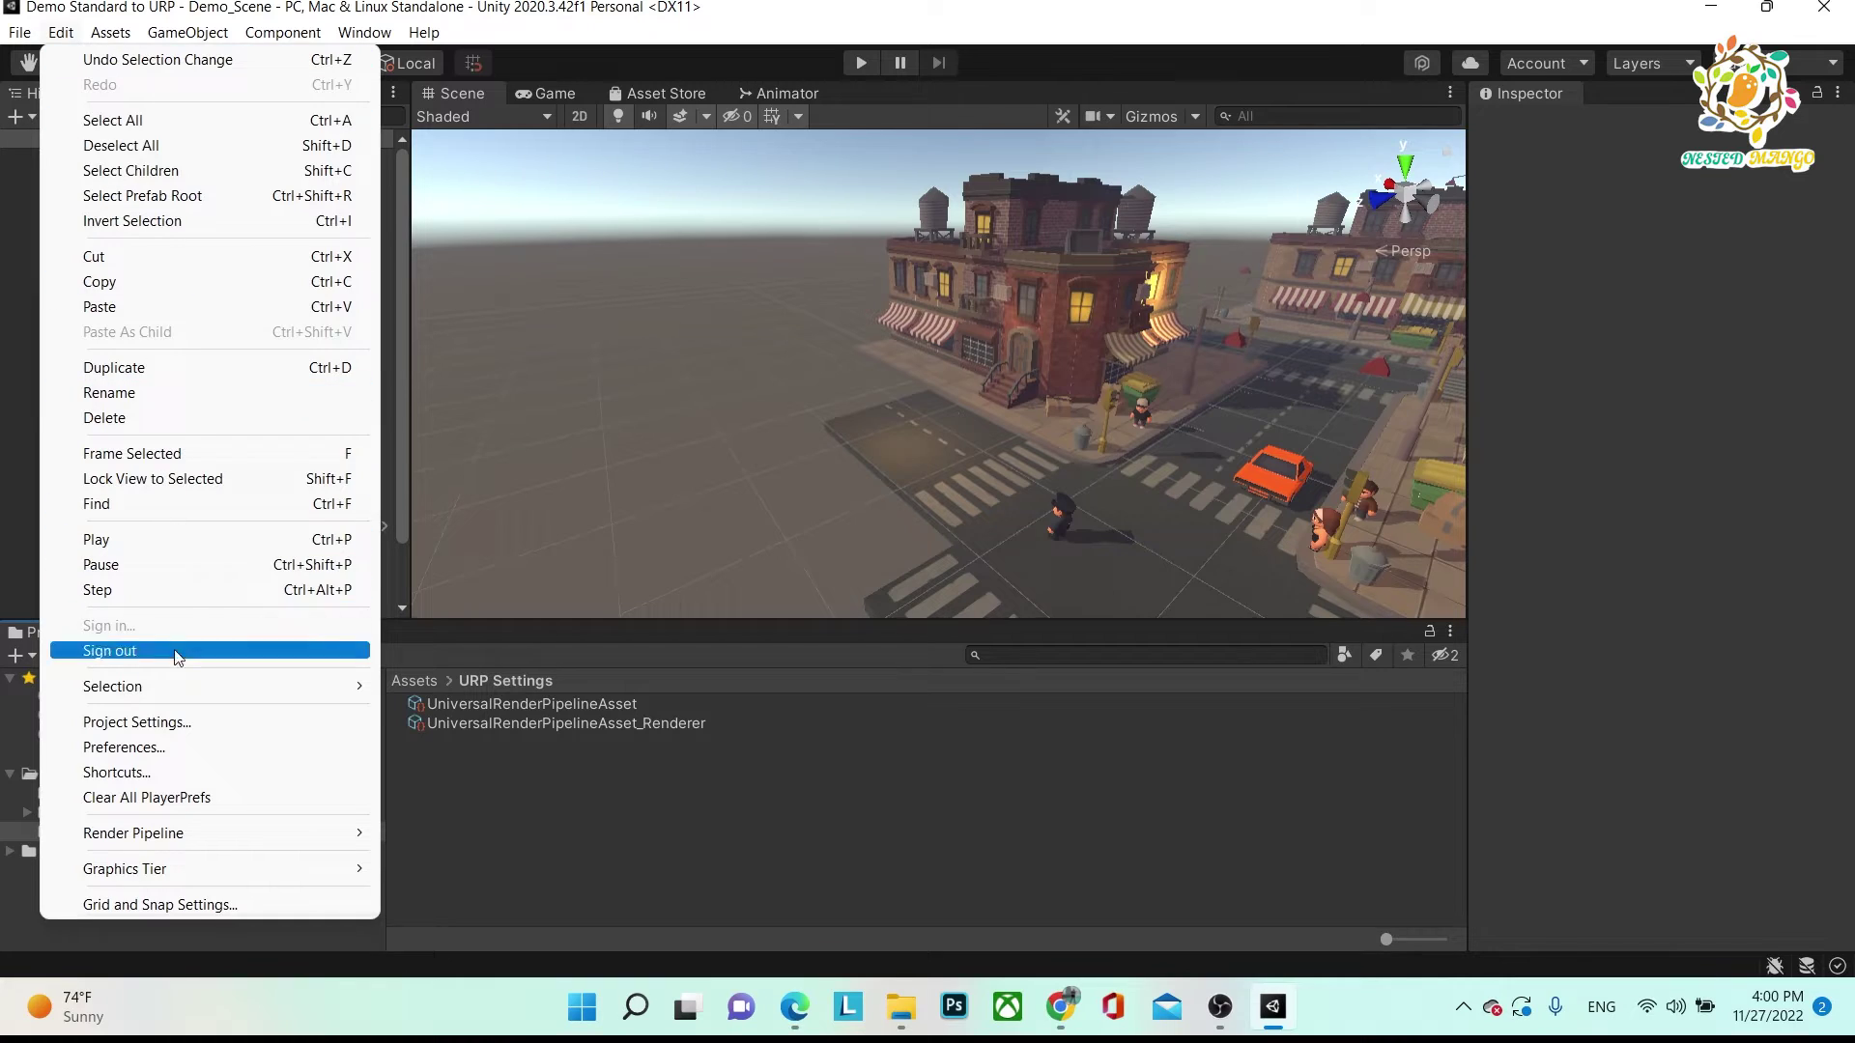
left_click(137, 722)
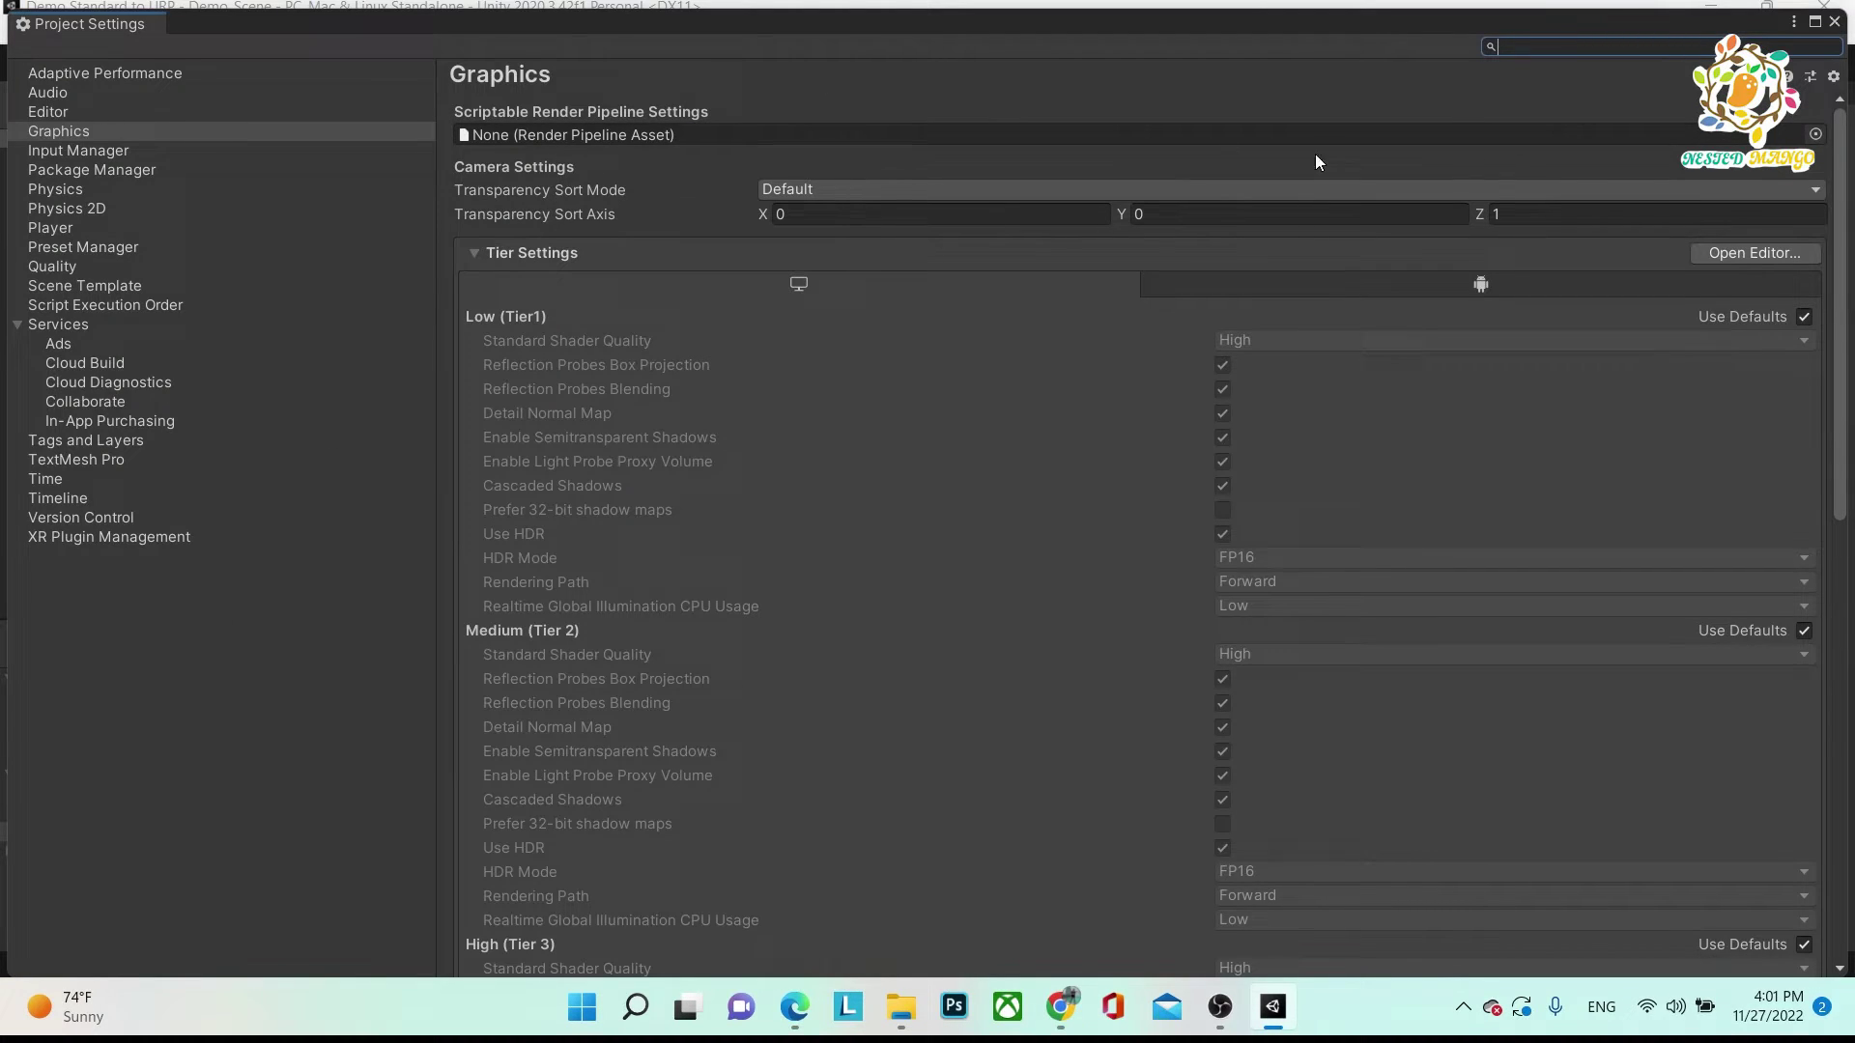
left_click(1816, 135)
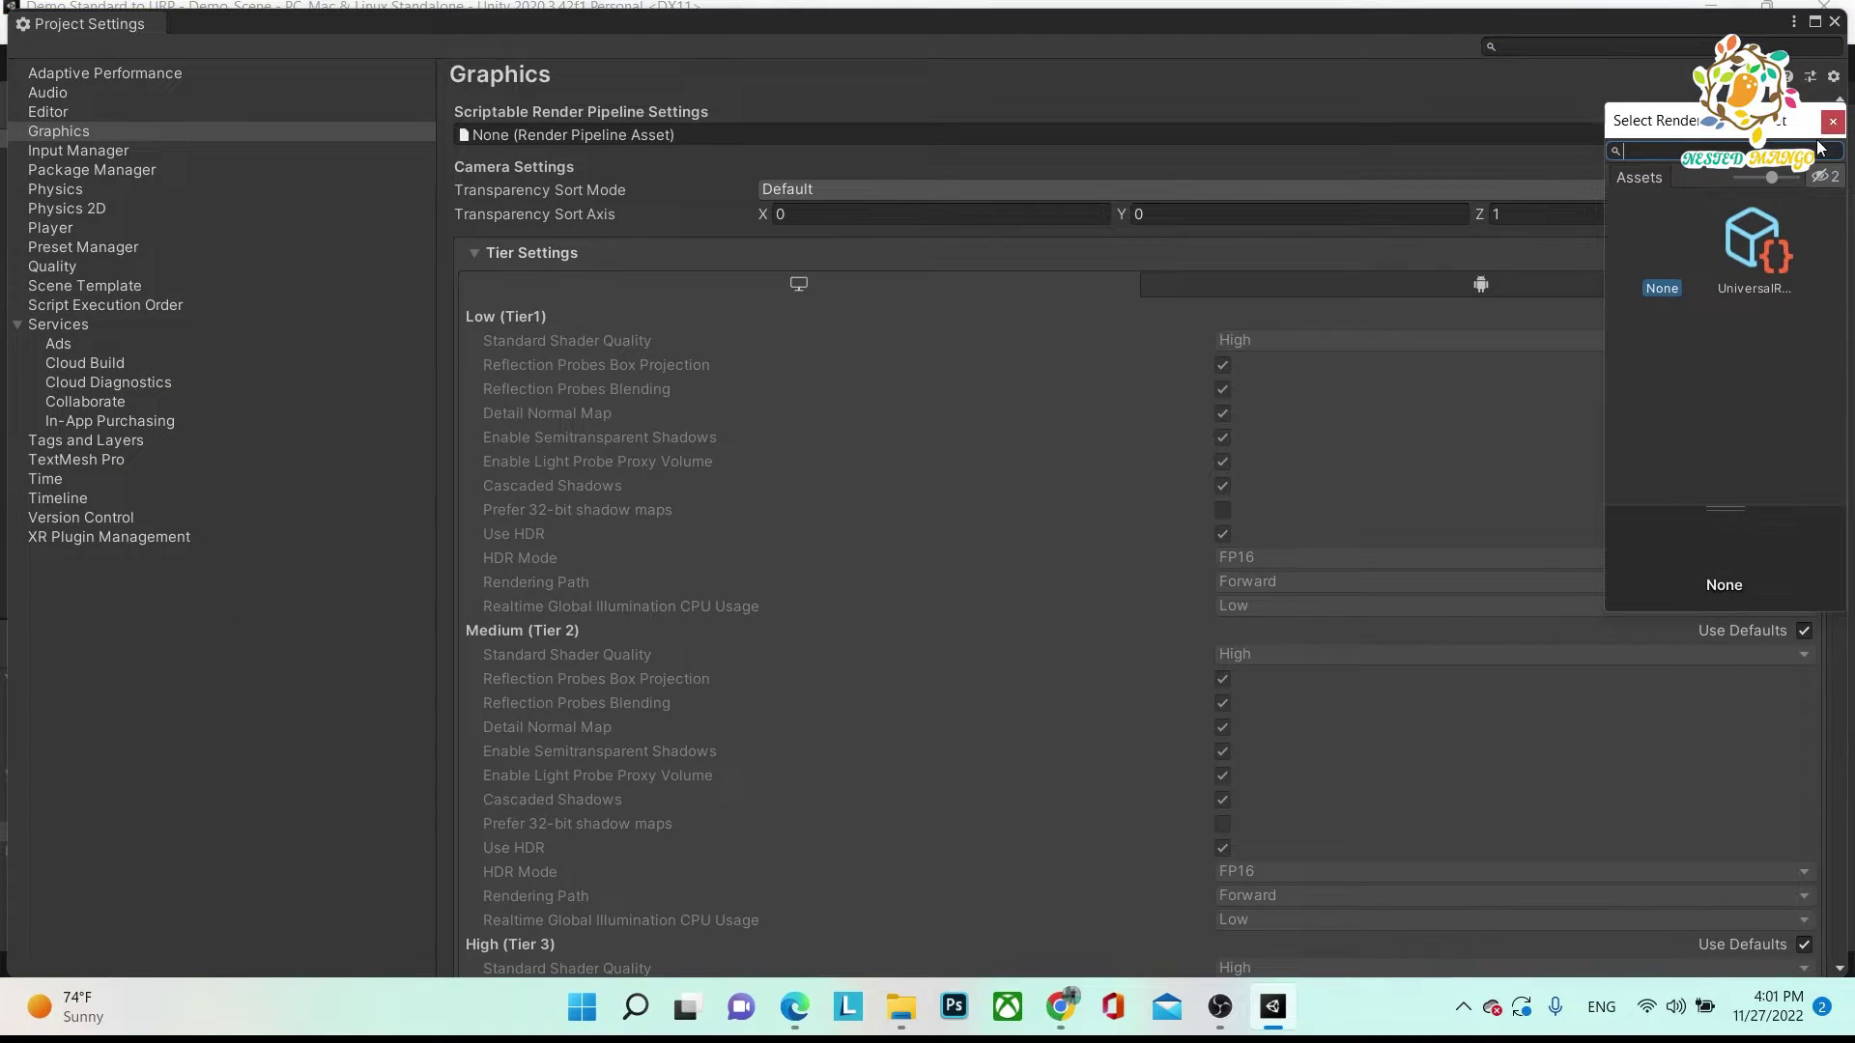
left_click(1755, 253)
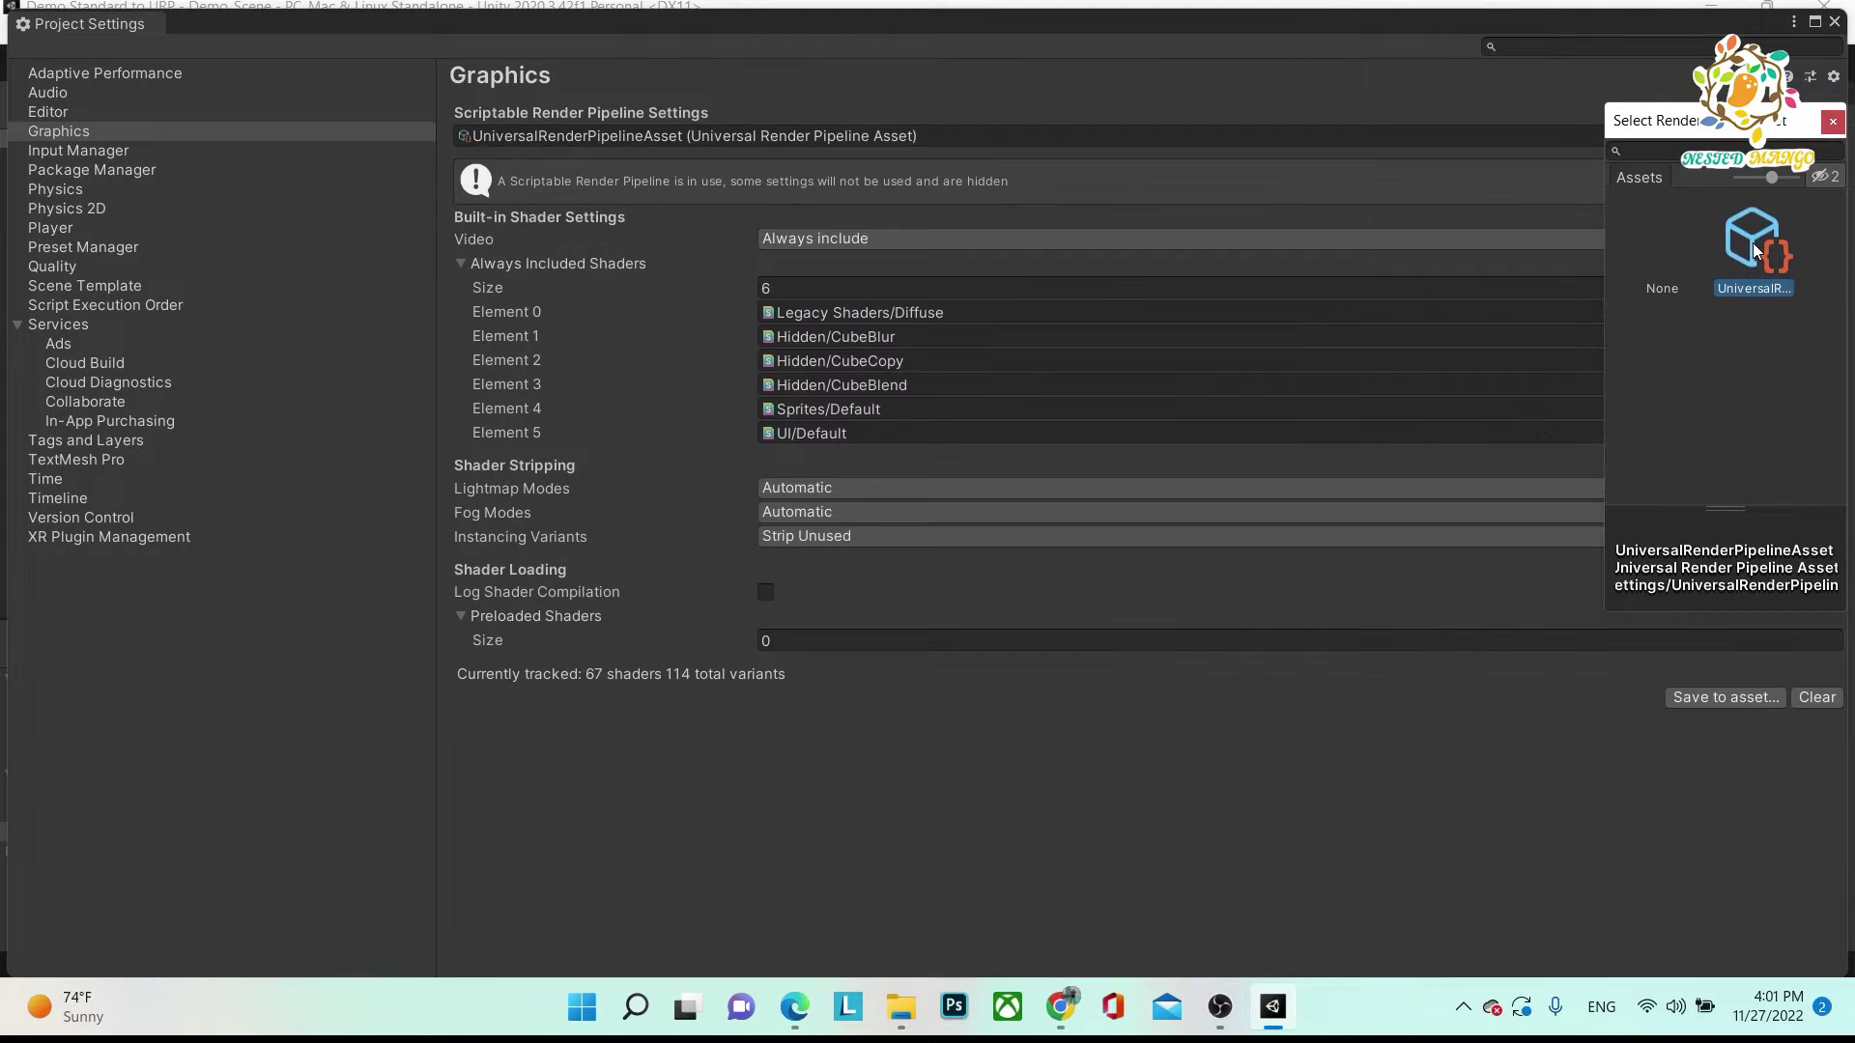
left_click(1831, 125)
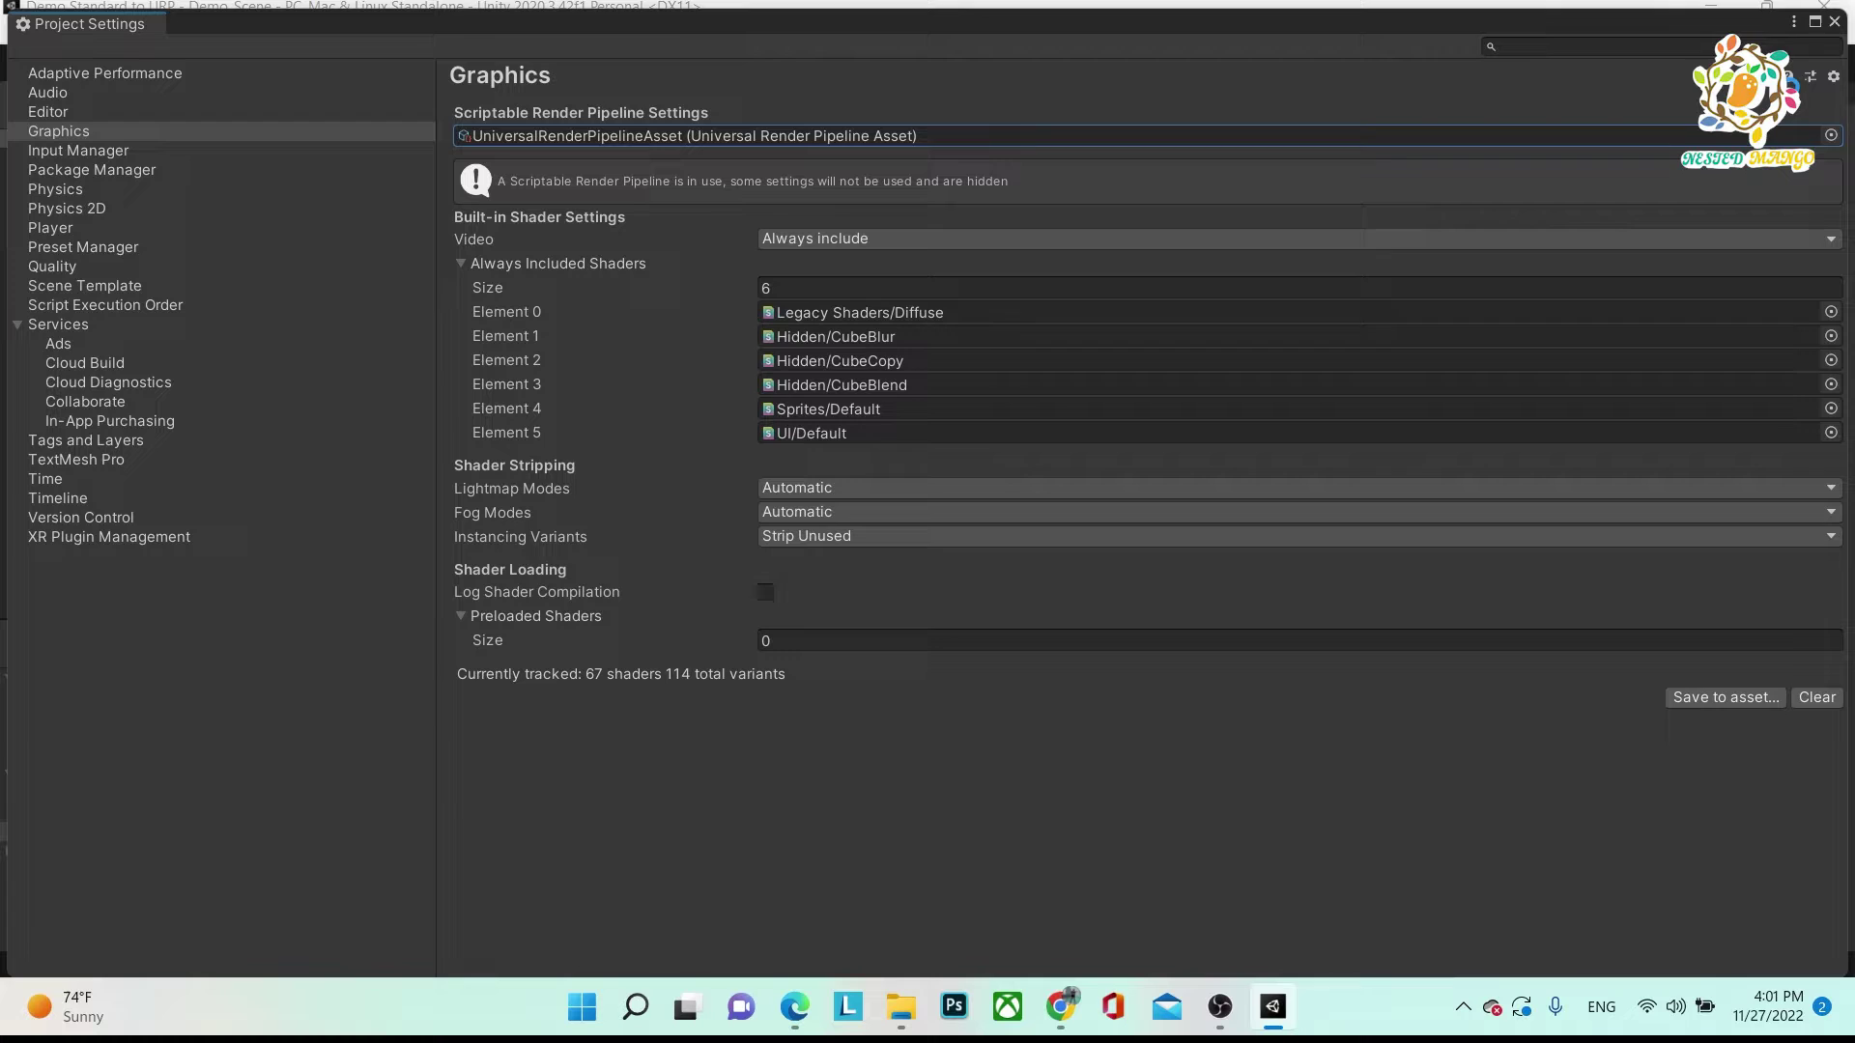
left_click(1834, 22)
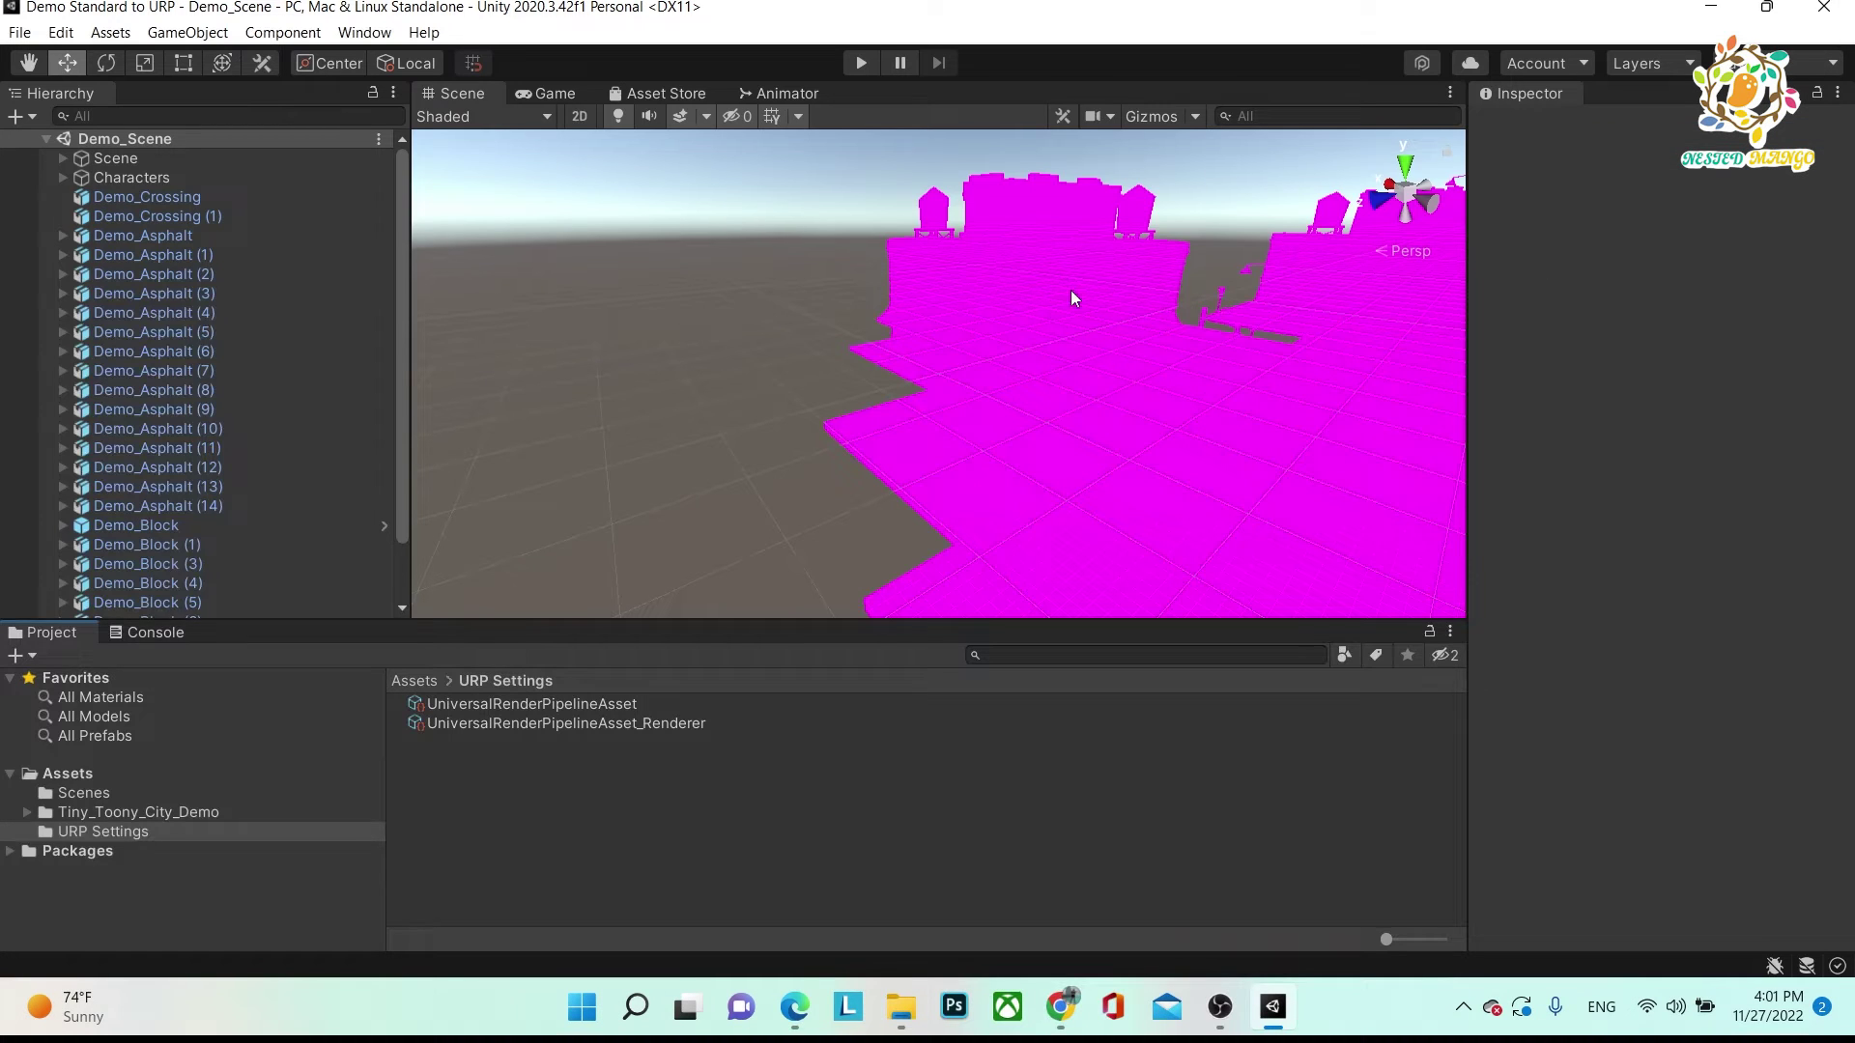
right_click_drag(1021, 358, 665, 329)
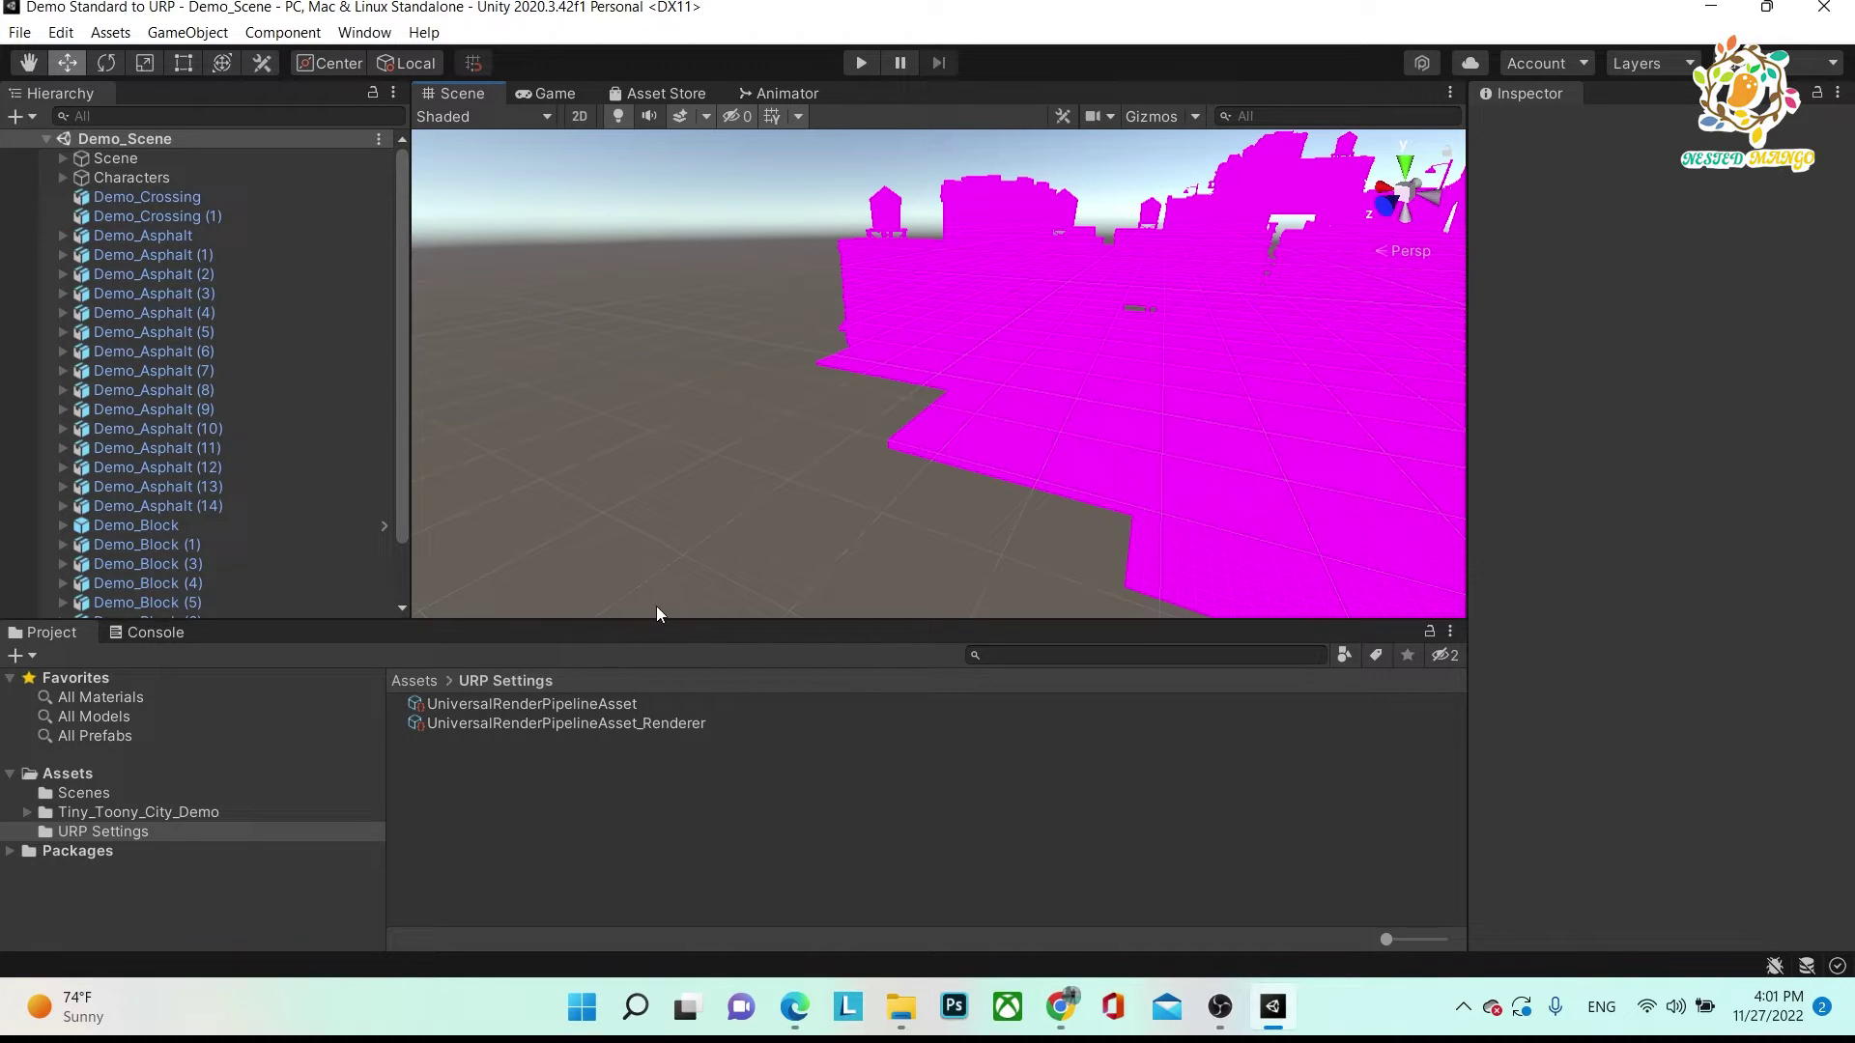
left_click(590, 706)
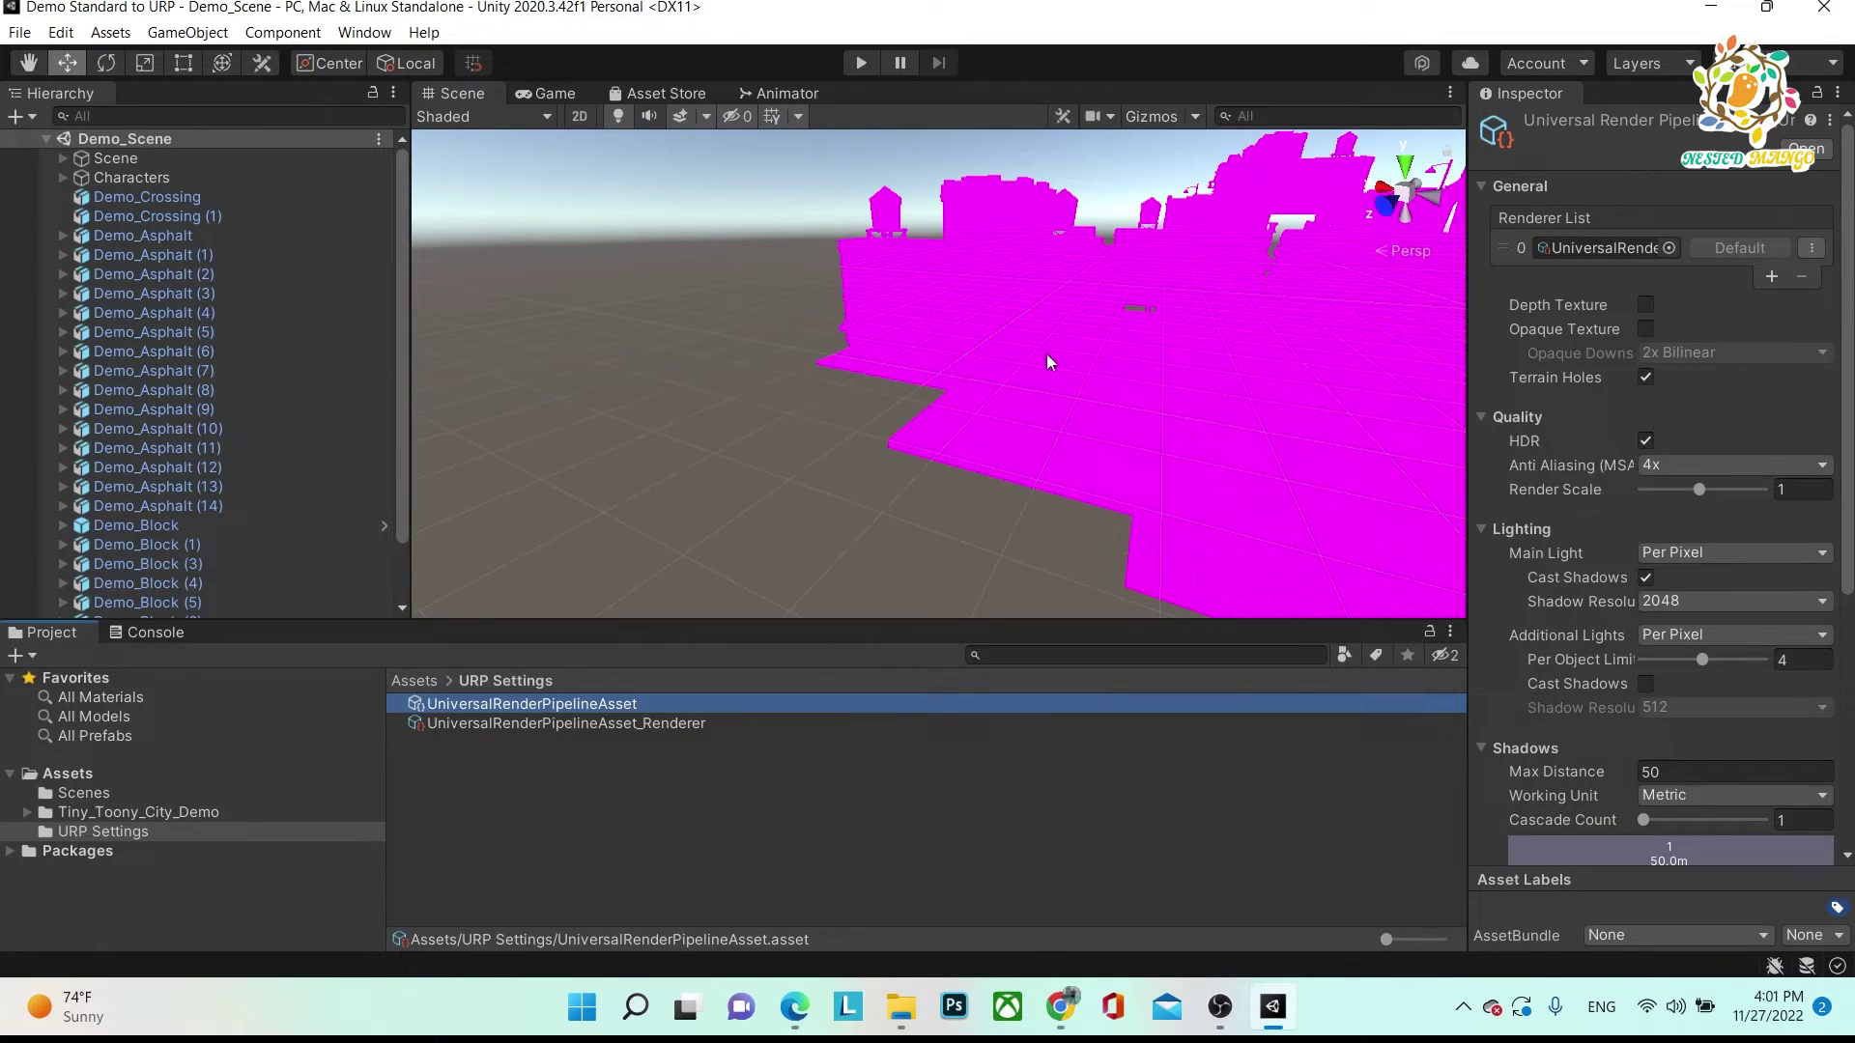
- Look over the Render Pipeline commands without choosing one, then open Tiny_Toony_City_Demo
left_click(671, 835)
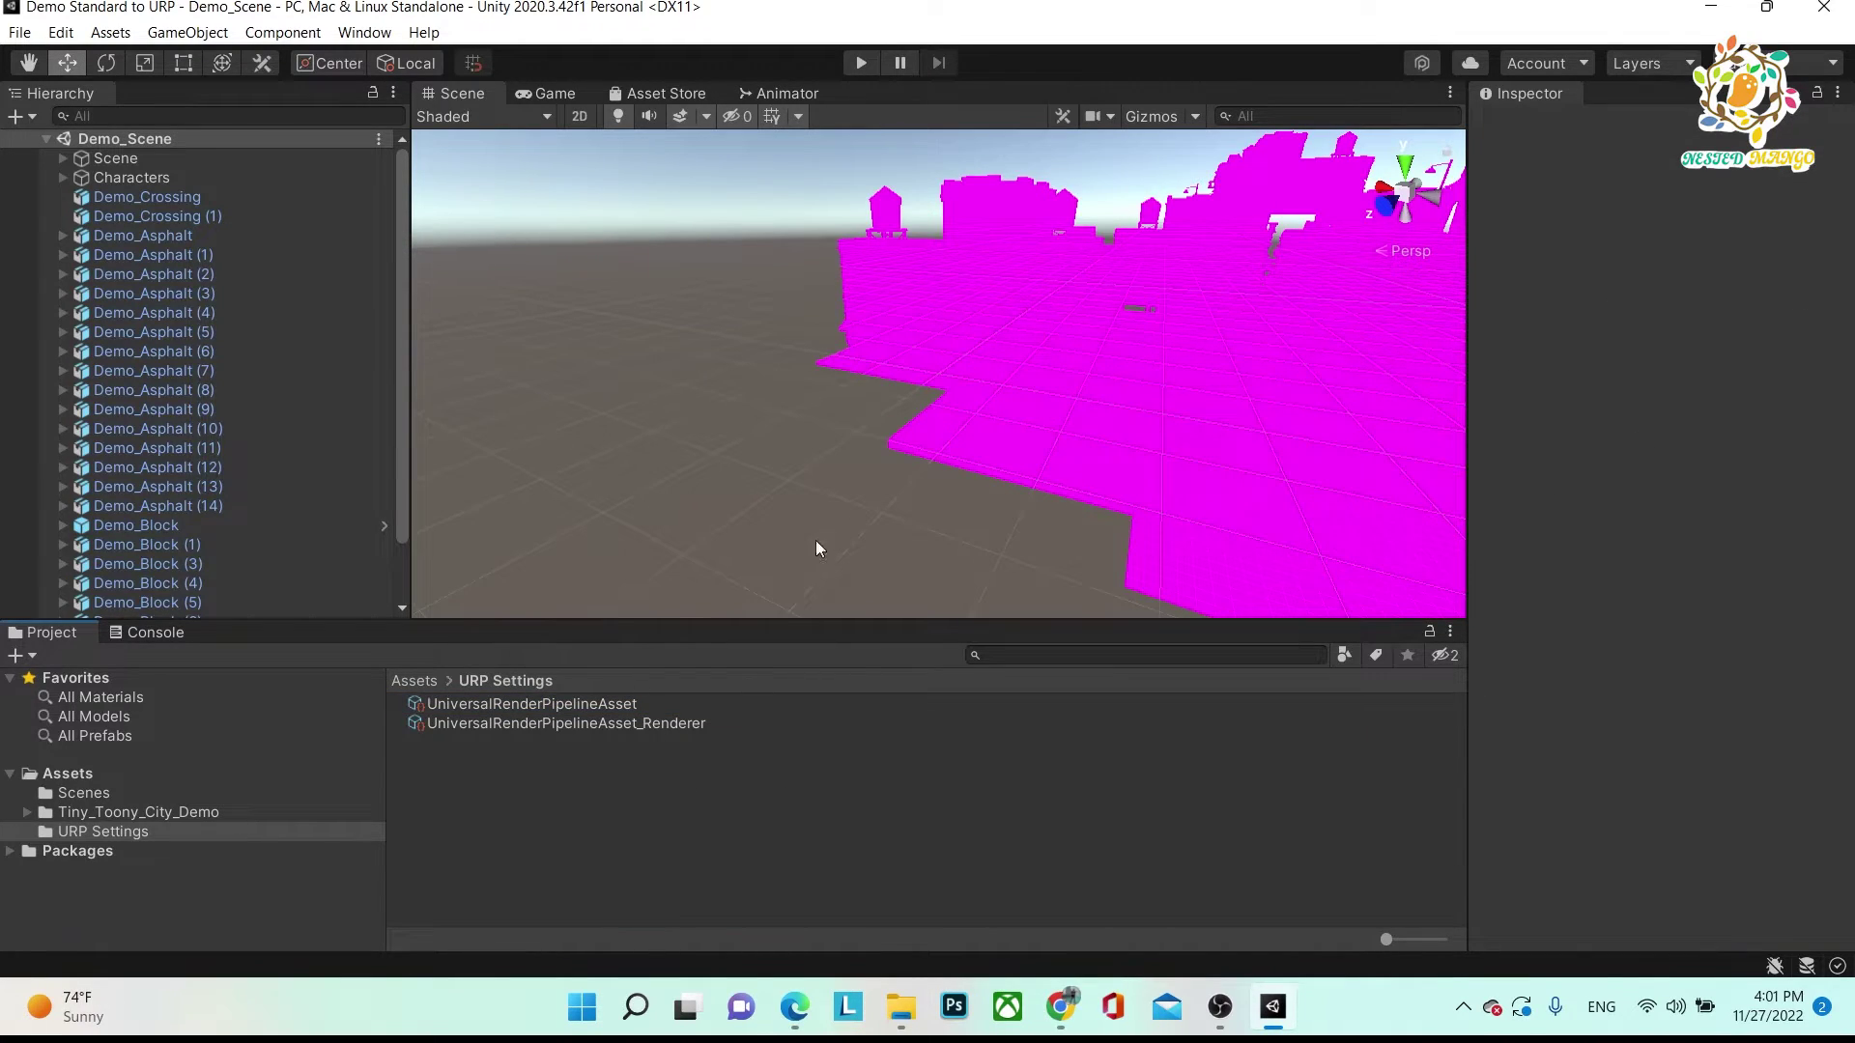
left_click(59, 32)
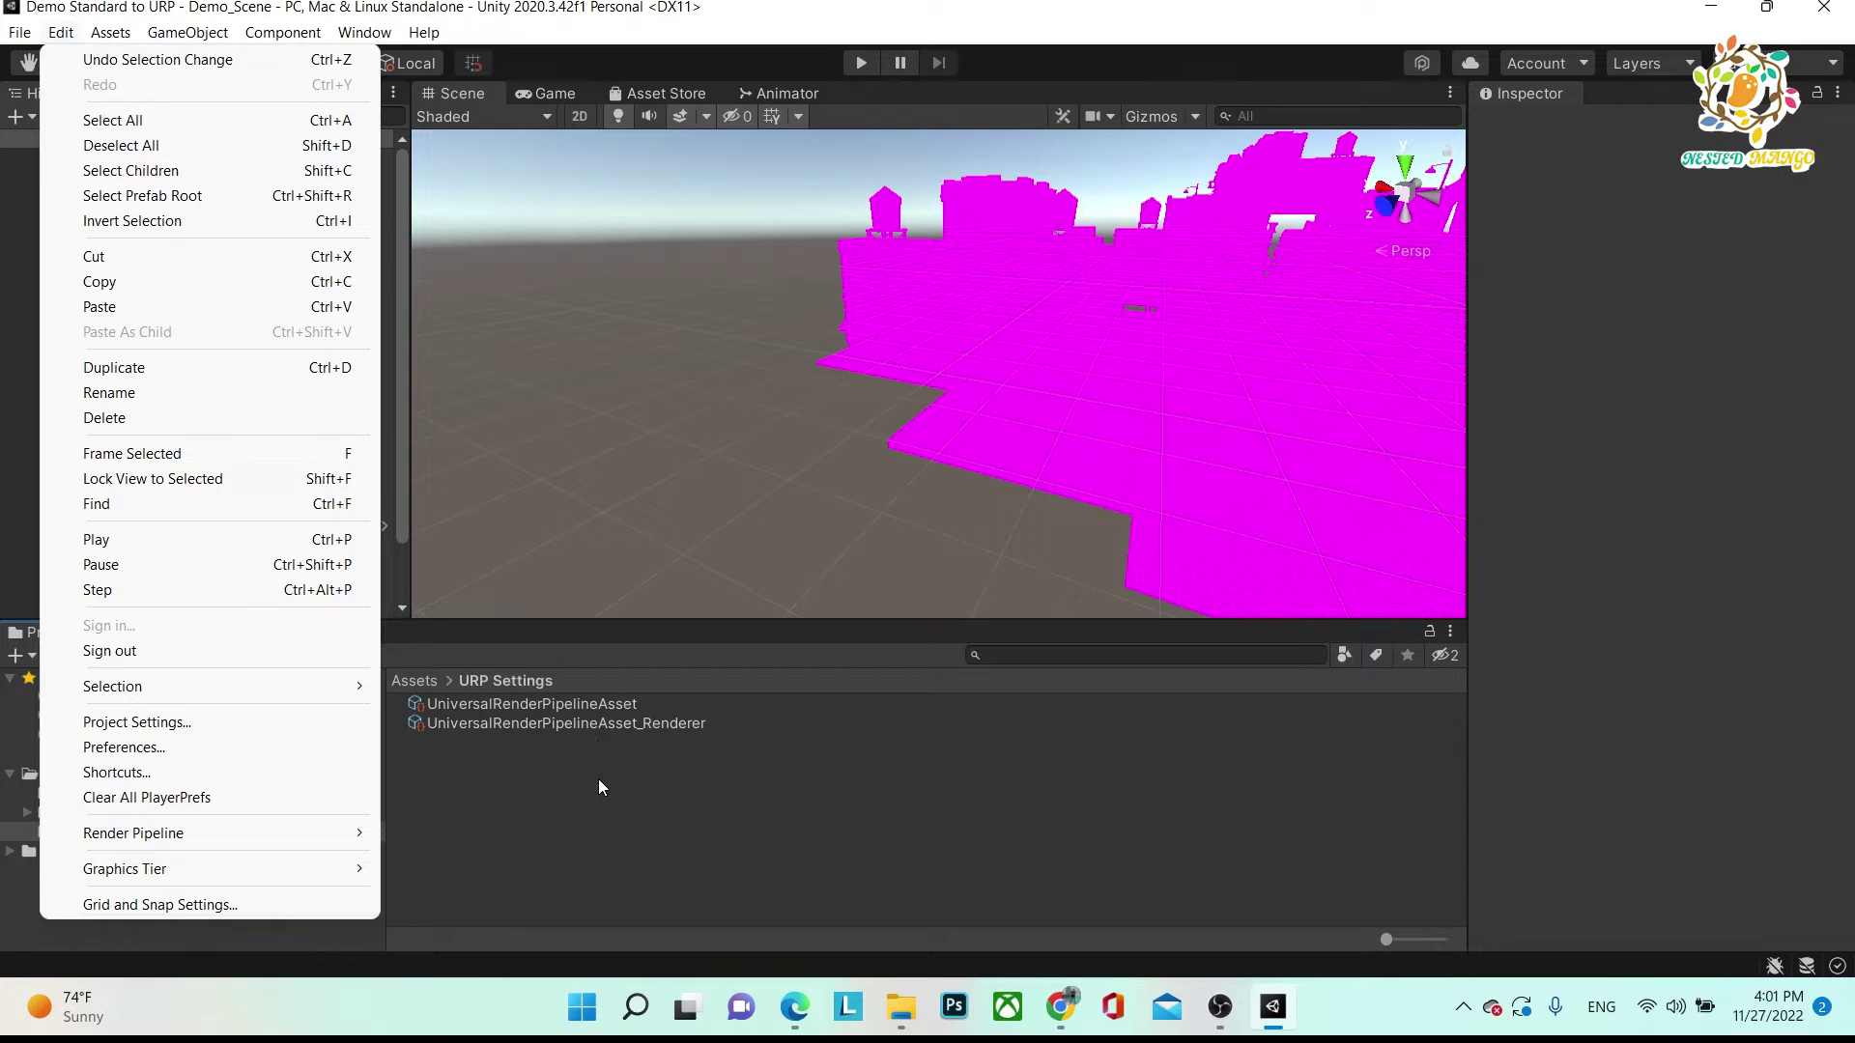
left_click(599, 778)
left_click(63, 32)
mouse_move(133, 832)
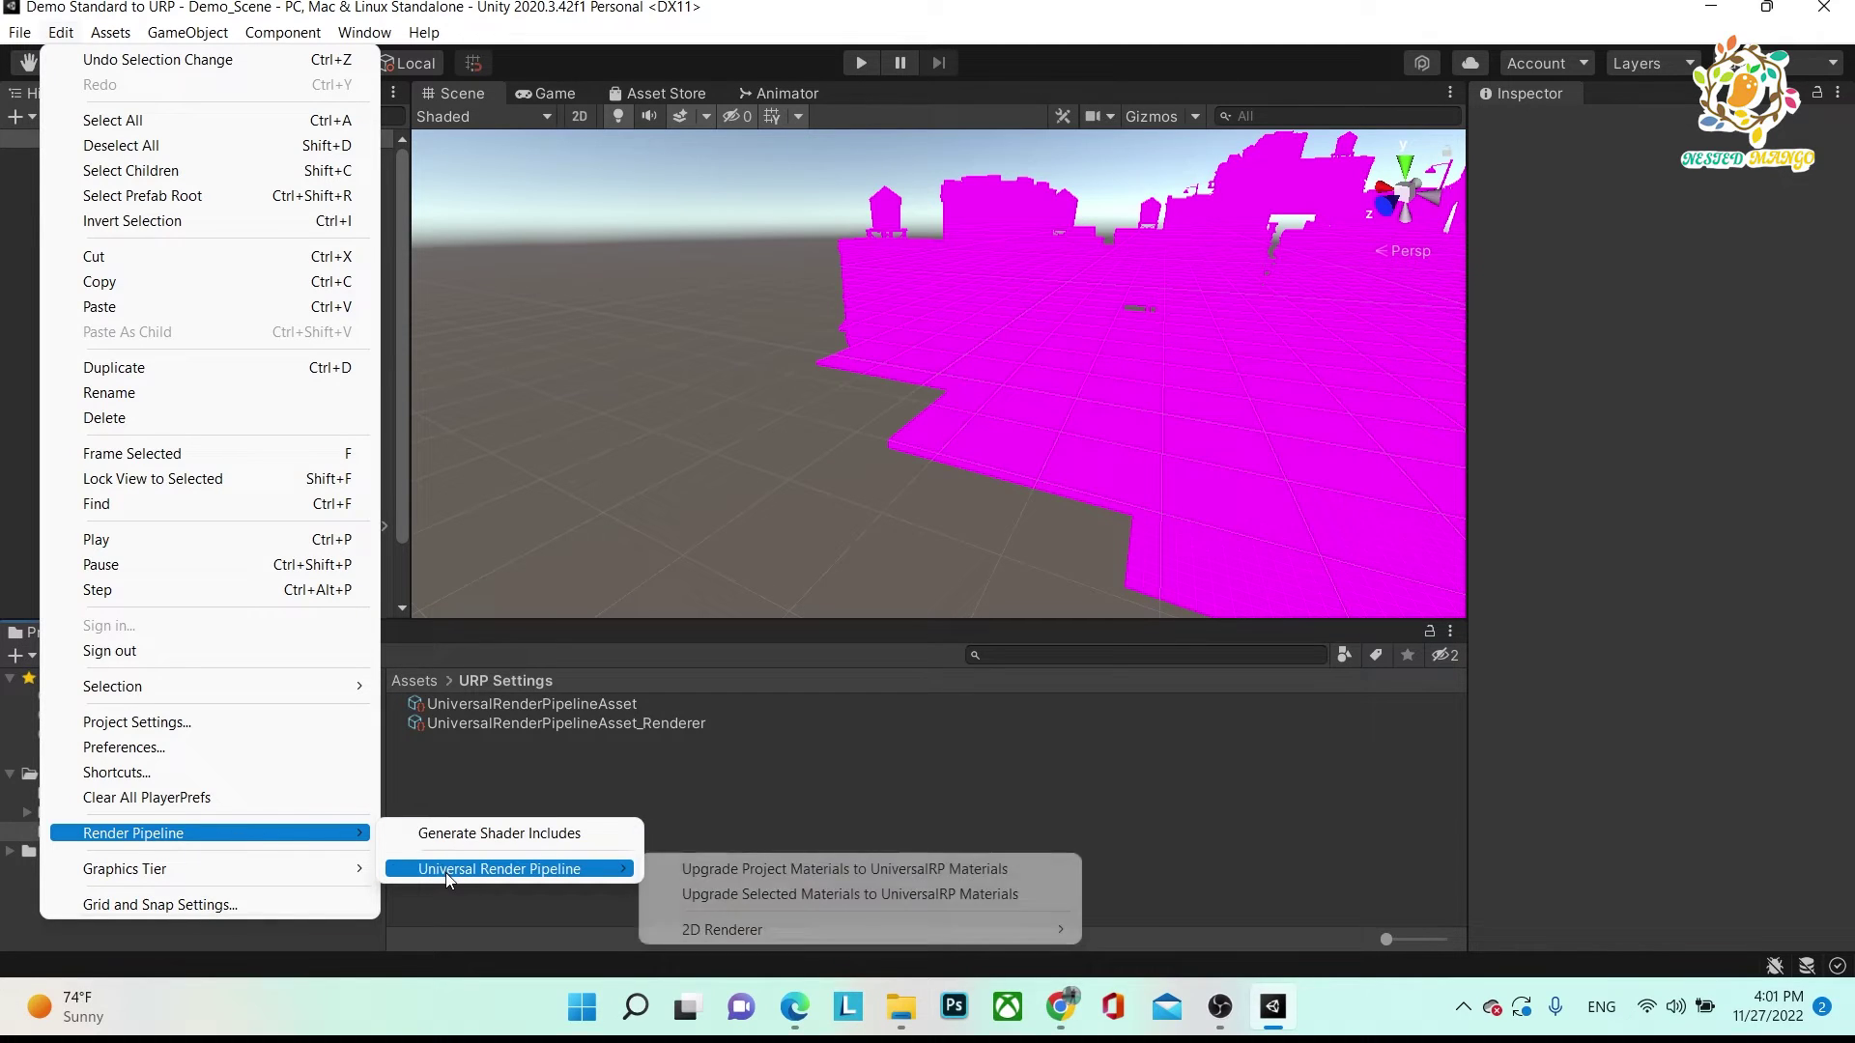
mouse_move(499, 871)
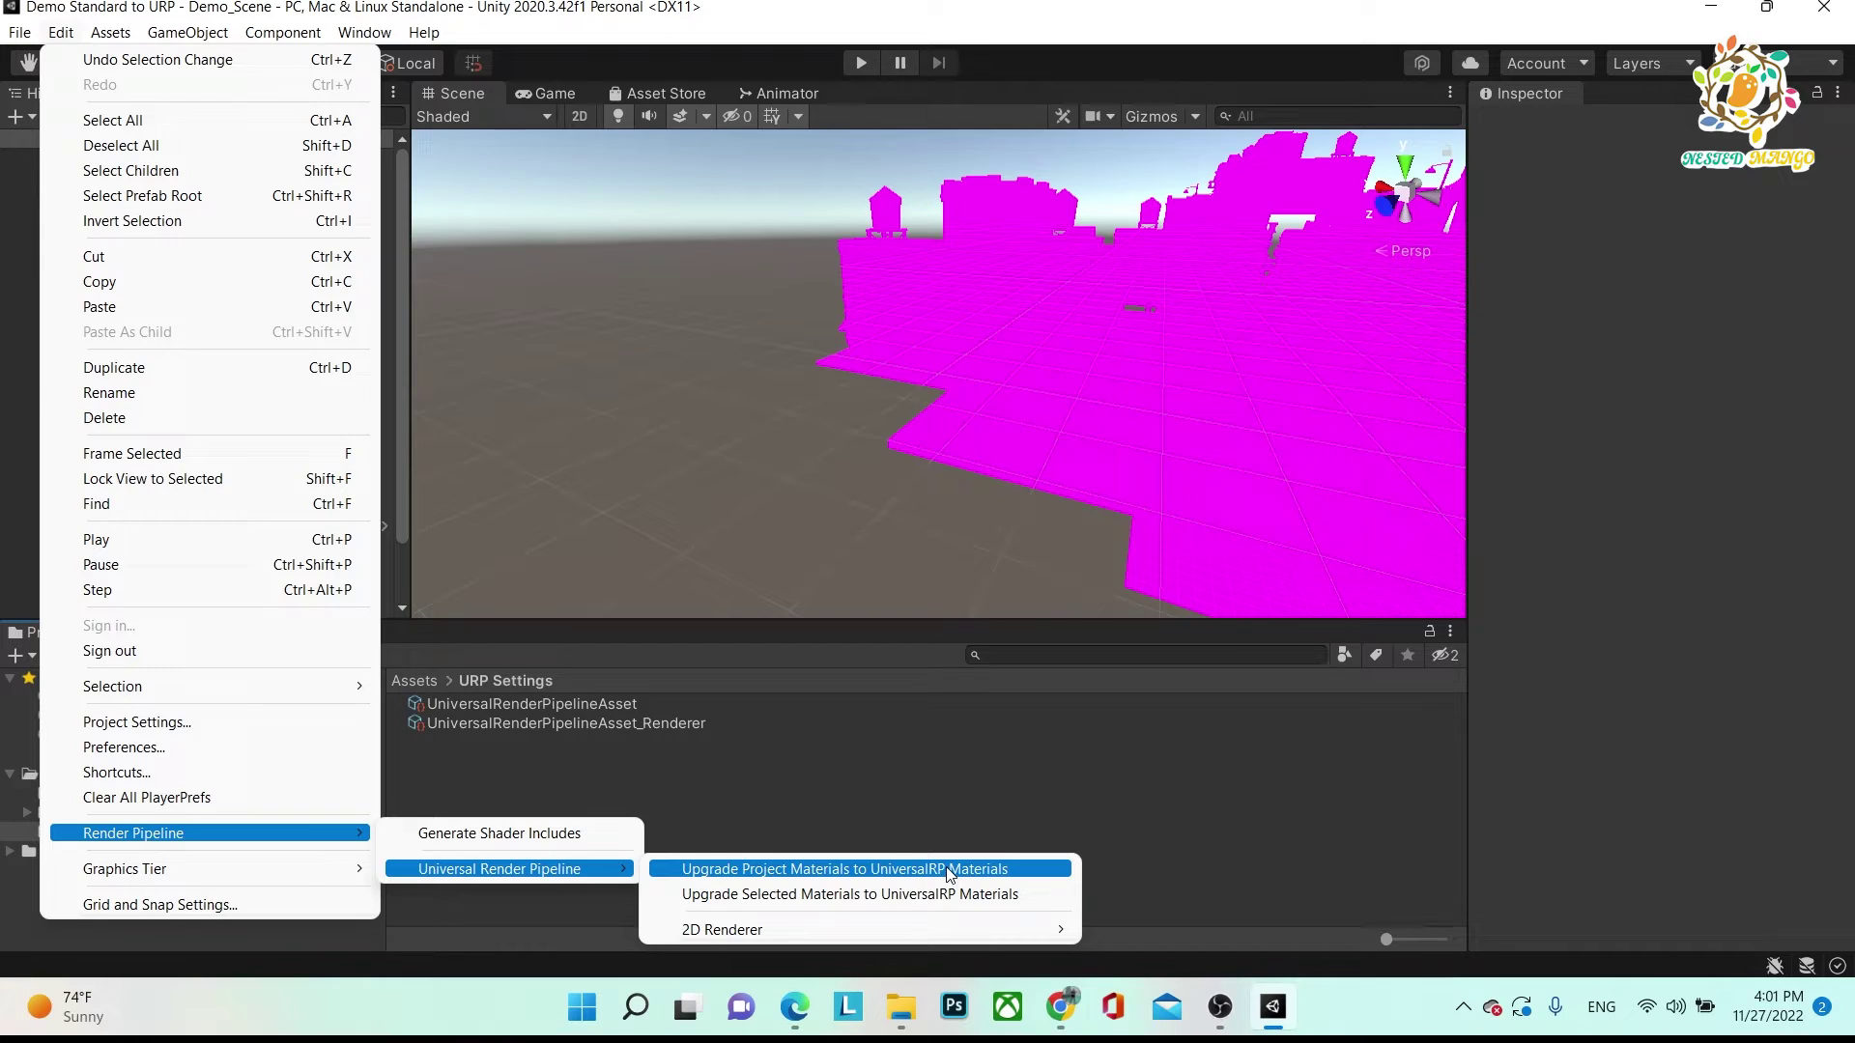
left_click(979, 764)
left_click(105, 813)
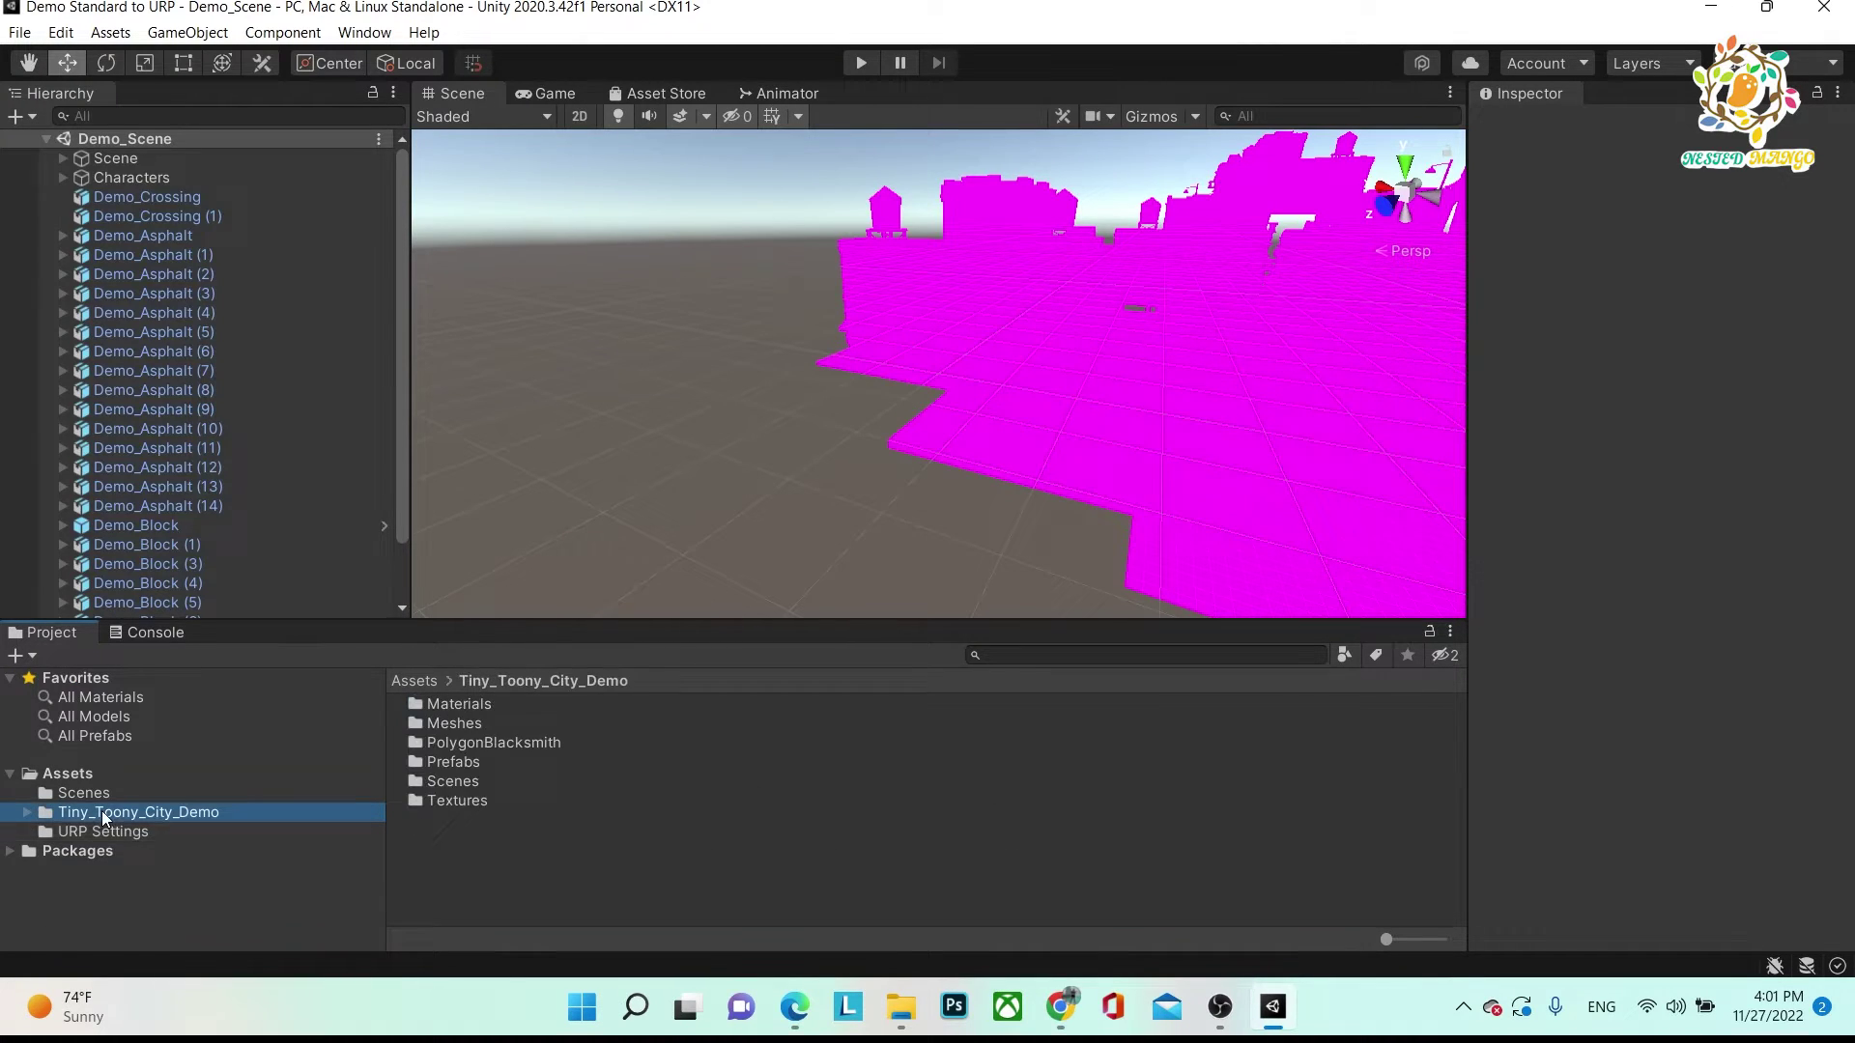
- Select M_Cars in Materials and start Upgrade Project Materials to UniversalRP Materials
double_click(450, 709)
left_click(451, 706)
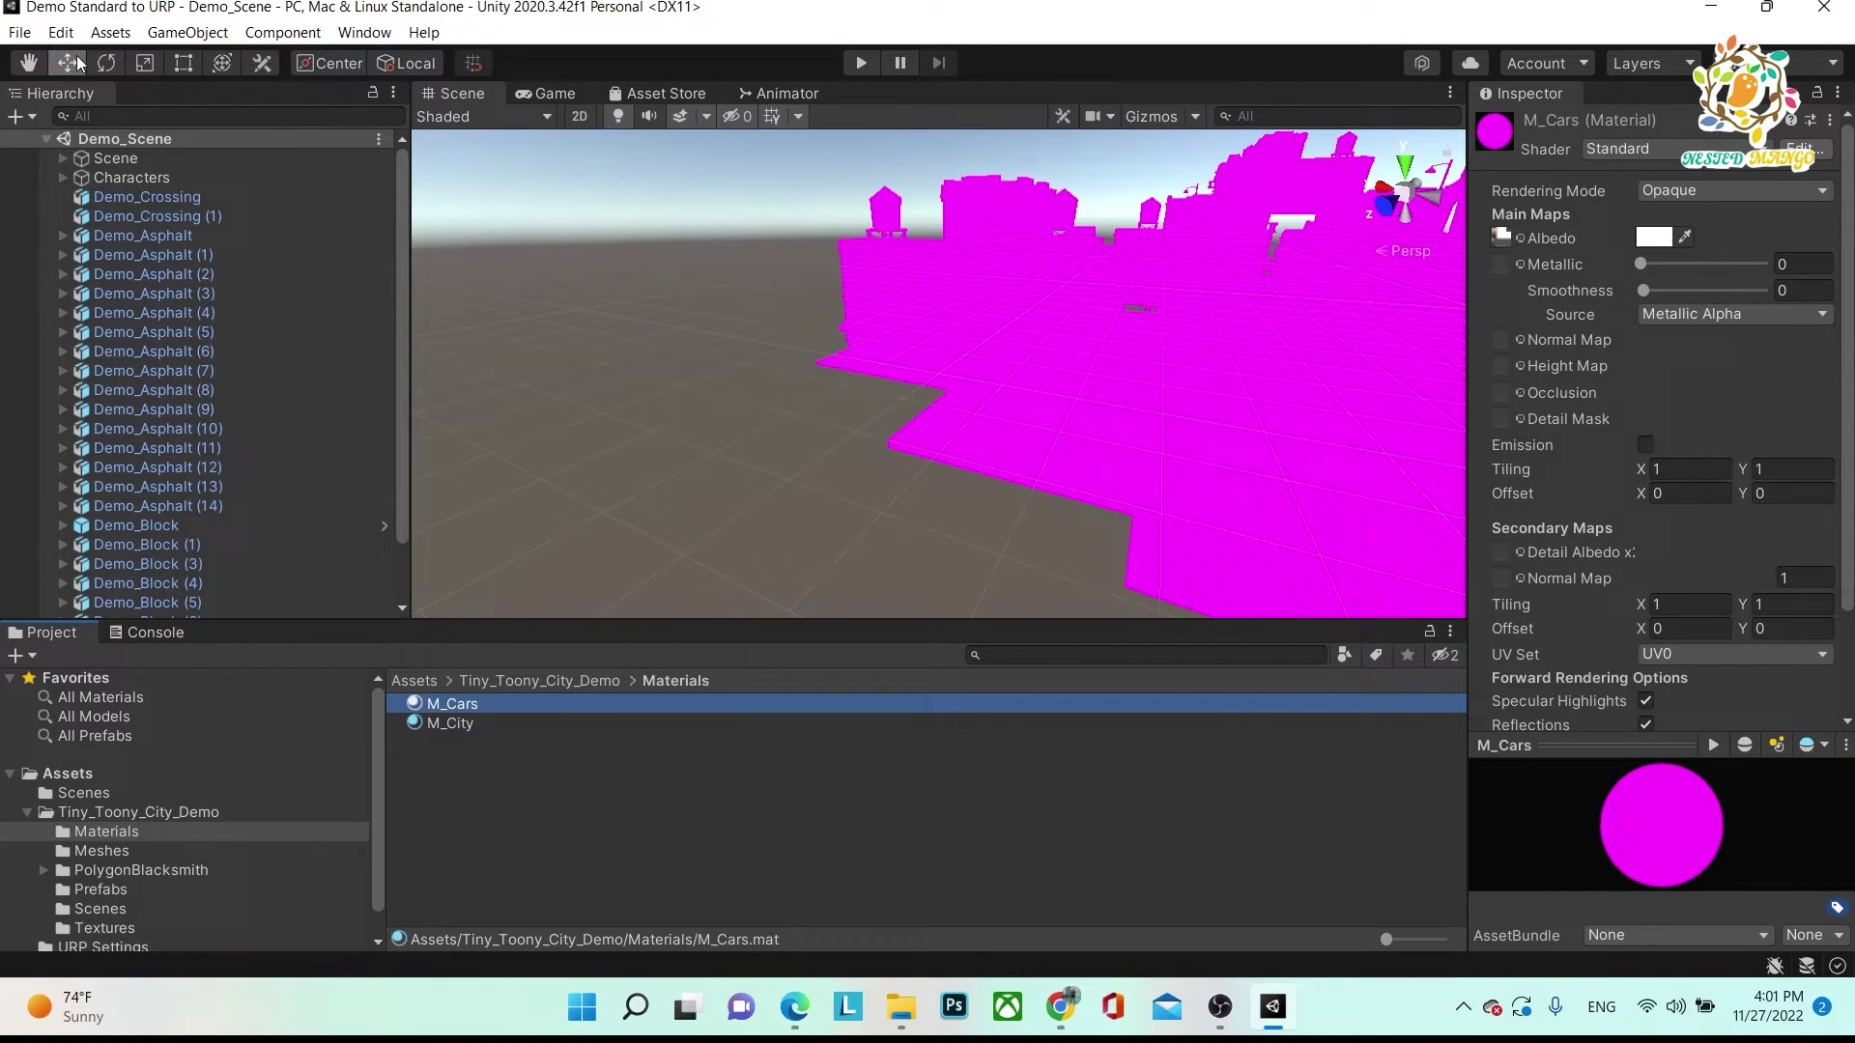
left_click(59, 32)
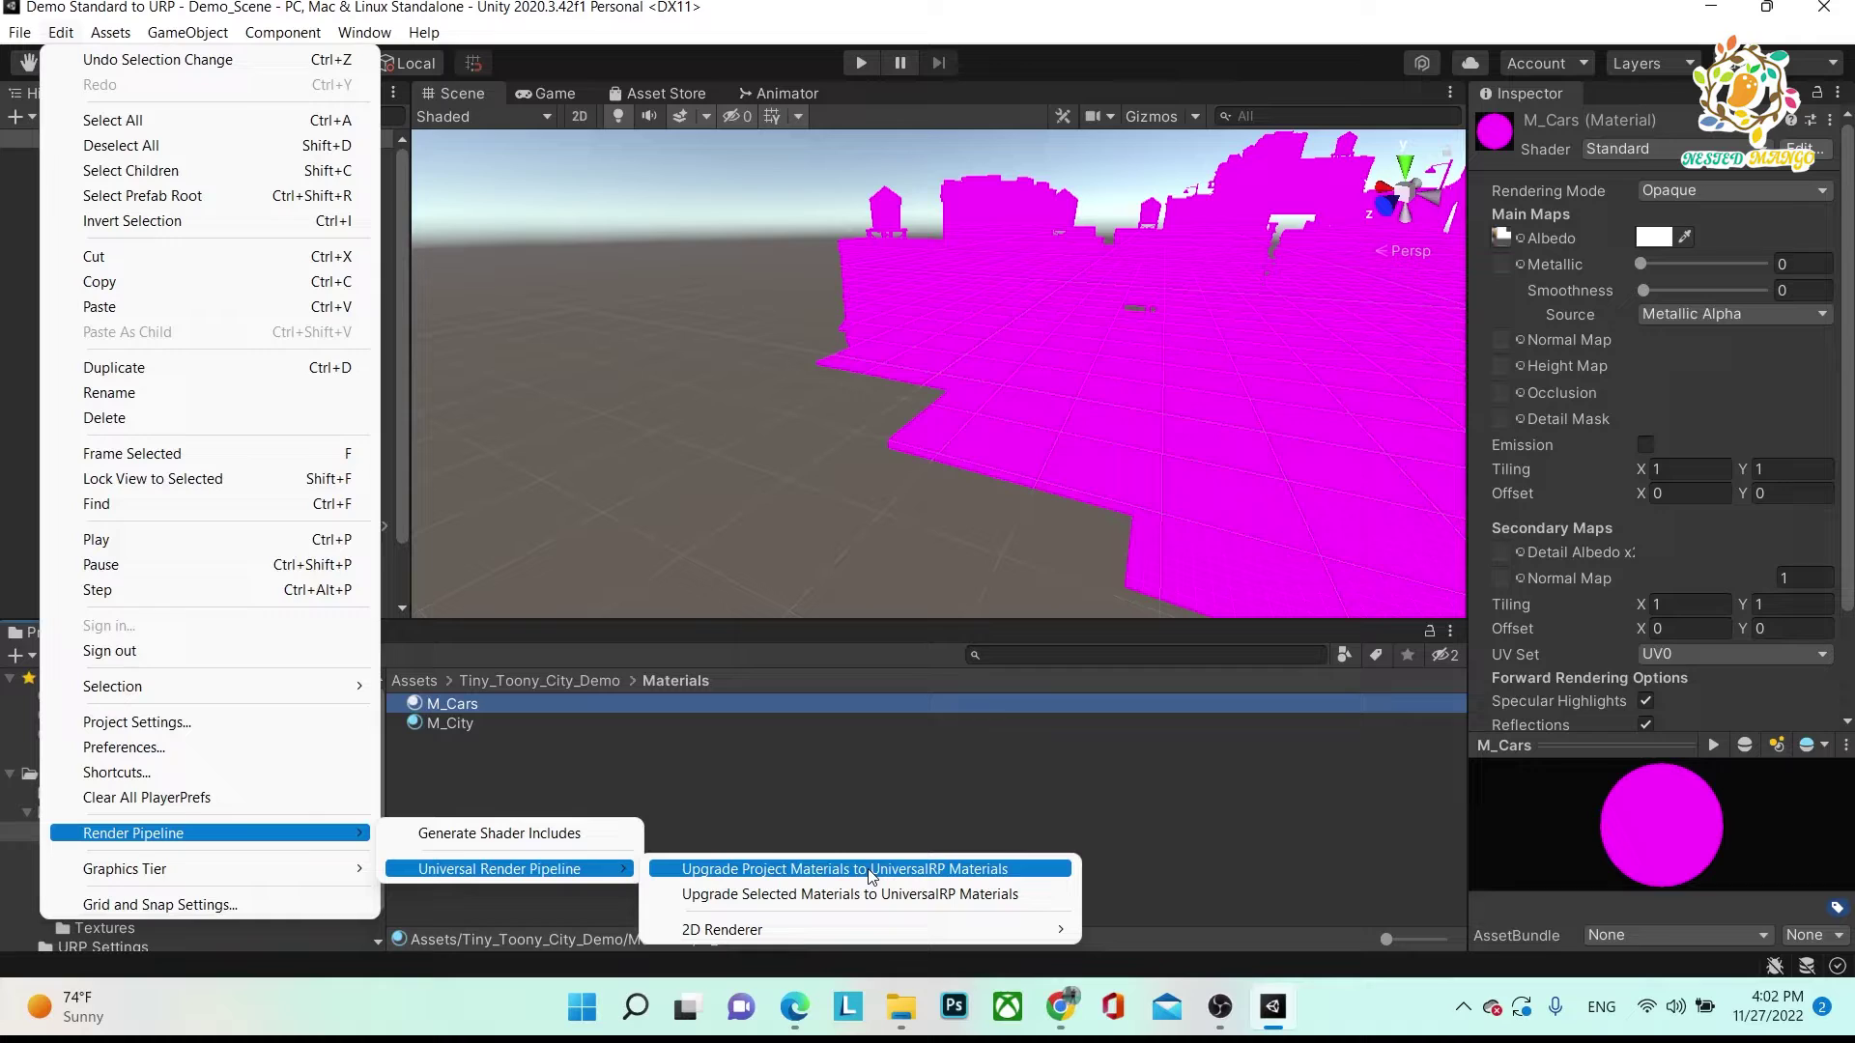
- Proceed with the Material Upgrader overwrite and inspect the now-textured city blocks
left_click(870, 870)
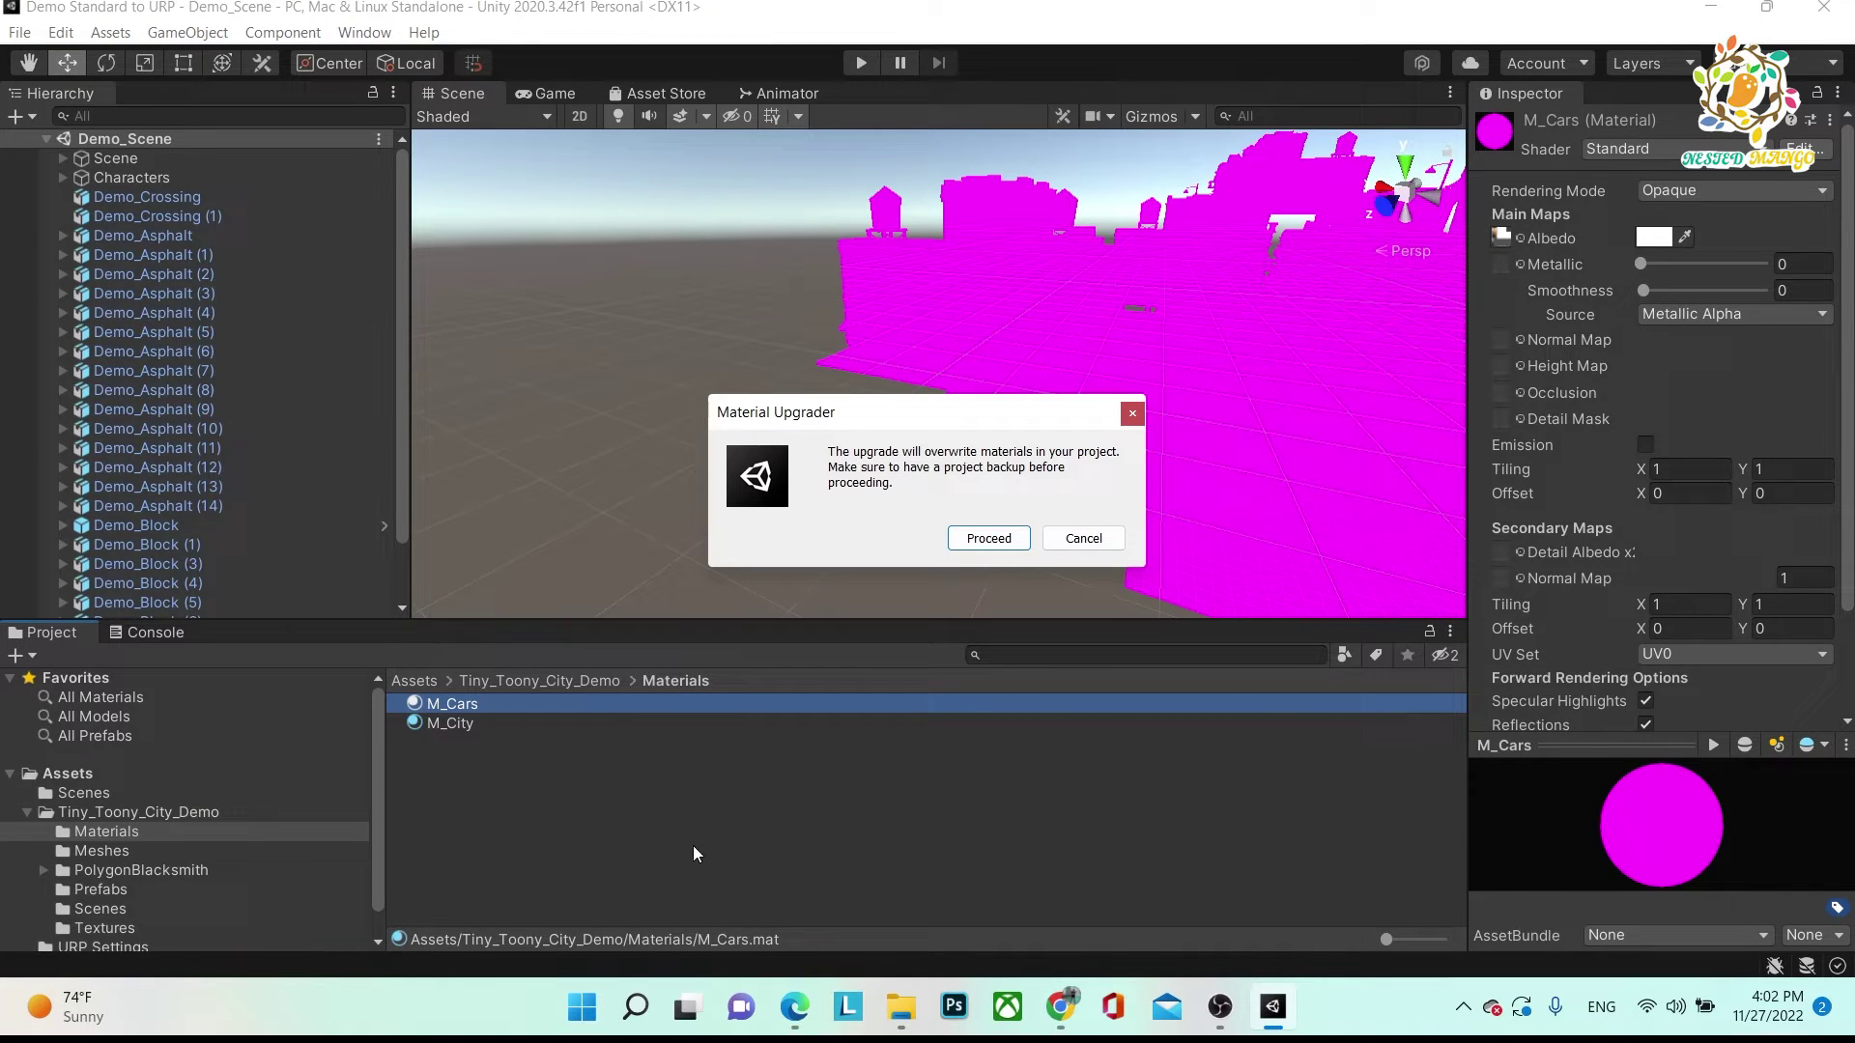
left_click(993, 538)
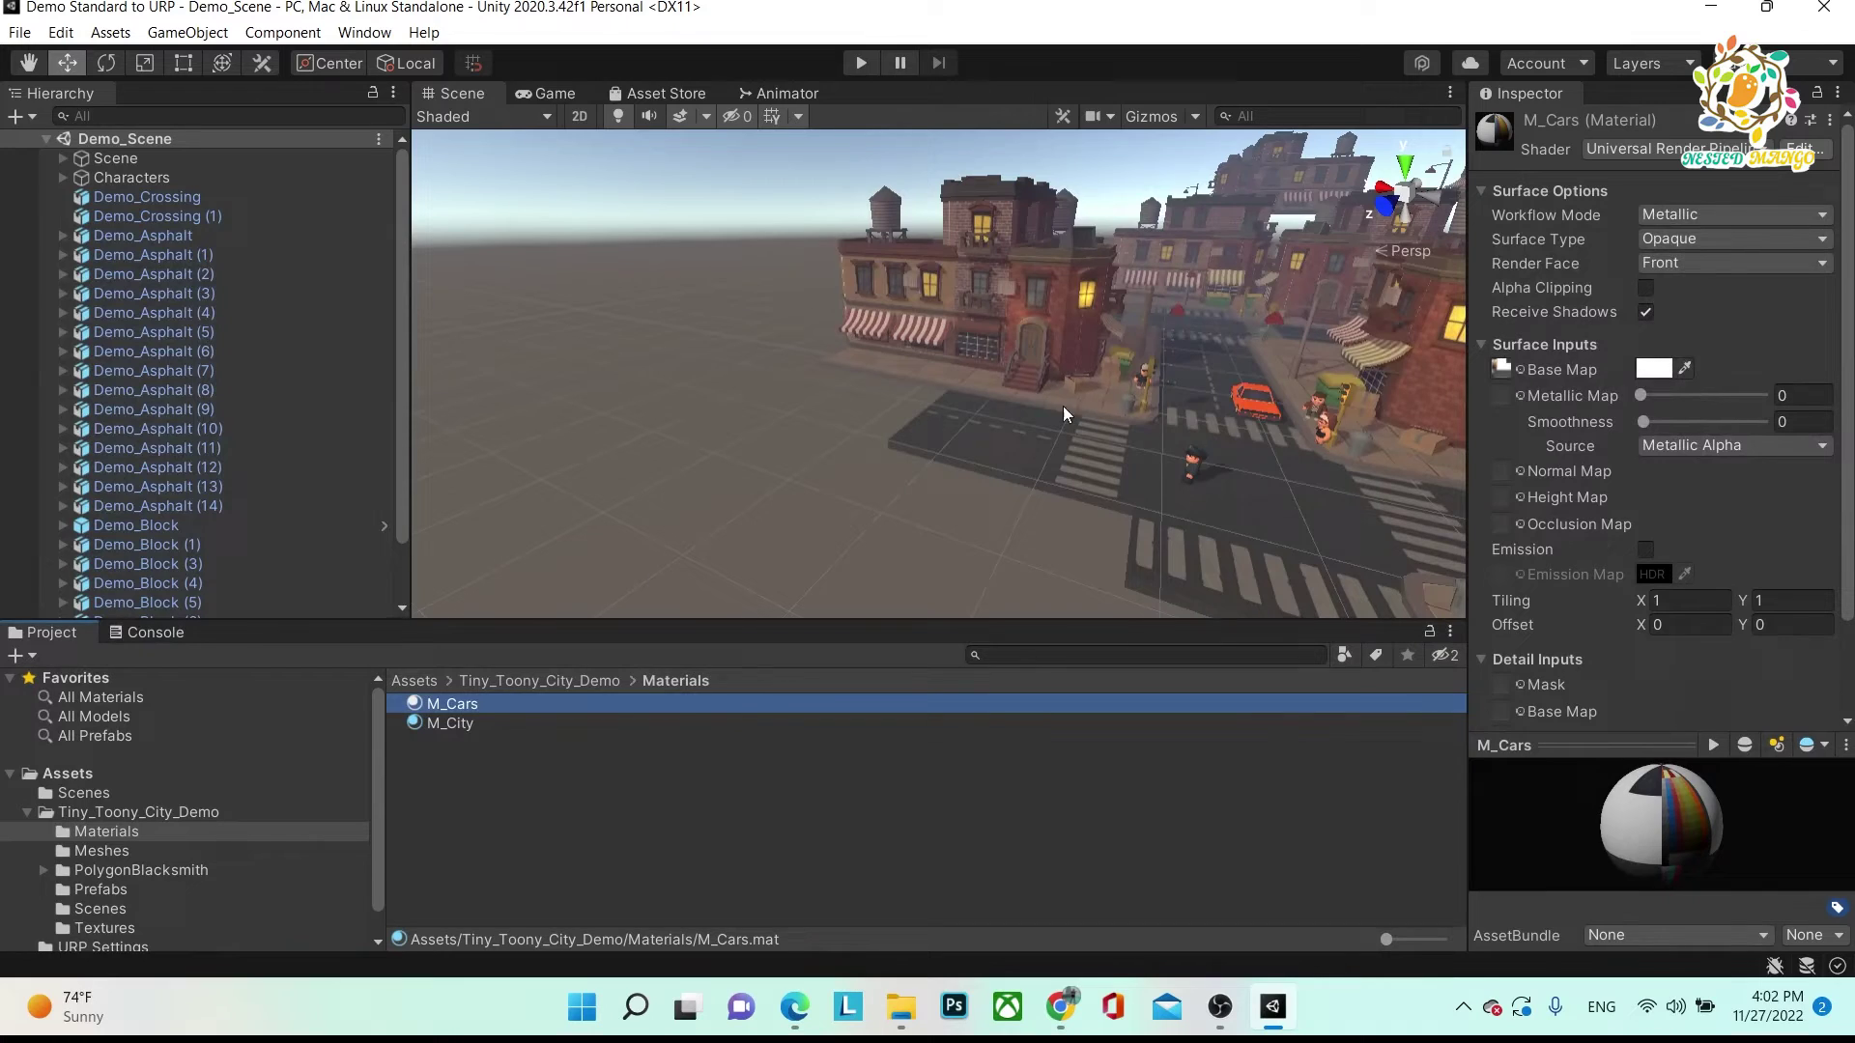
left_click_drag(1063, 406, 1017, 431, "alt")
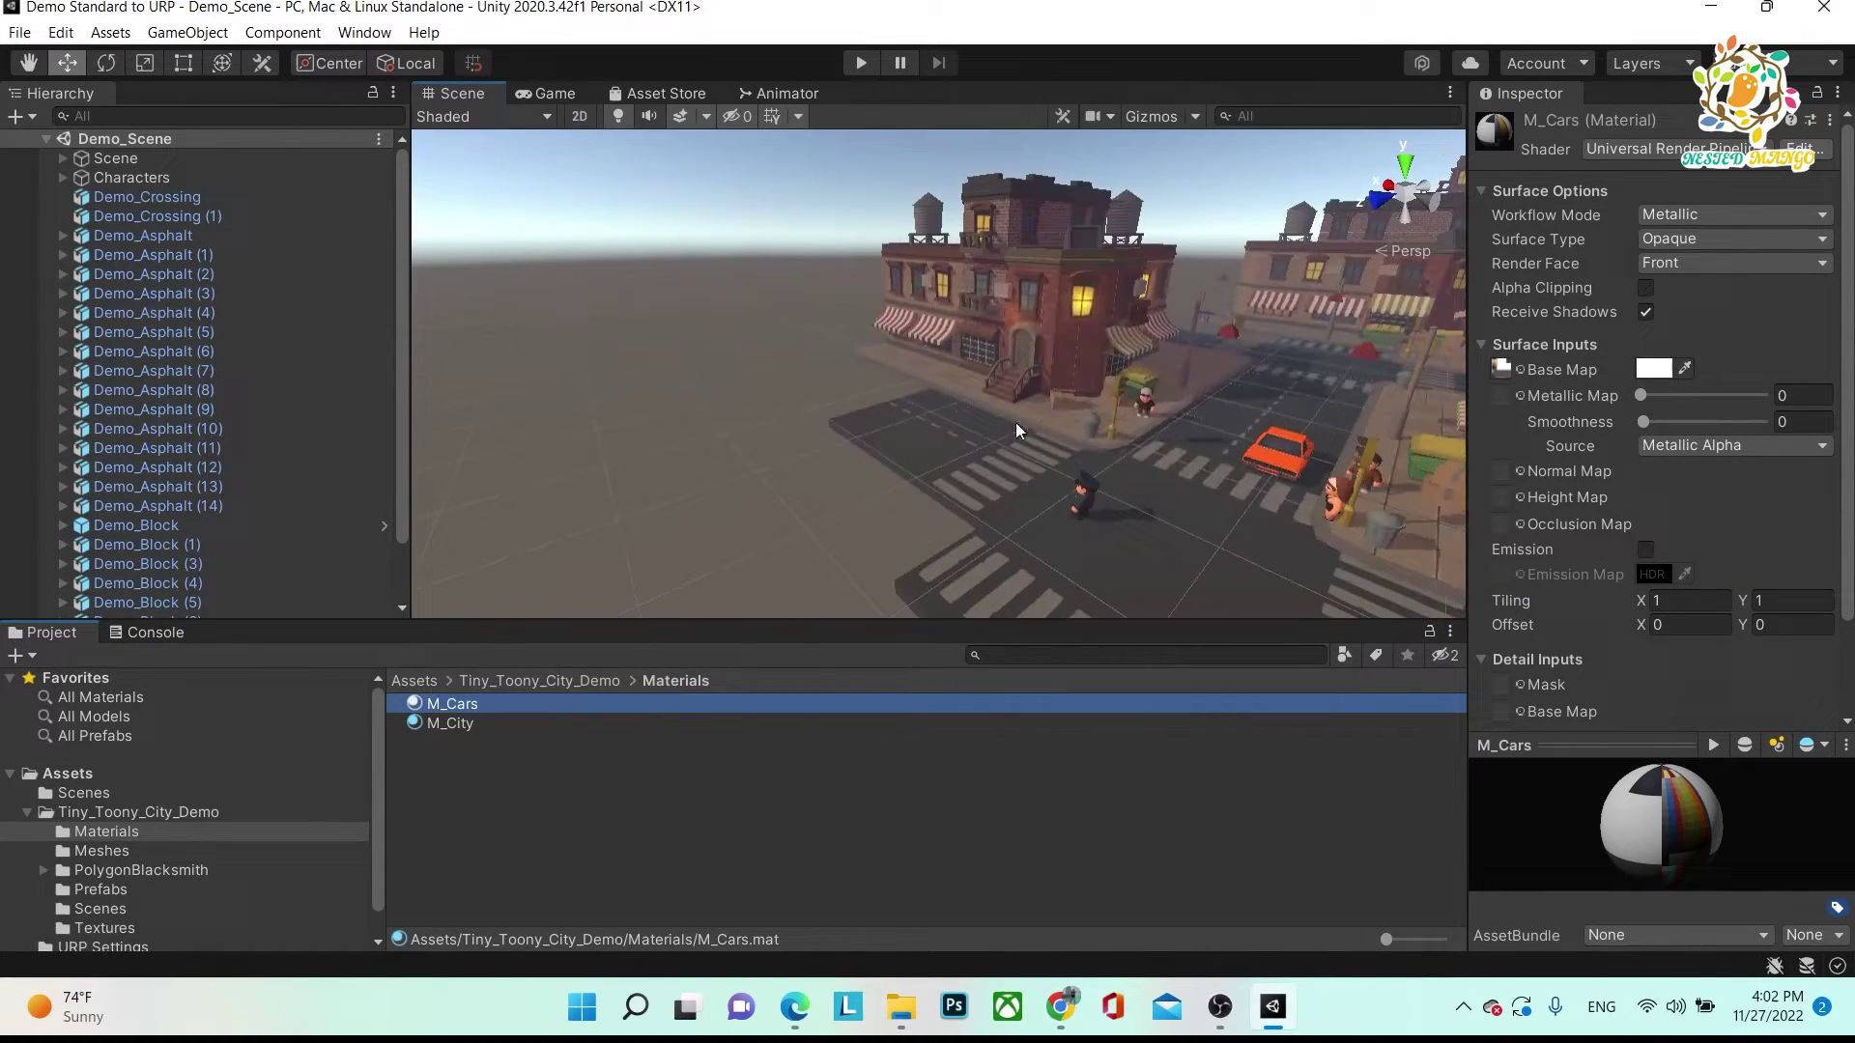
mouse_move(1016, 430)
right_mouse_down()
mouse_move(996, 412)
mouse_move(1010, 439)
right_mouse_up()
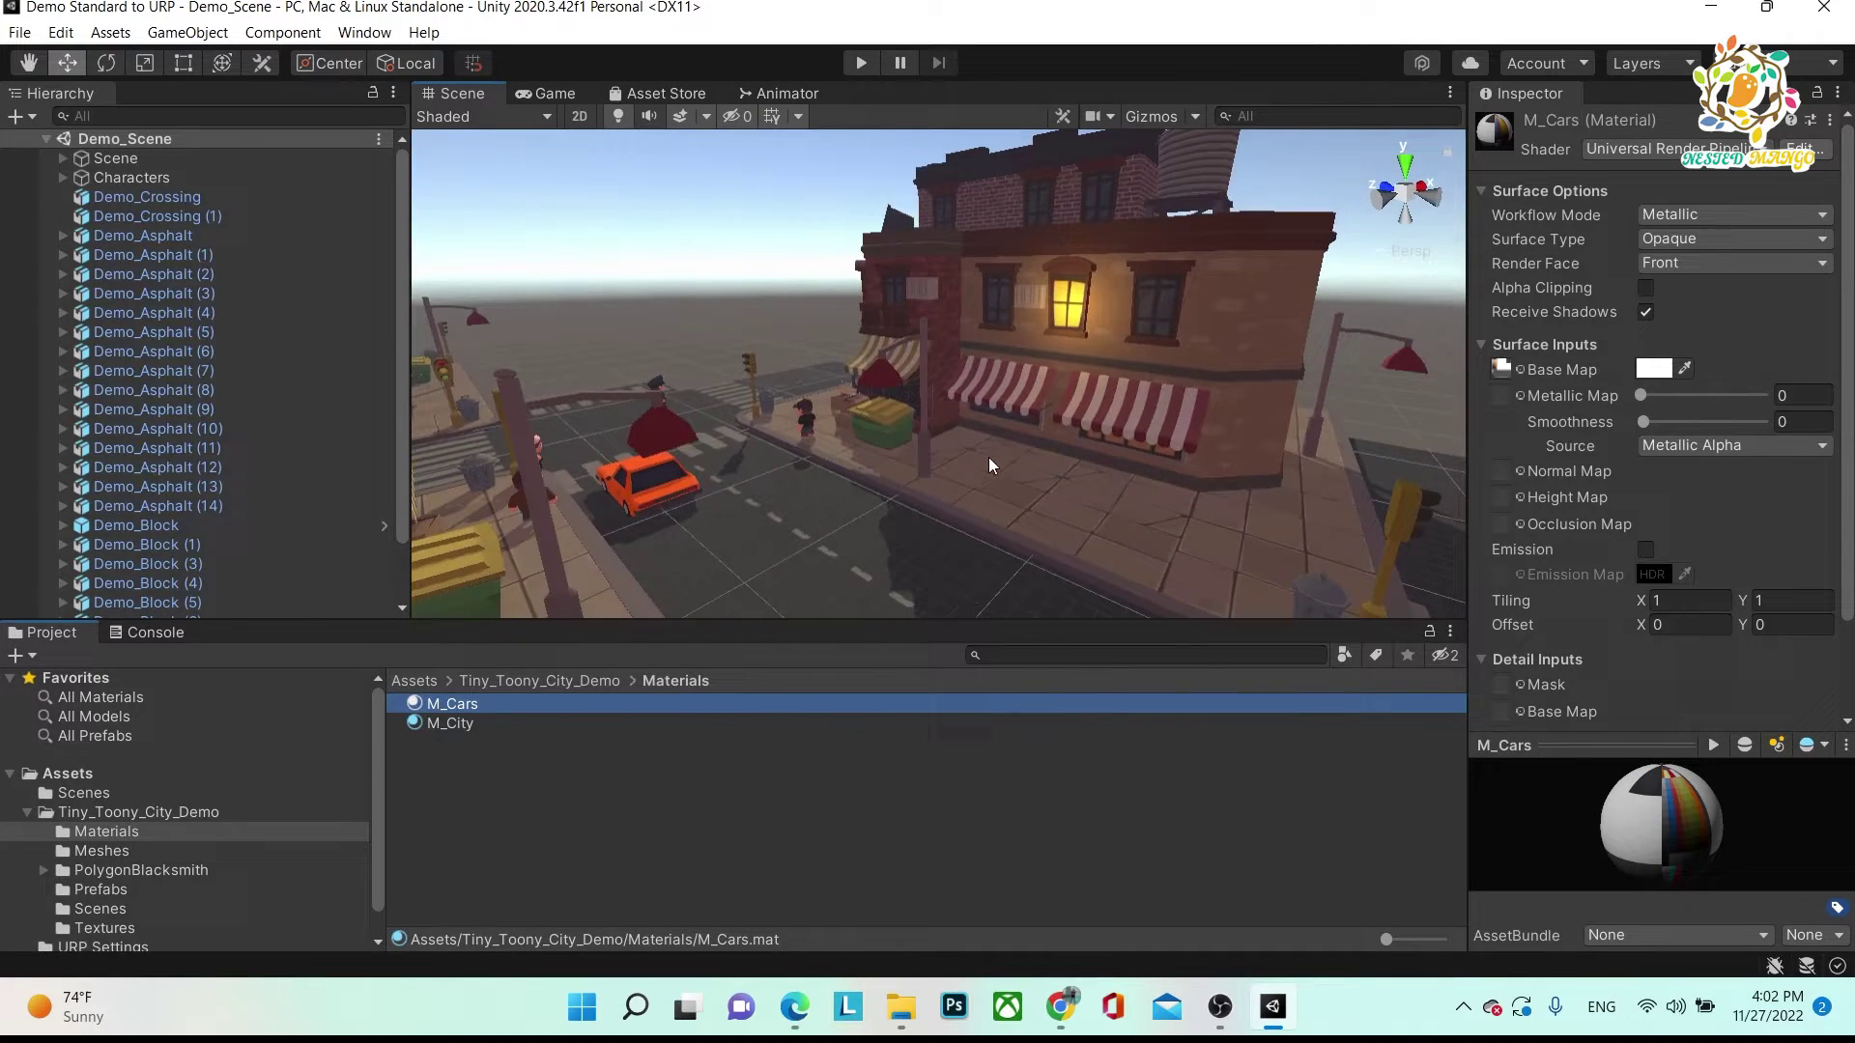
left_click(61, 32)
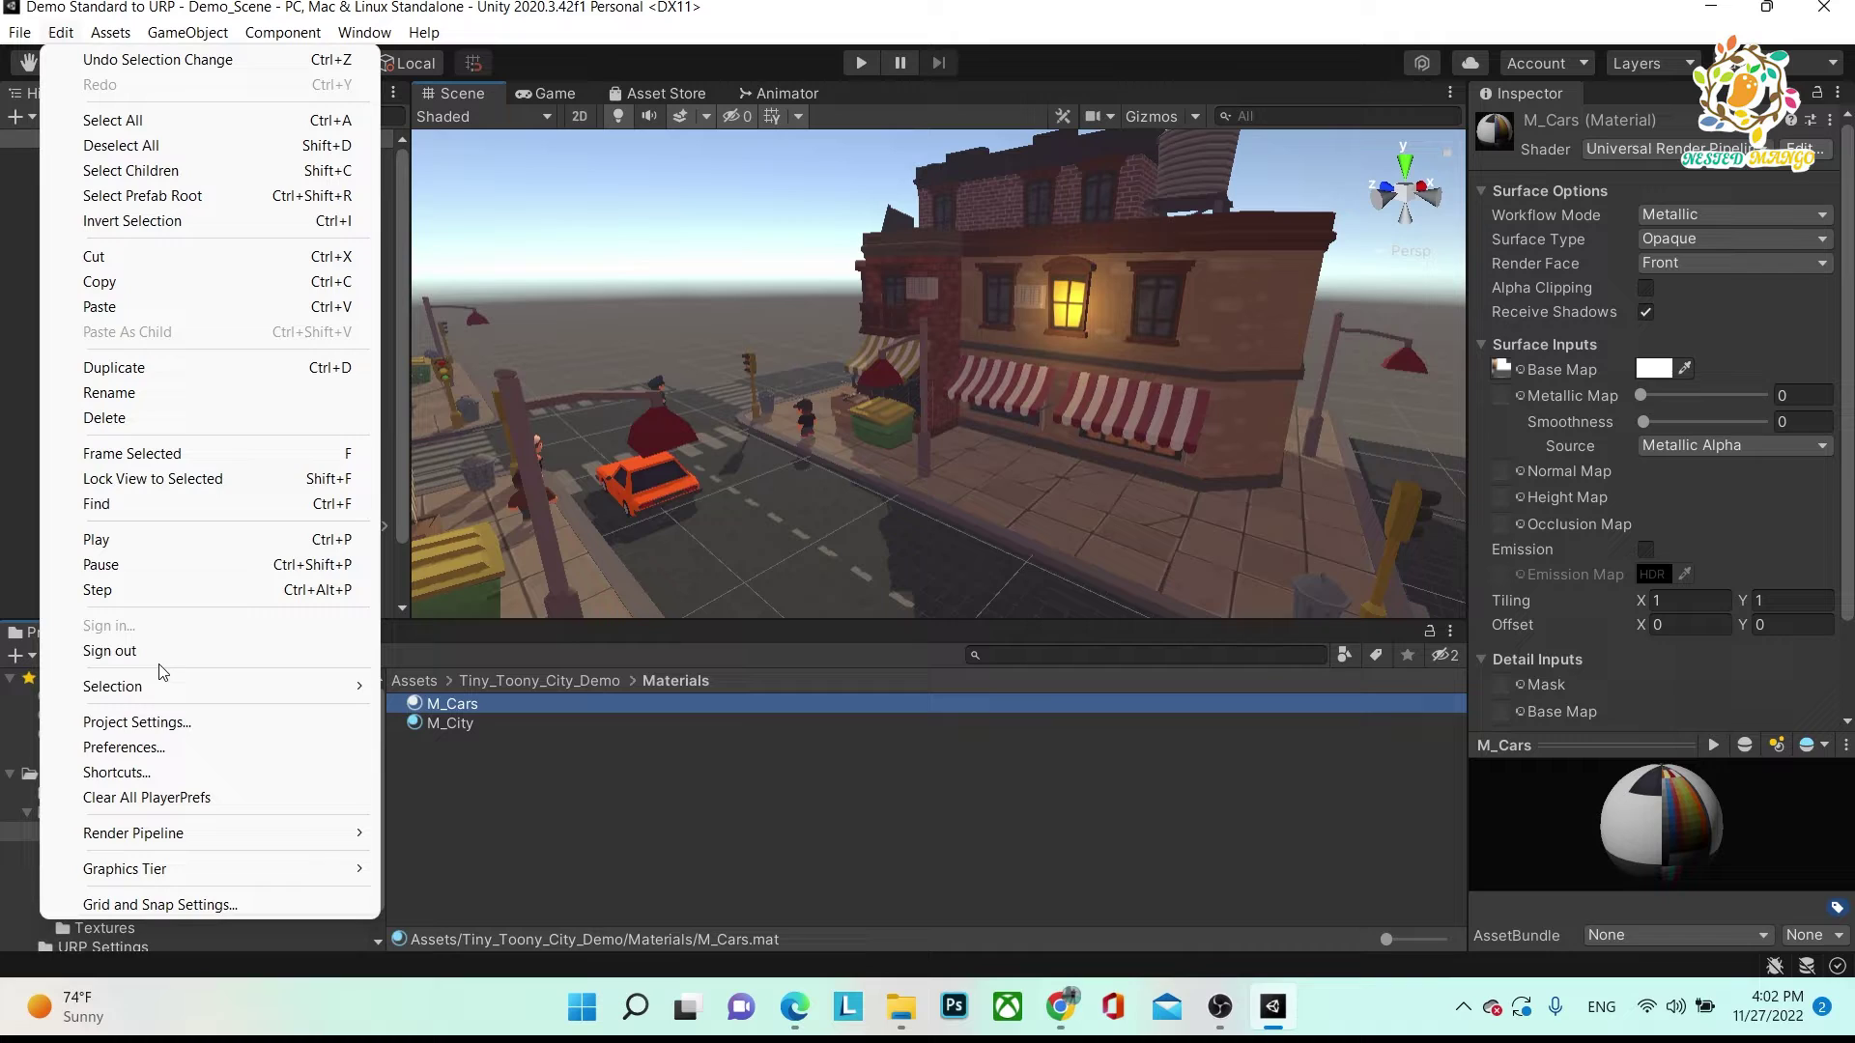
- Review Graphics settings, confirming UniversalRenderPipelineAsset is the active render pipeline
left_click(152, 721)
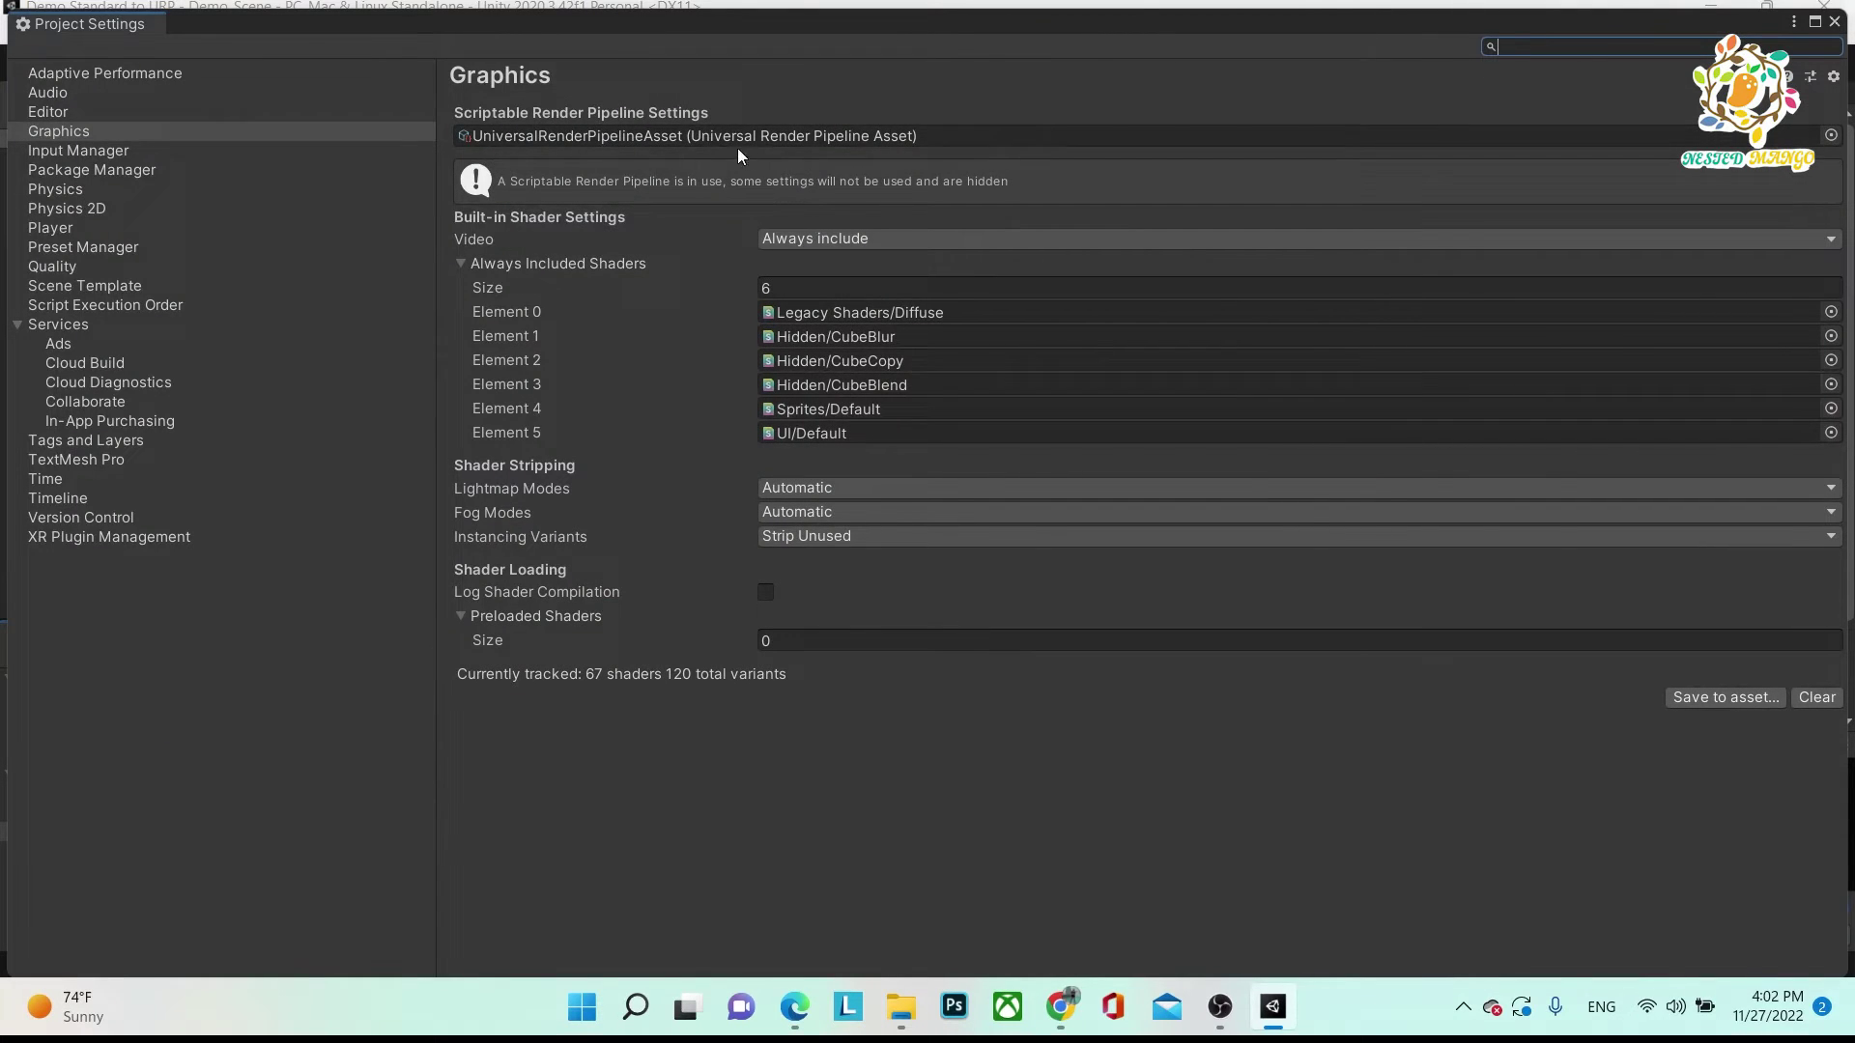
left_click(1839, 24)
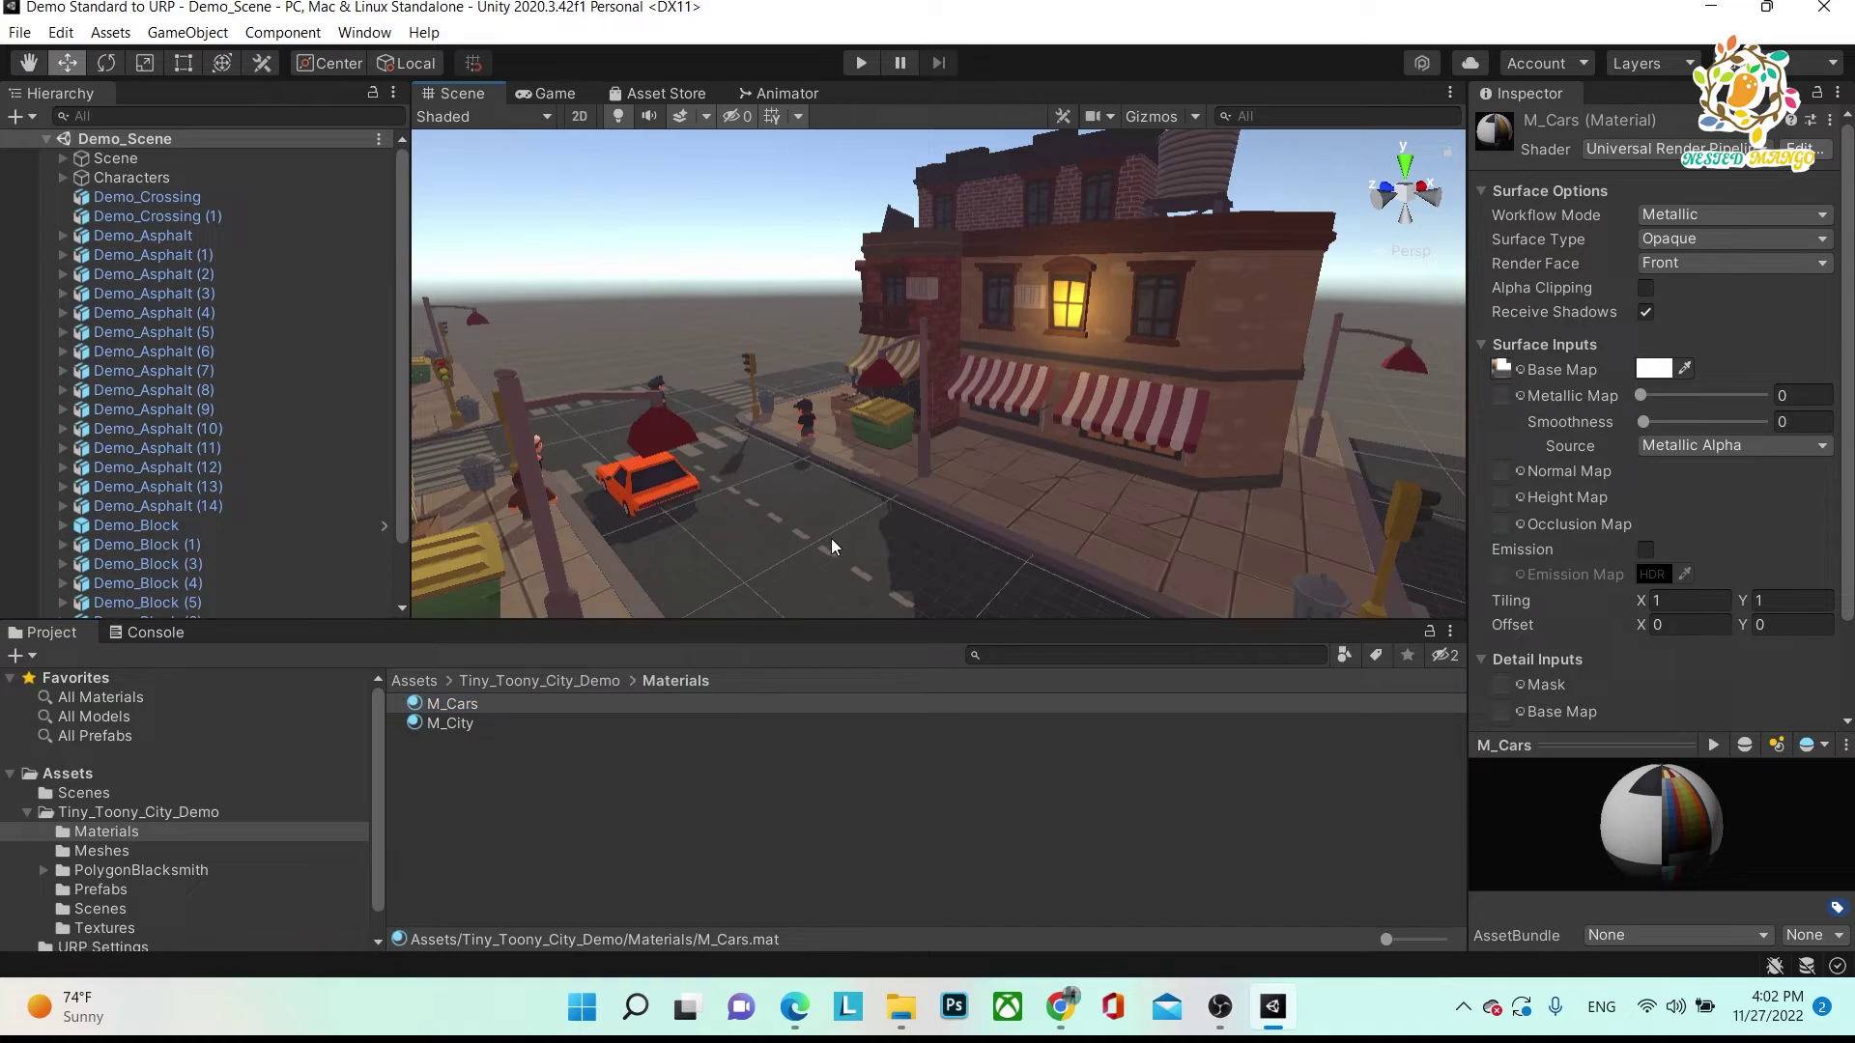
- Select the AirConditioning_B1 part under Demo_Block (3) in the Hierarchy
left_click(87, 204)
left_click(1074, 300)
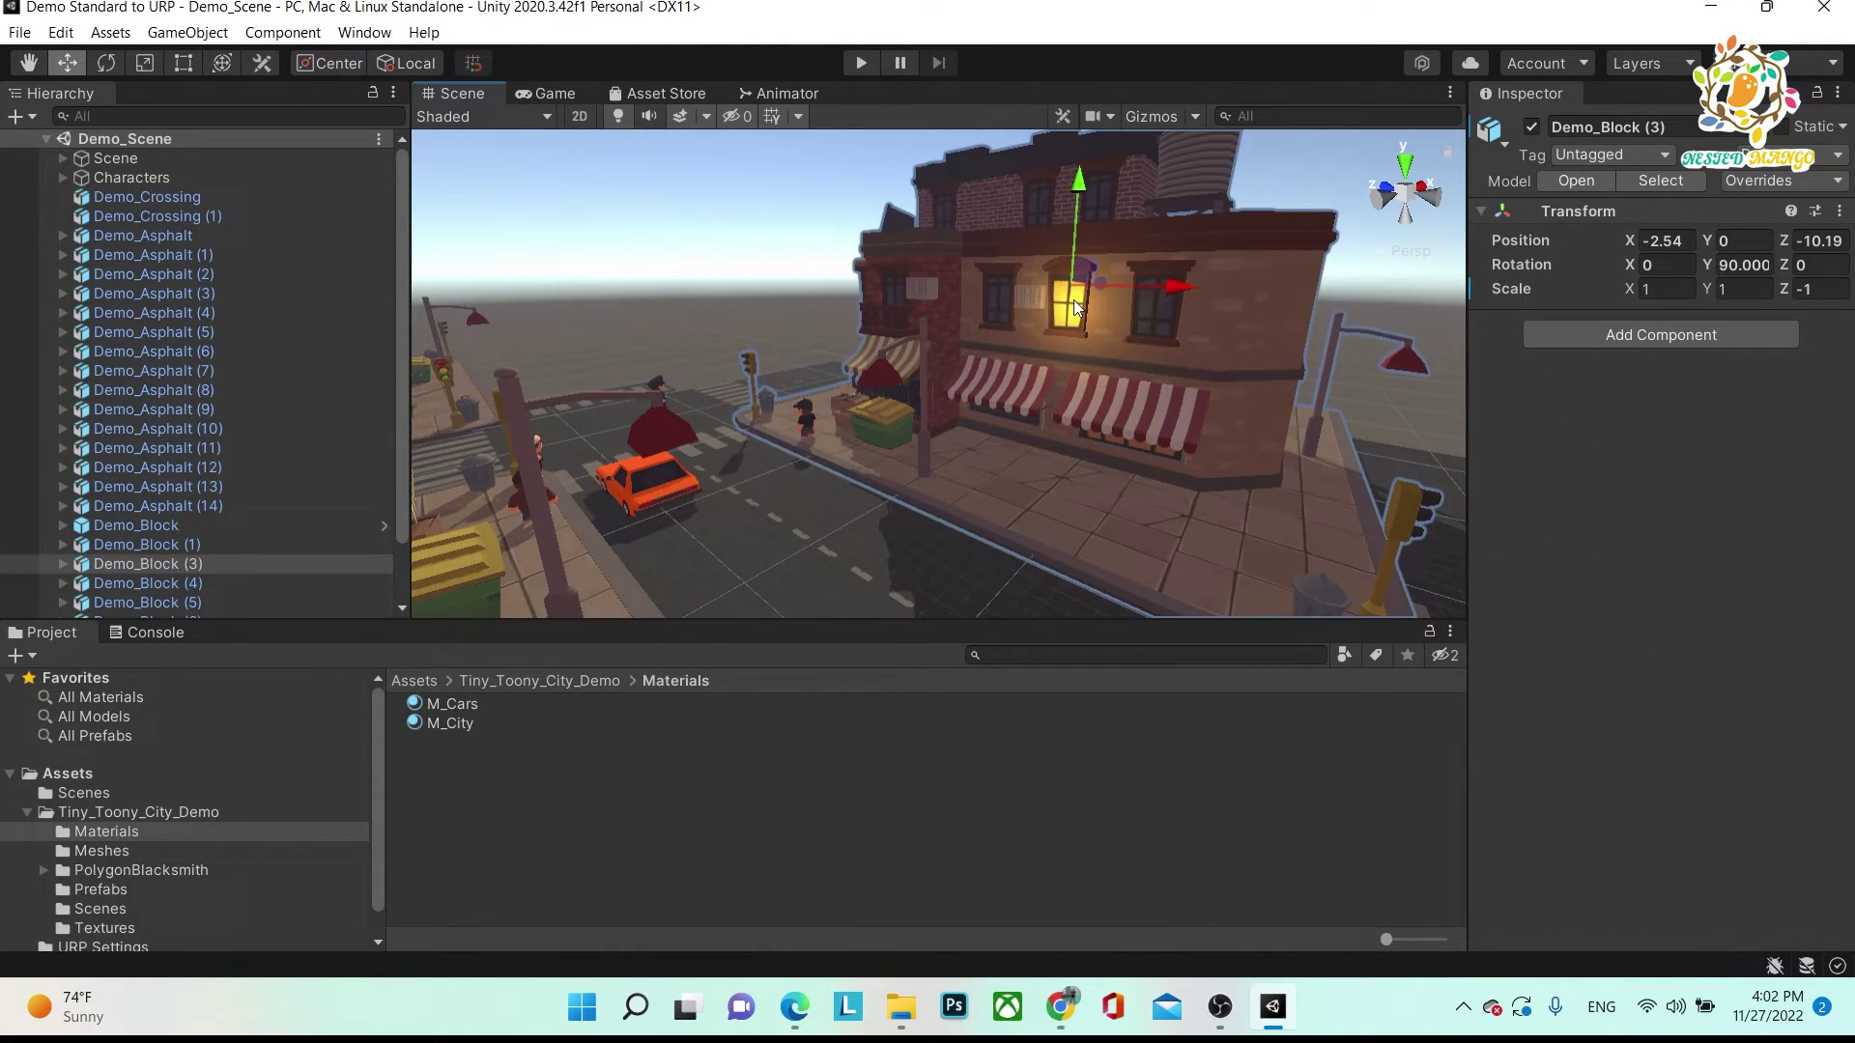
left_click(65, 562)
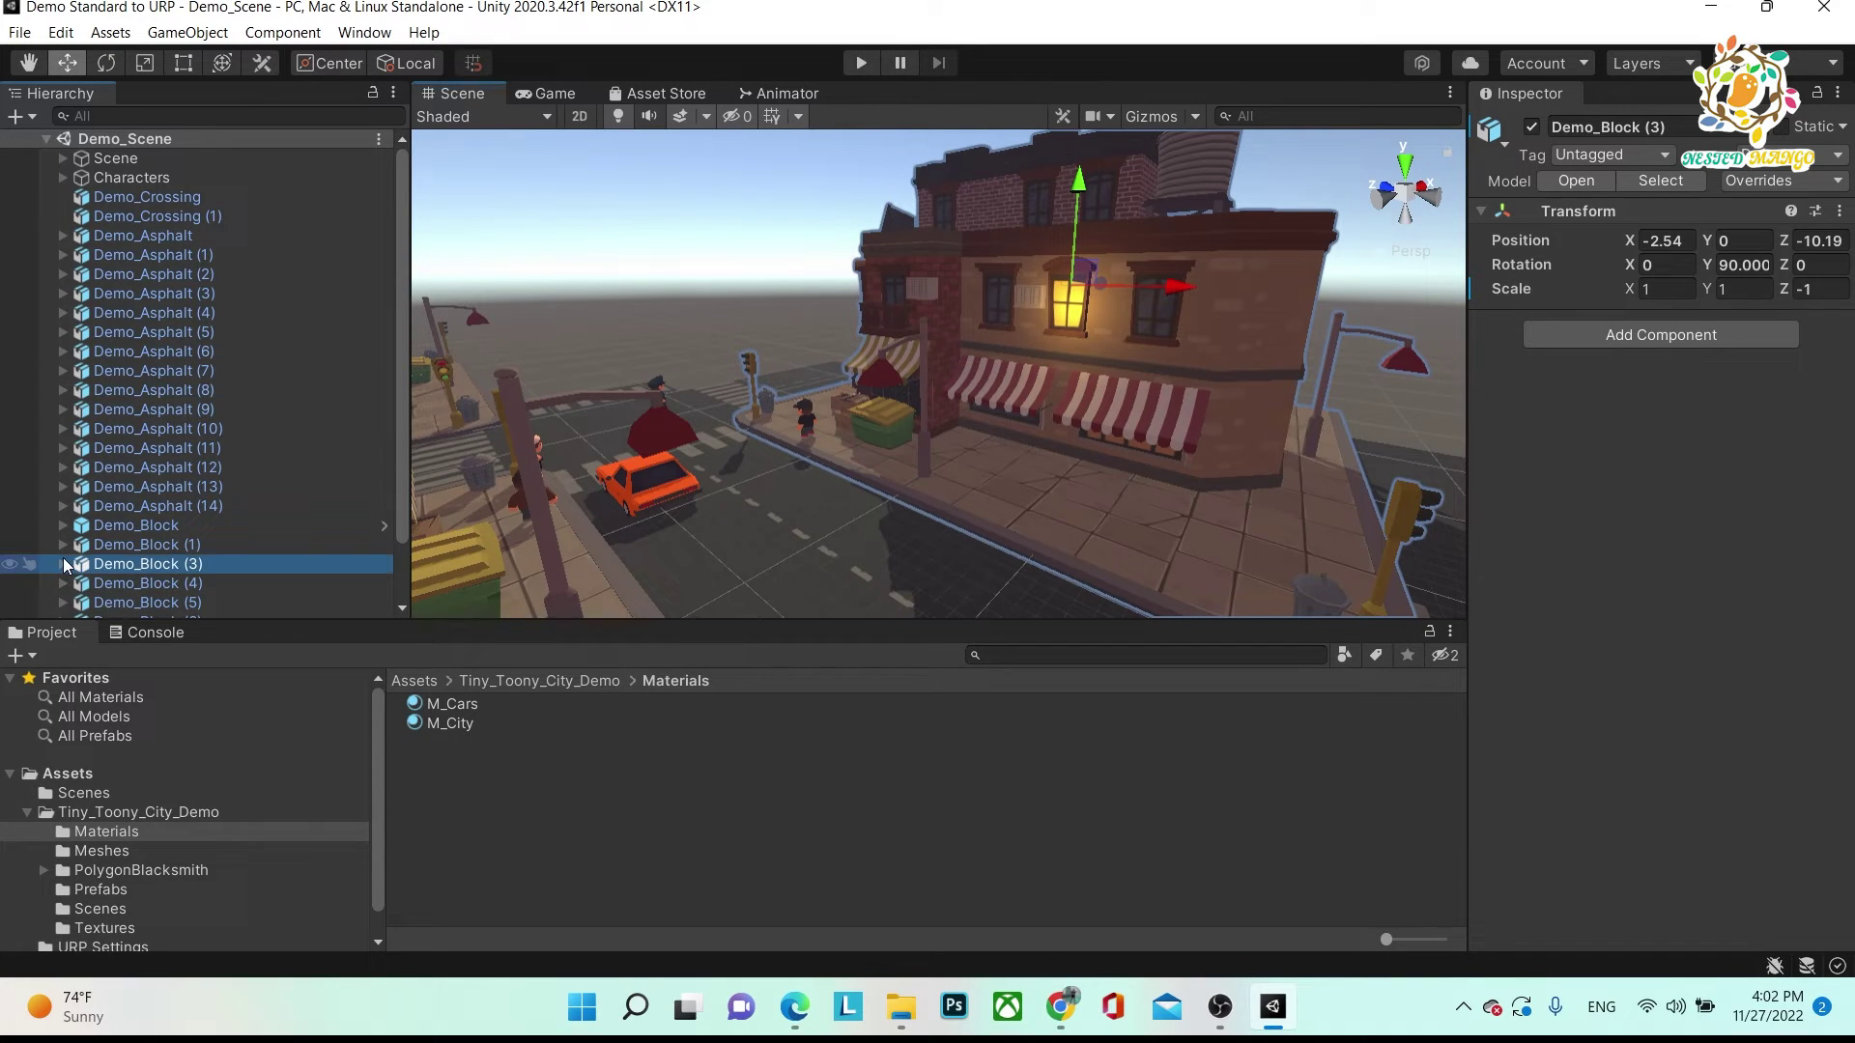
left_click(162, 597)
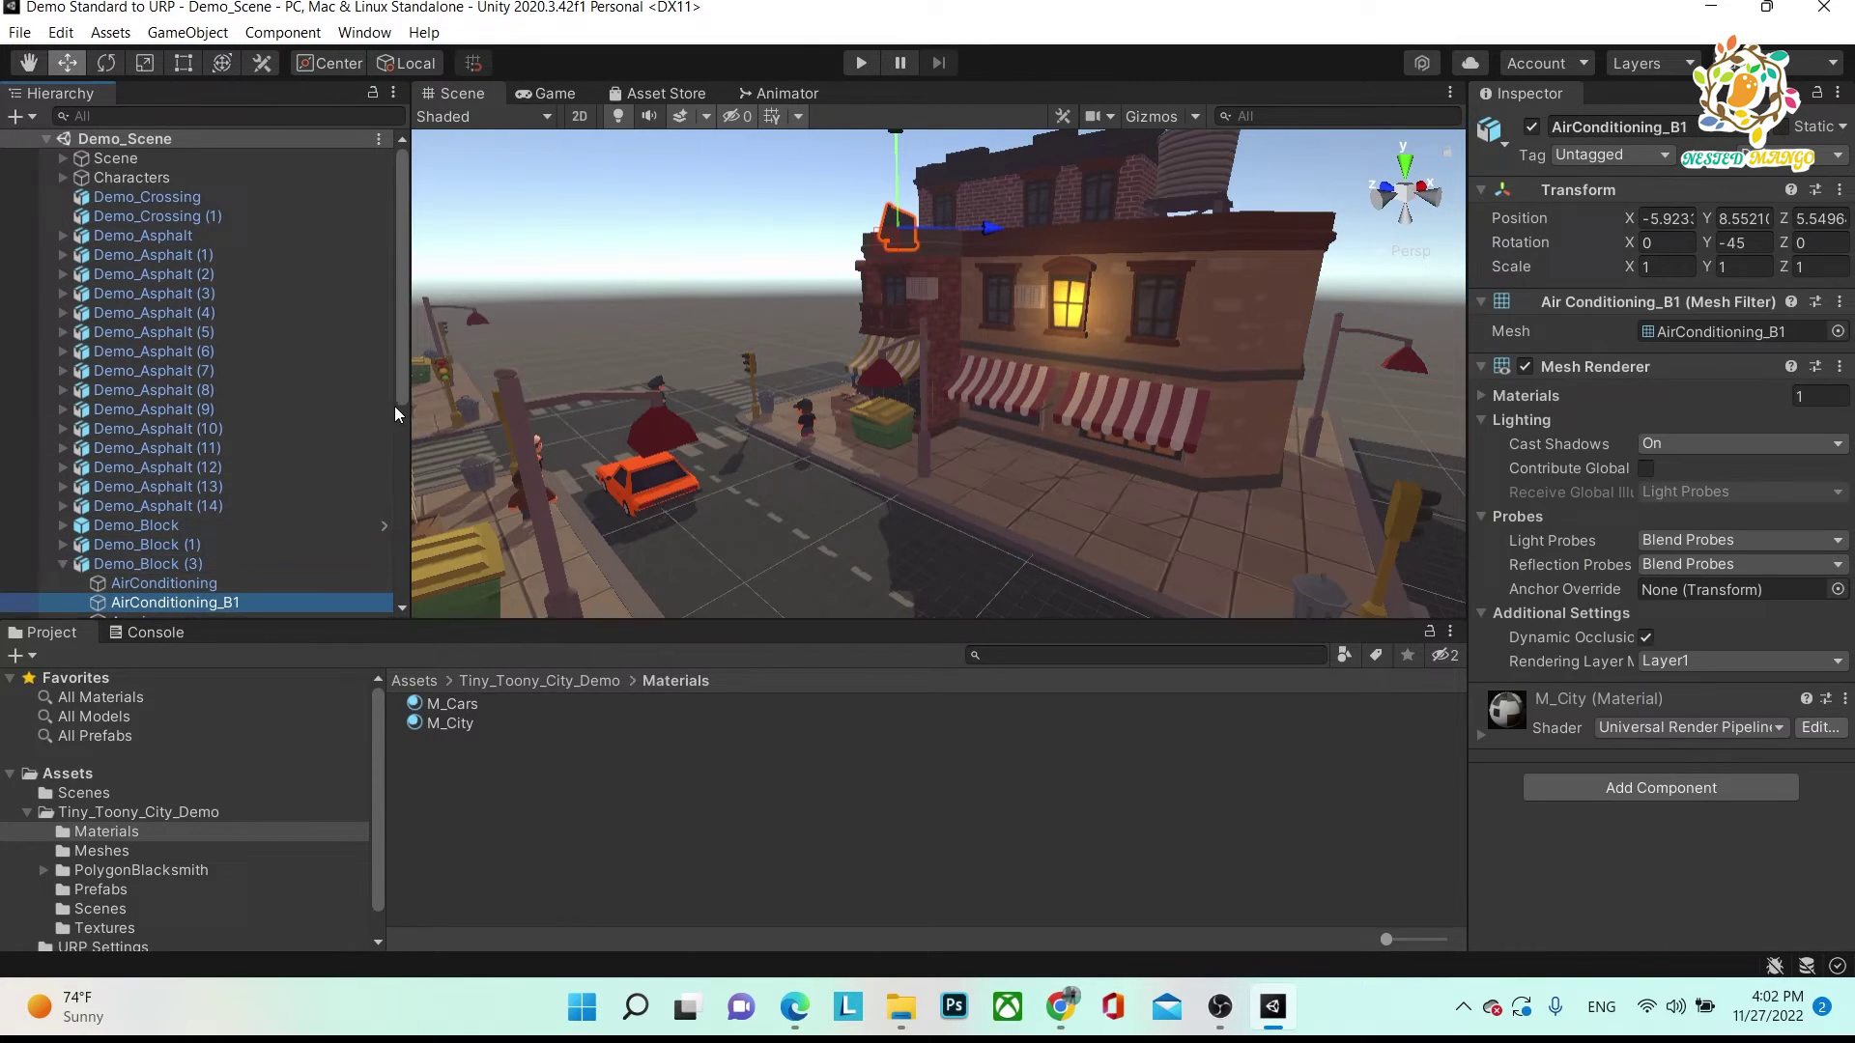
left_click_drag(401, 396, 419, 515)
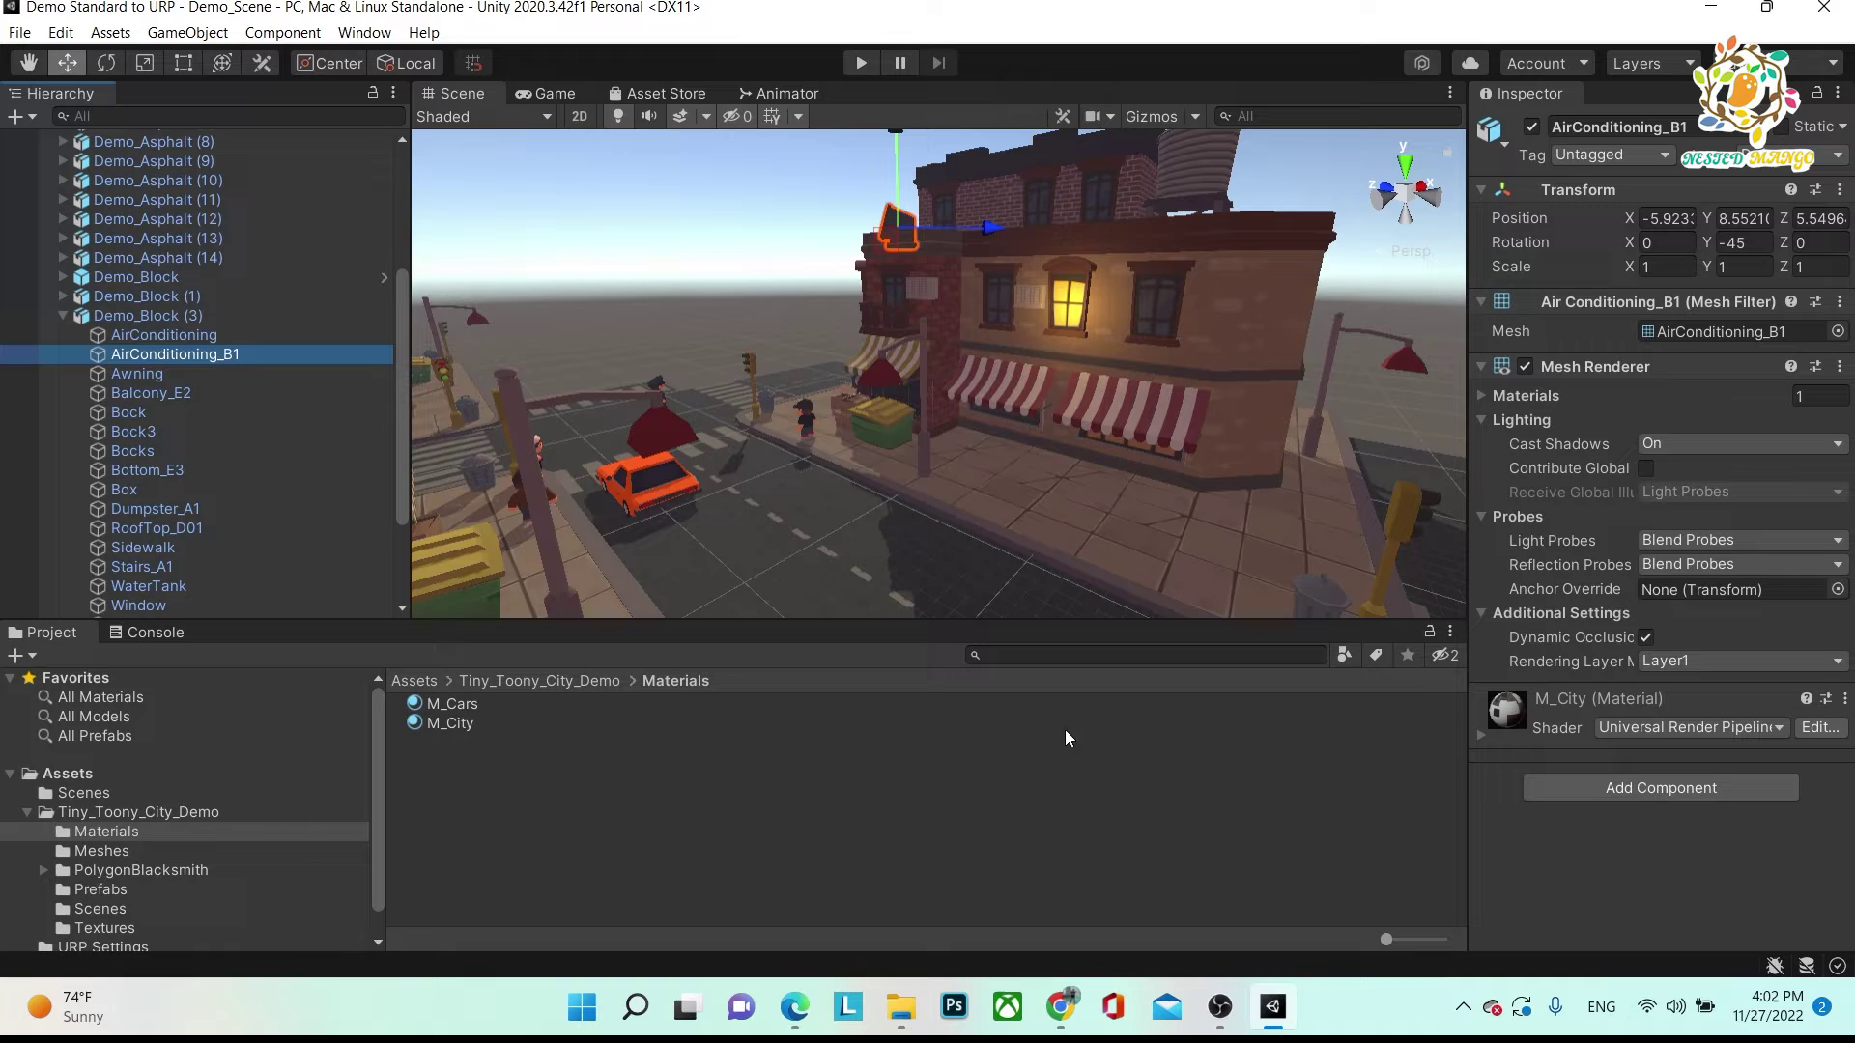
- Switch the M_City material's shader to Universal Render Pipeline/Lit
left_click(1481, 736)
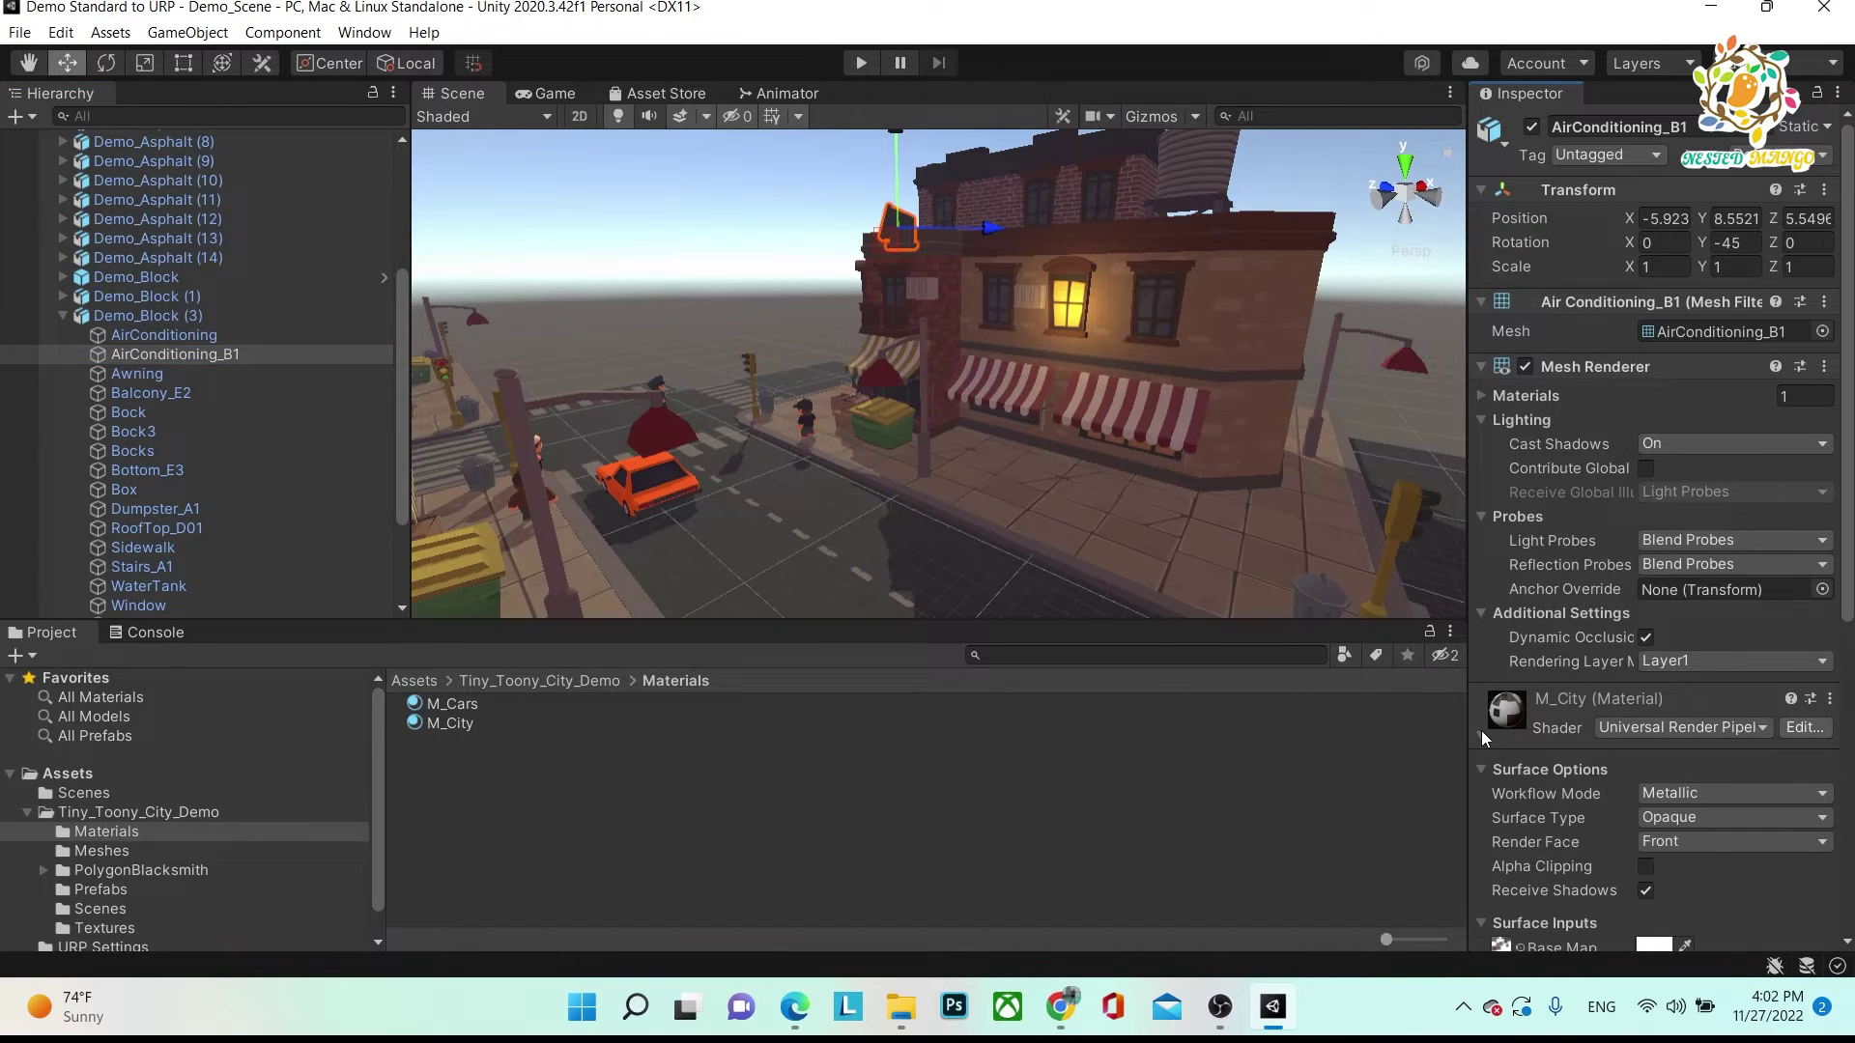
left_click(1634, 726)
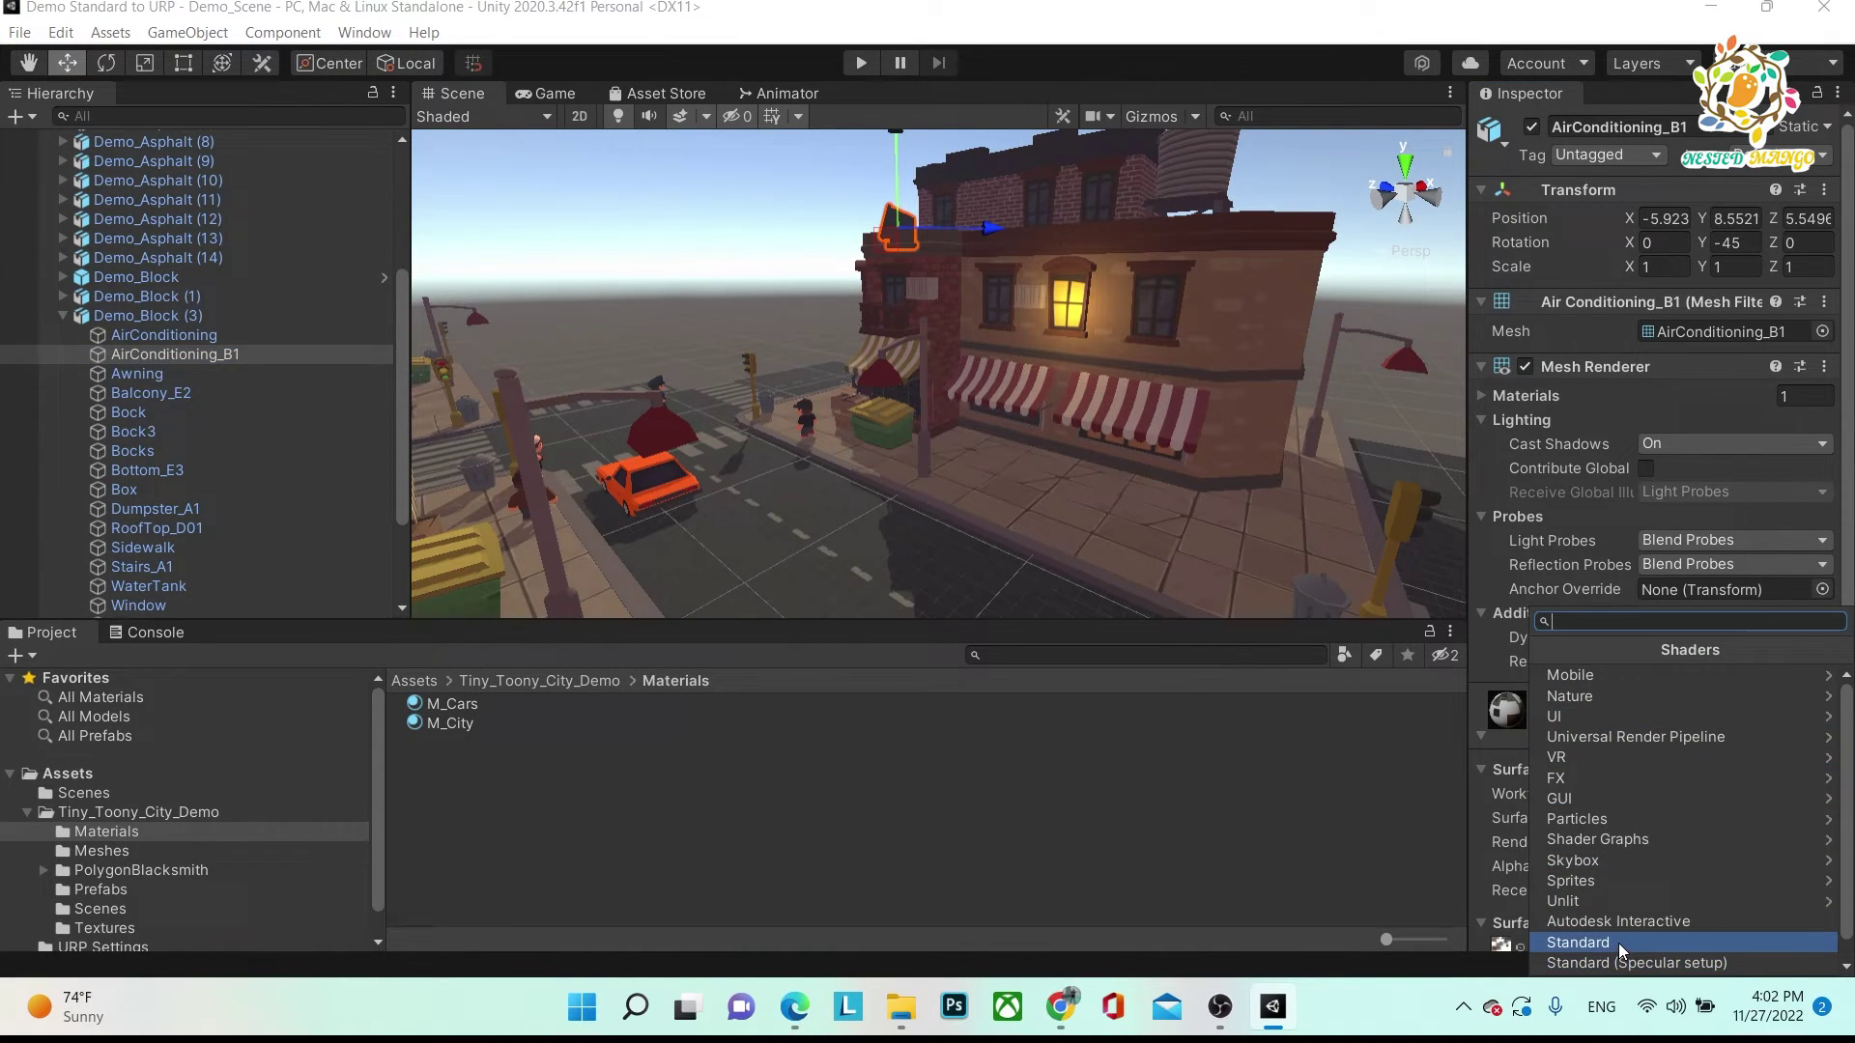
left_click(1611, 739)
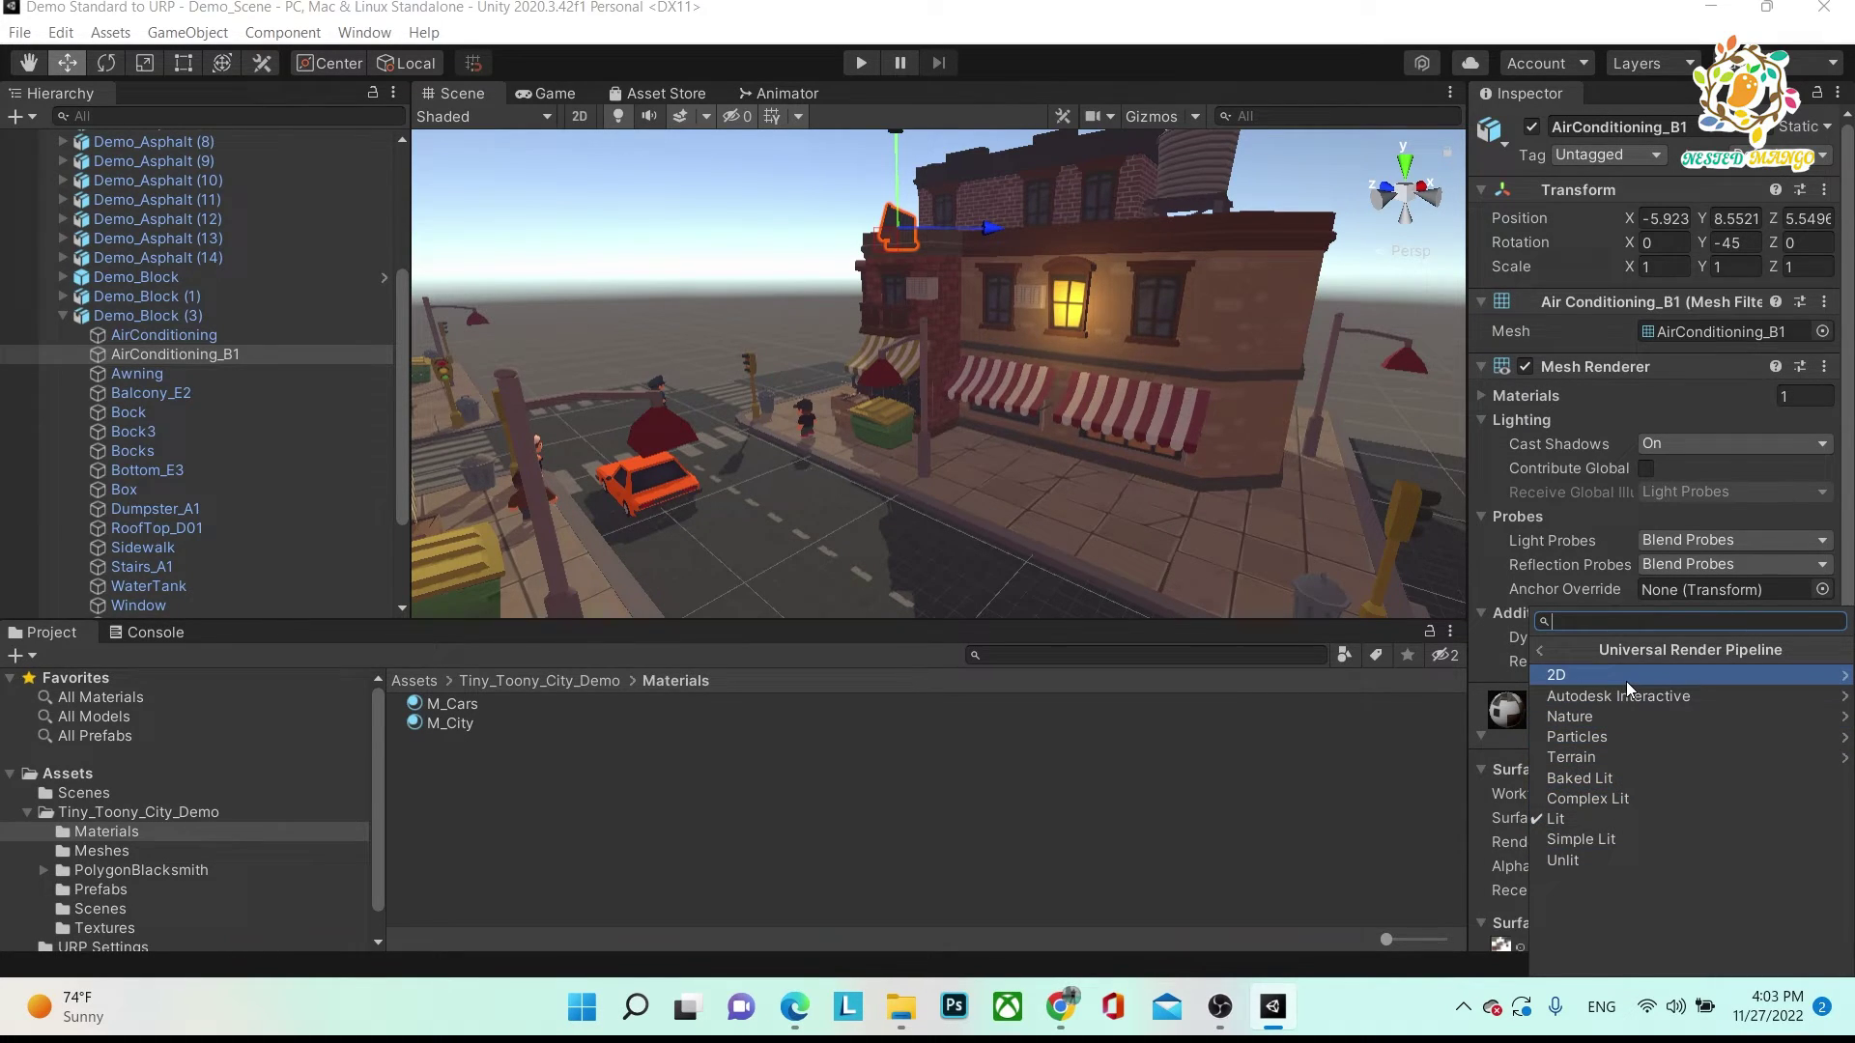
left_click(1573, 821)
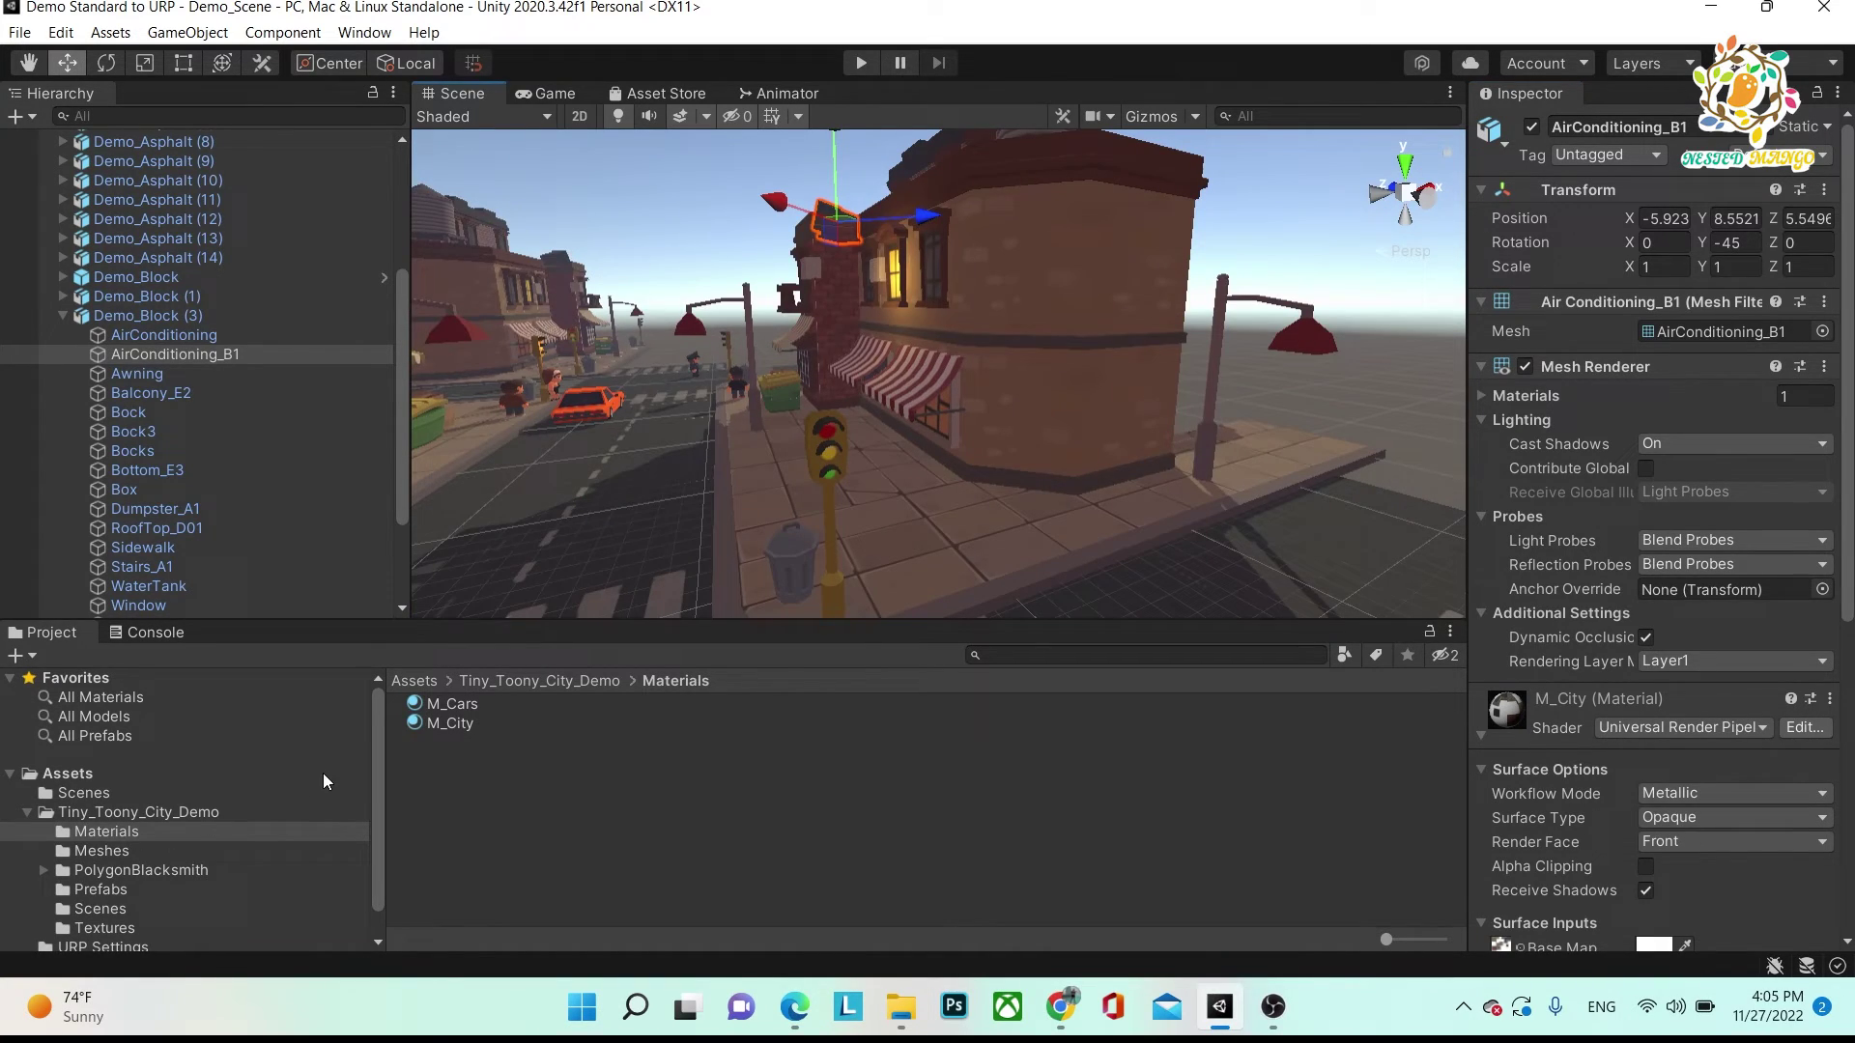
- Select the M_City material and clear its Base Map texture in the texture picker
left_click(436, 725)
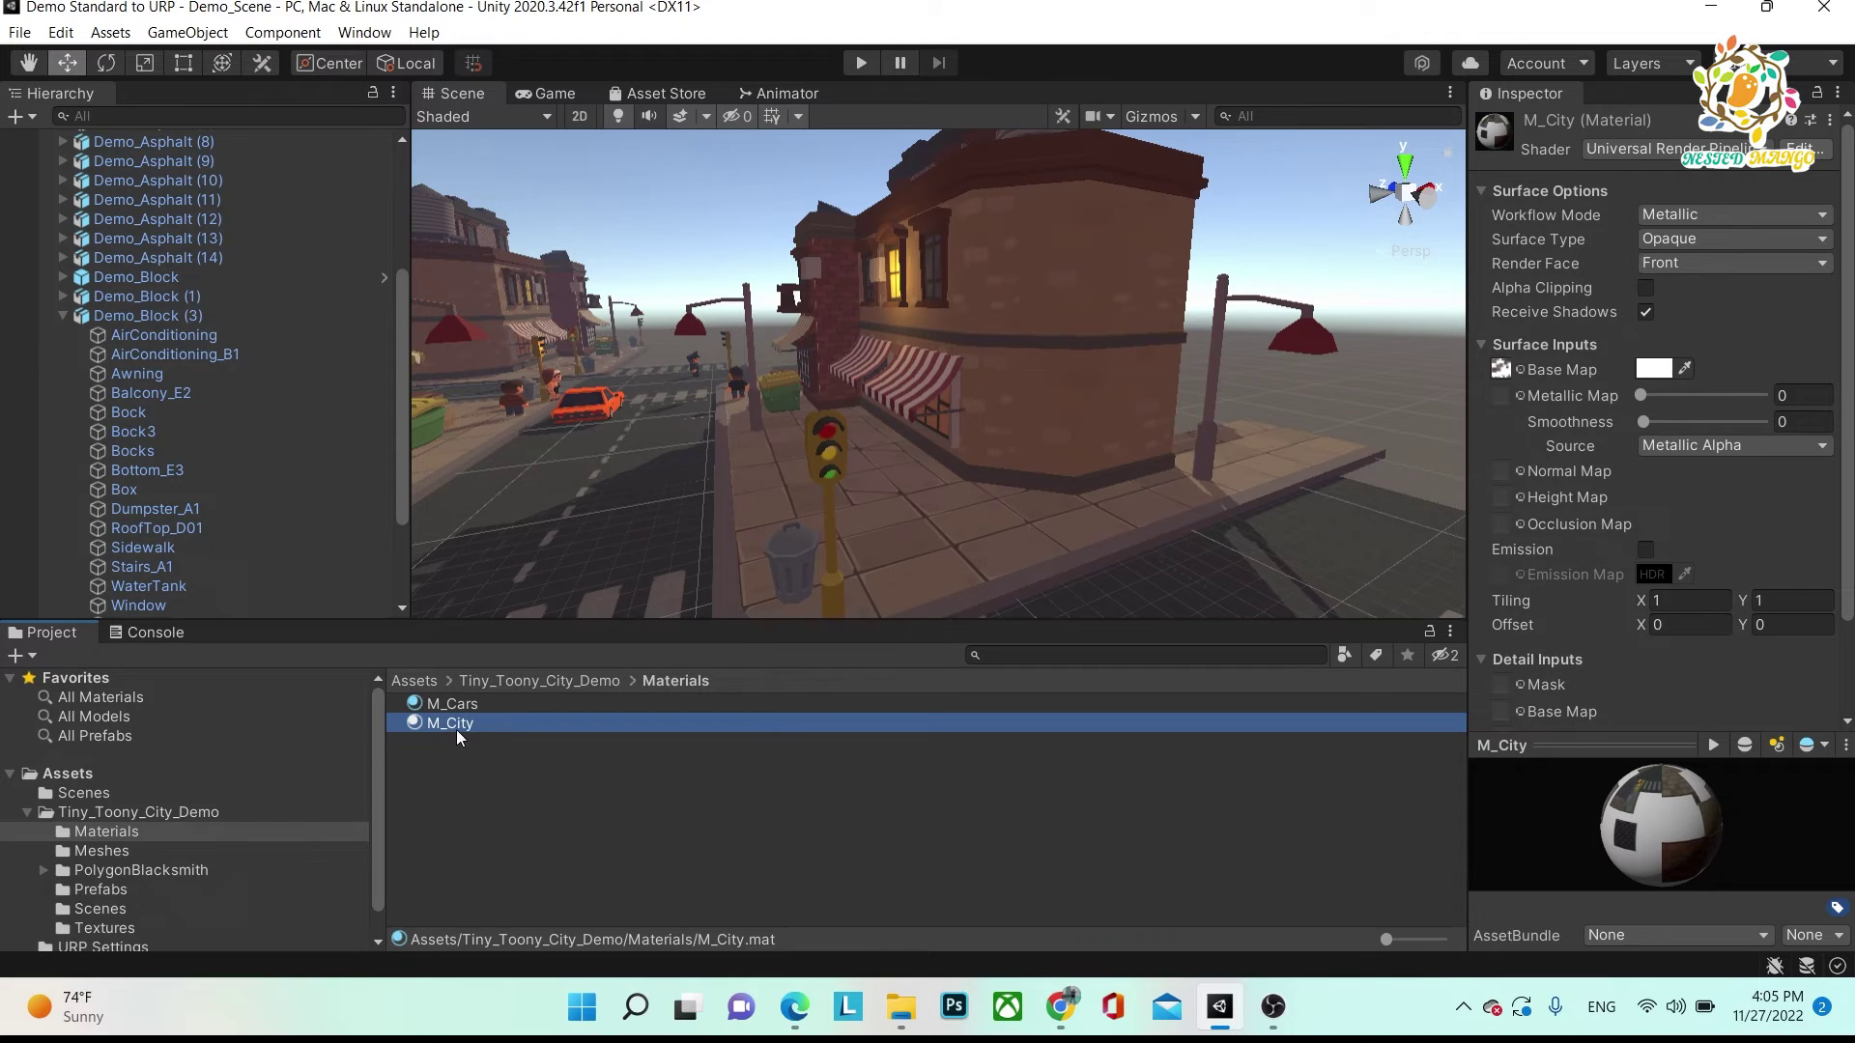
left_click(1509, 373)
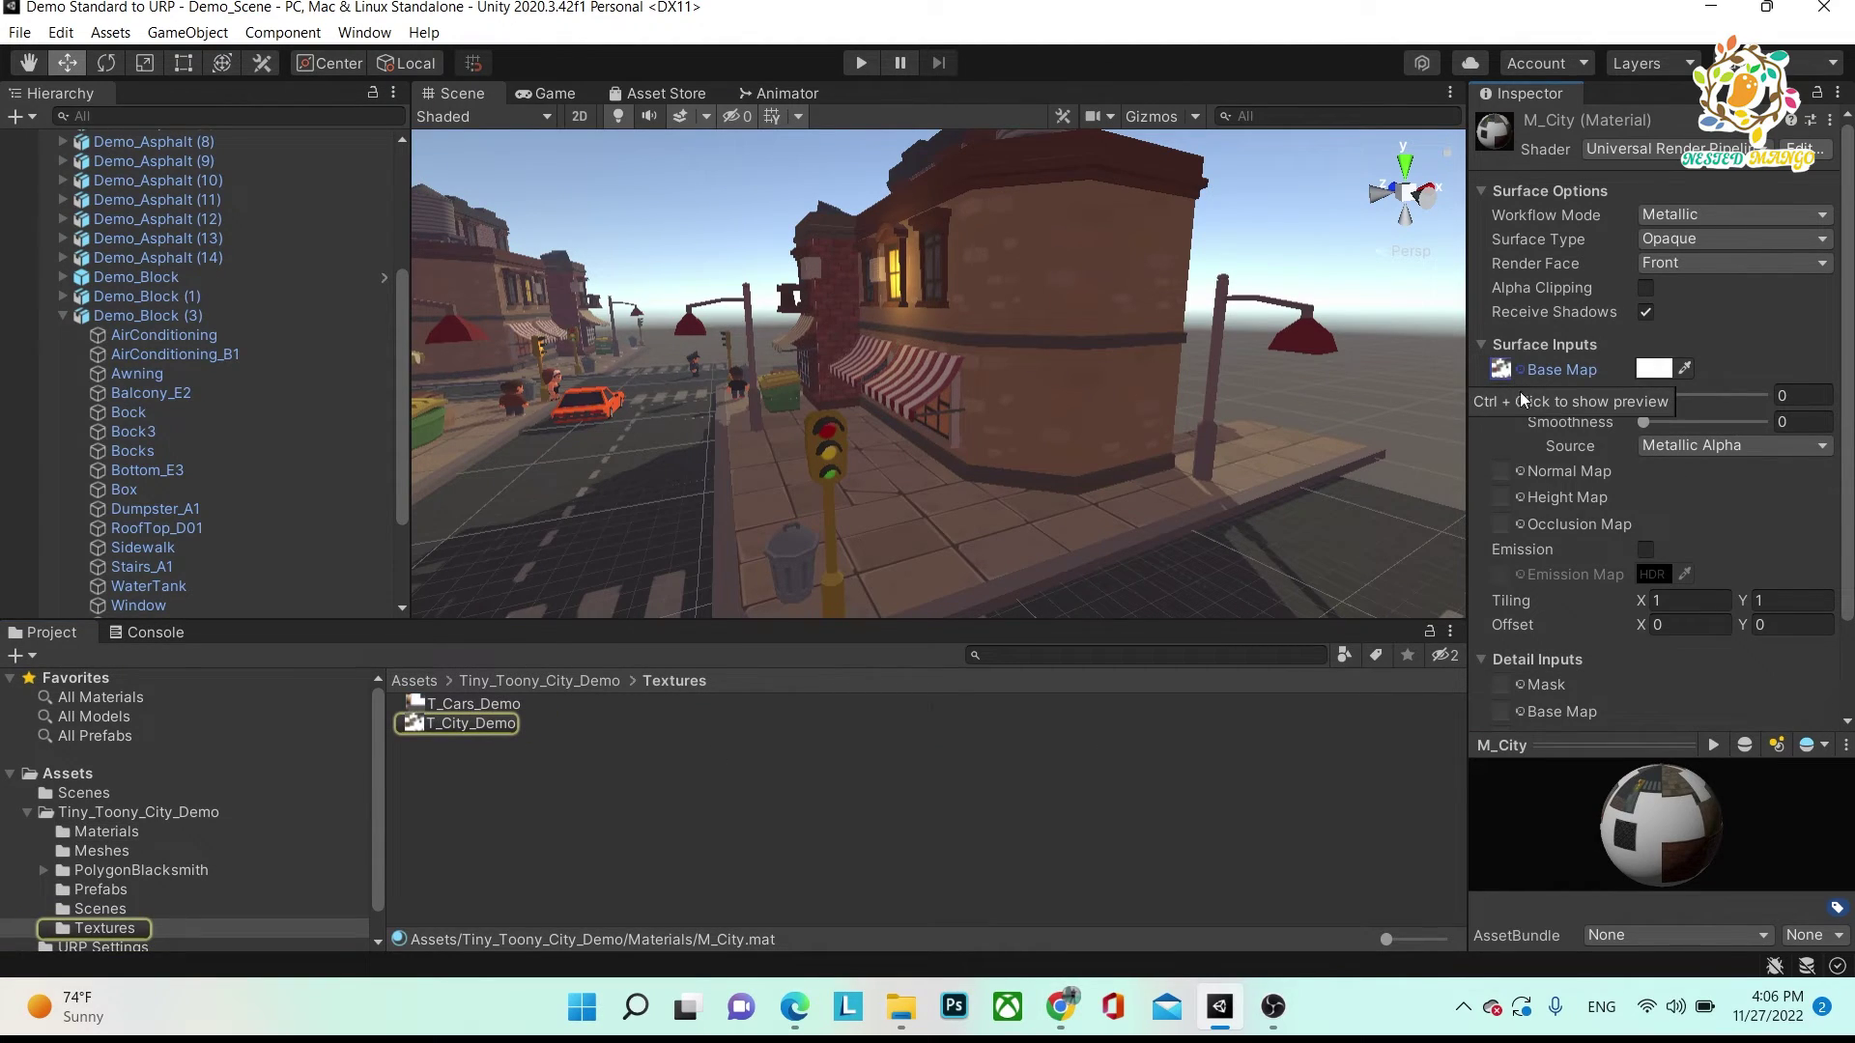
left_click(1518, 369)
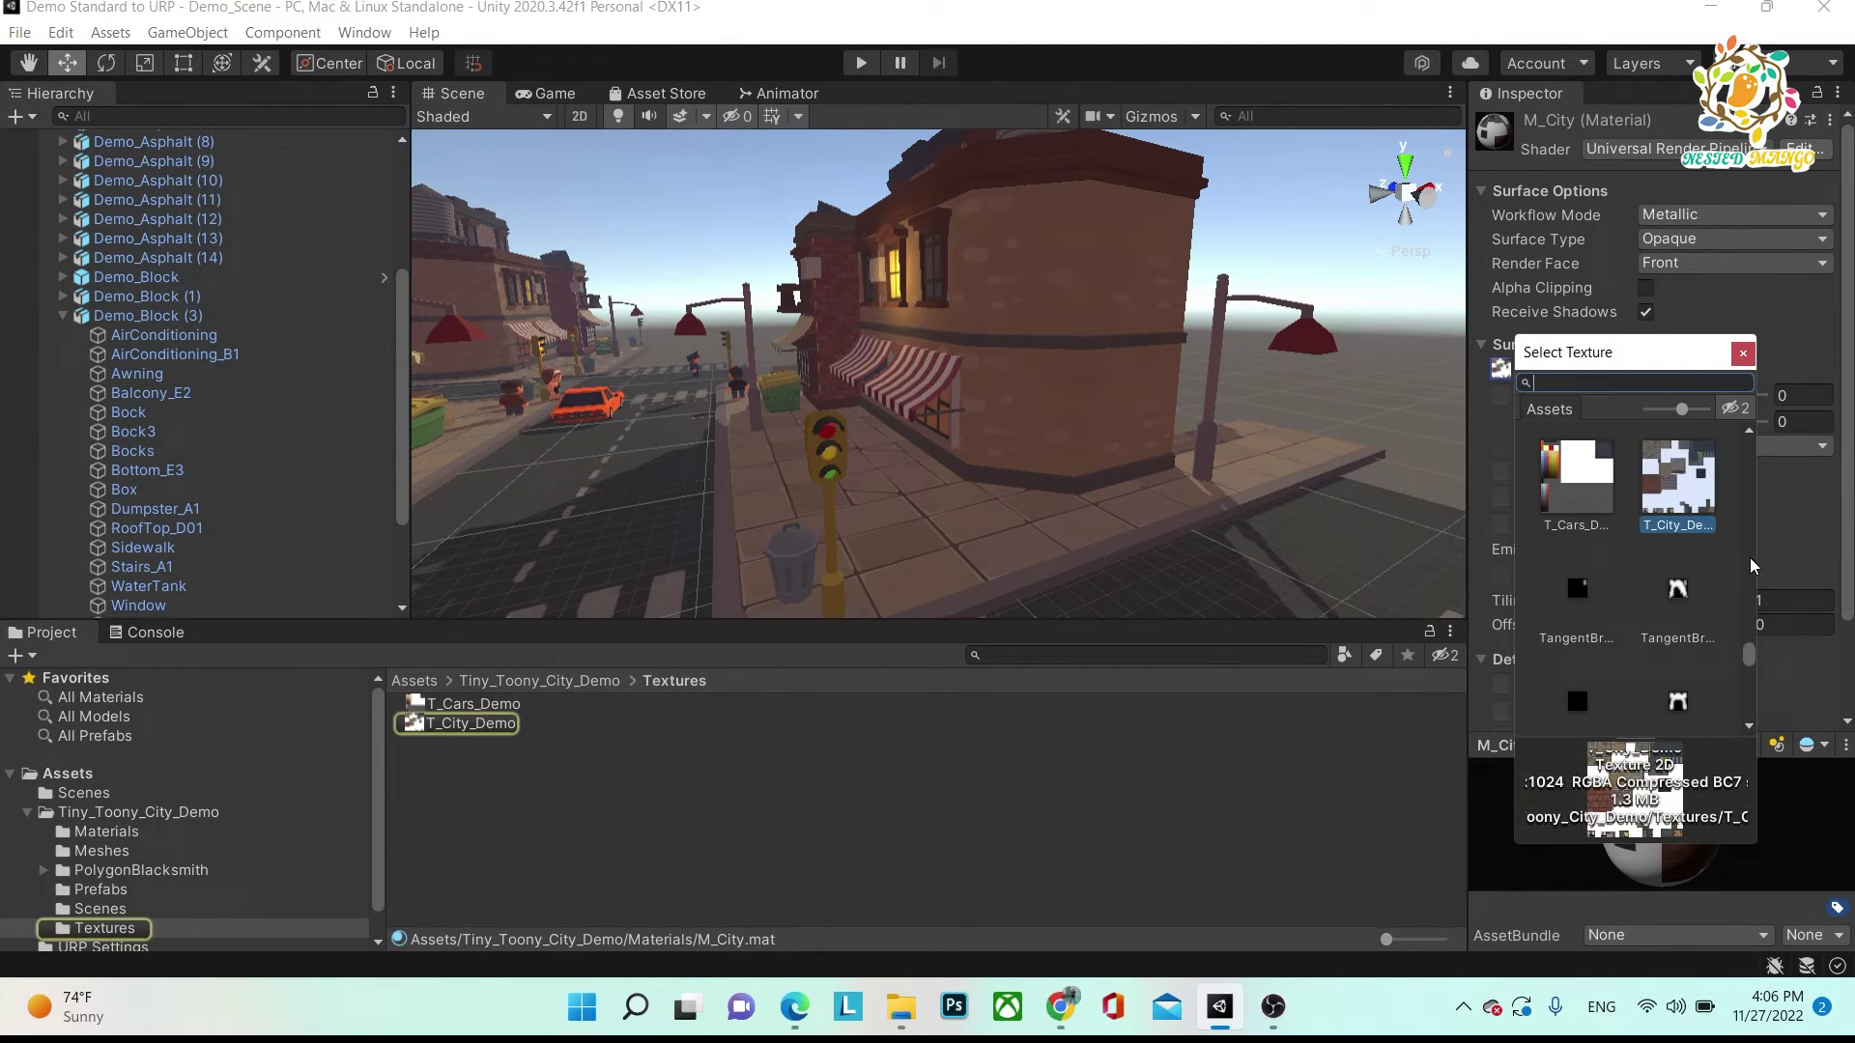
left_click(1735, 409)
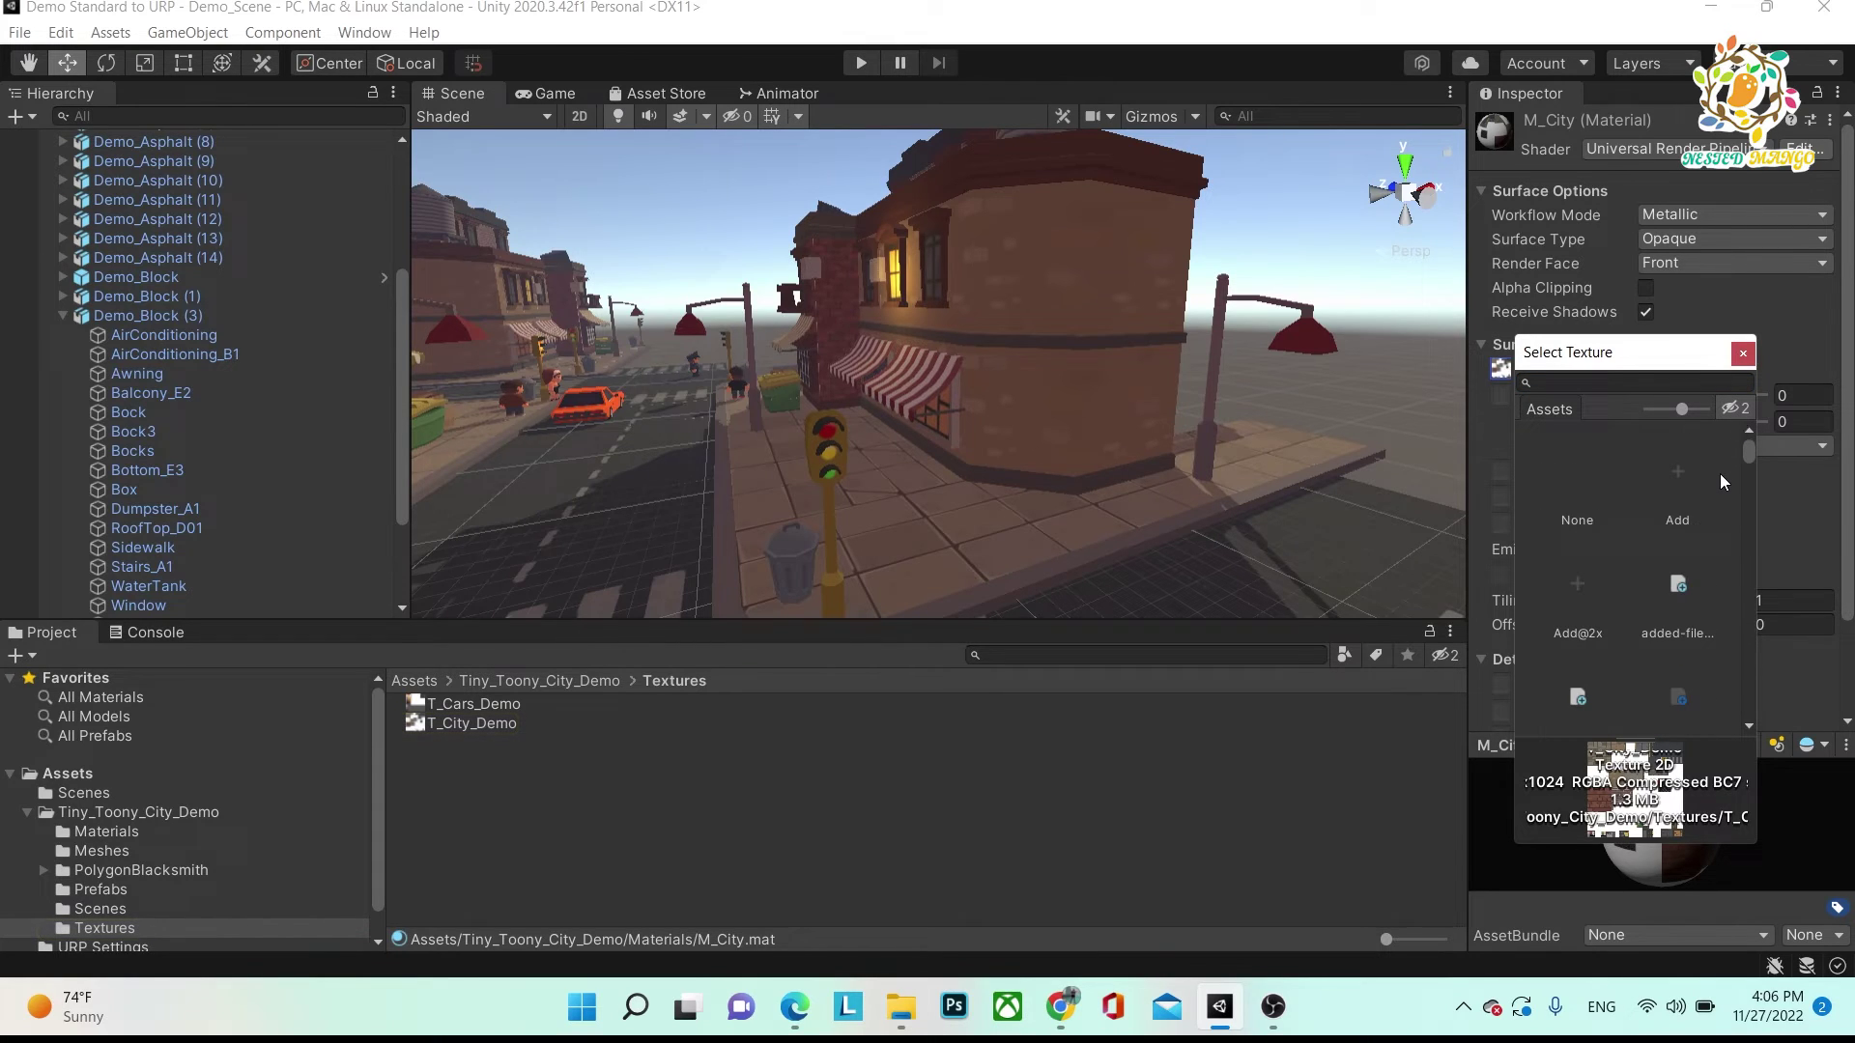
left_click(1557, 475)
left_click(1744, 355)
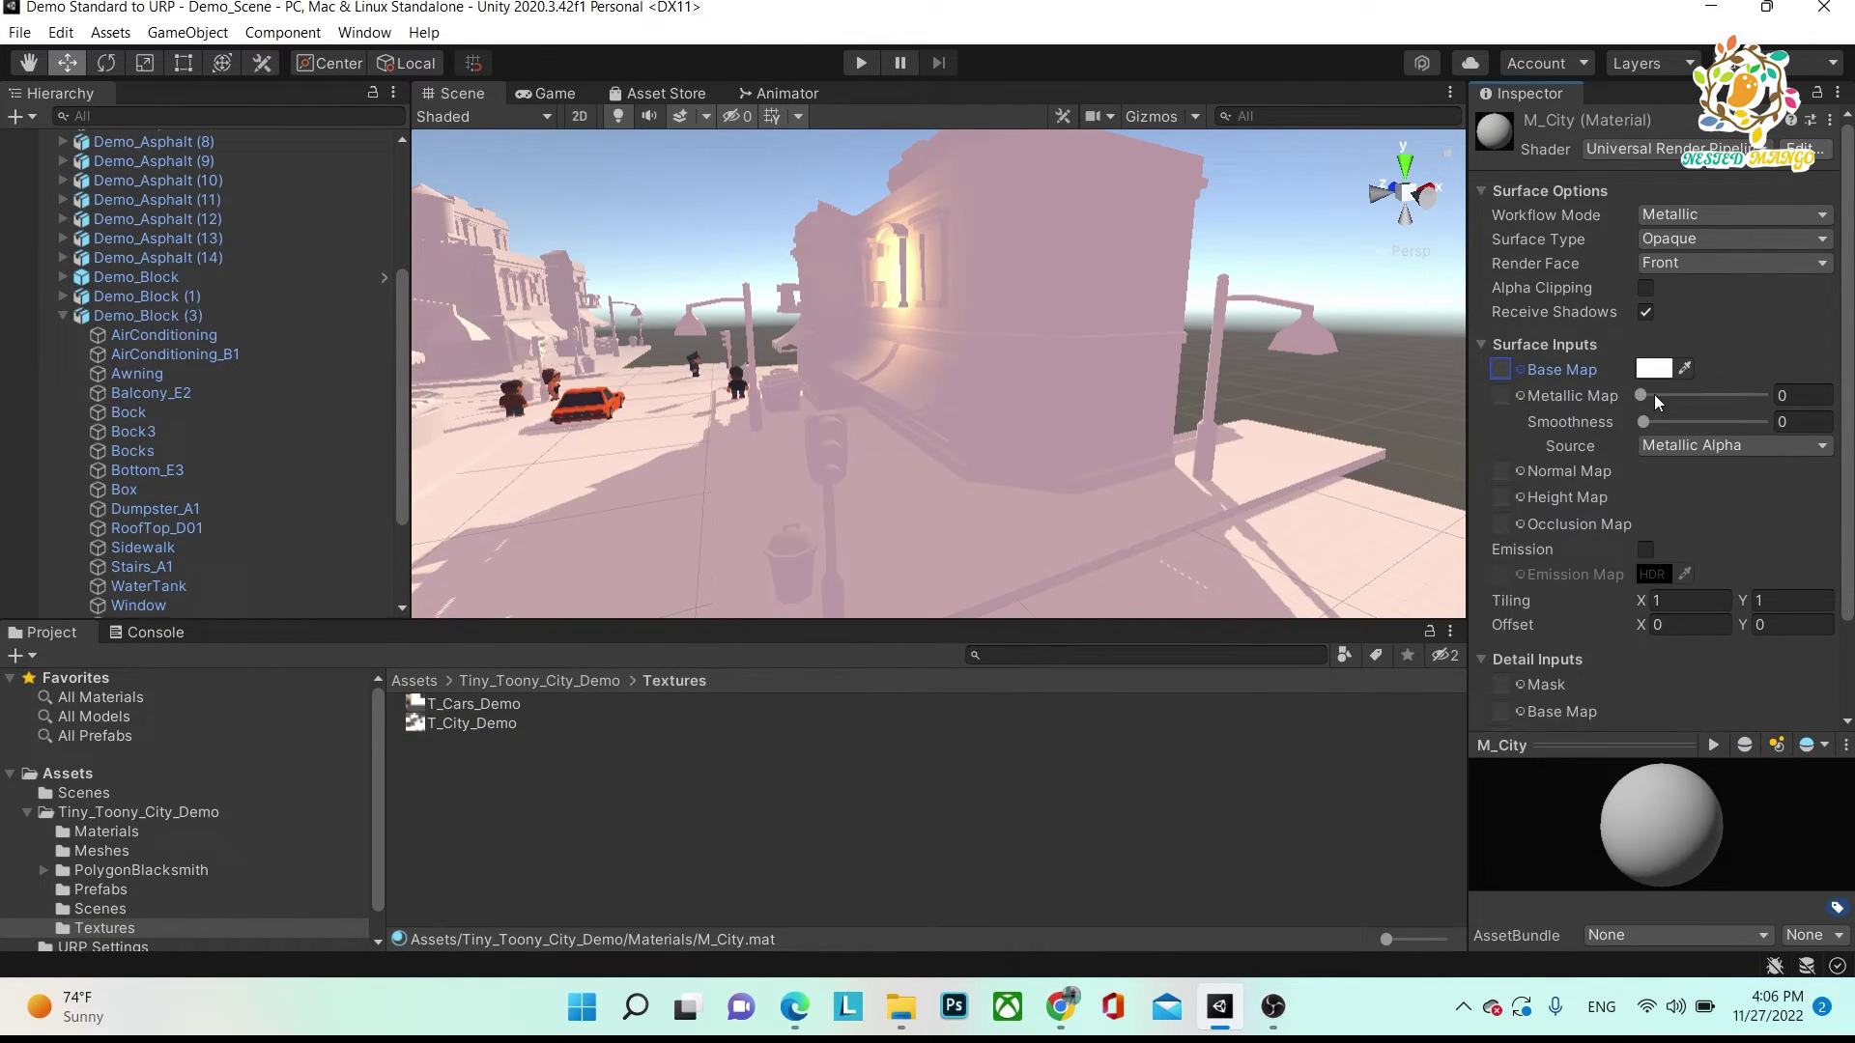
- Orbit to the building's front and browse the Materials and Textures folders for a base map
mouse_move(1168, 382)
right_mouse_down()
mouse_move(1039, 383)
mouse_move(841, 525)
right_mouse_up()
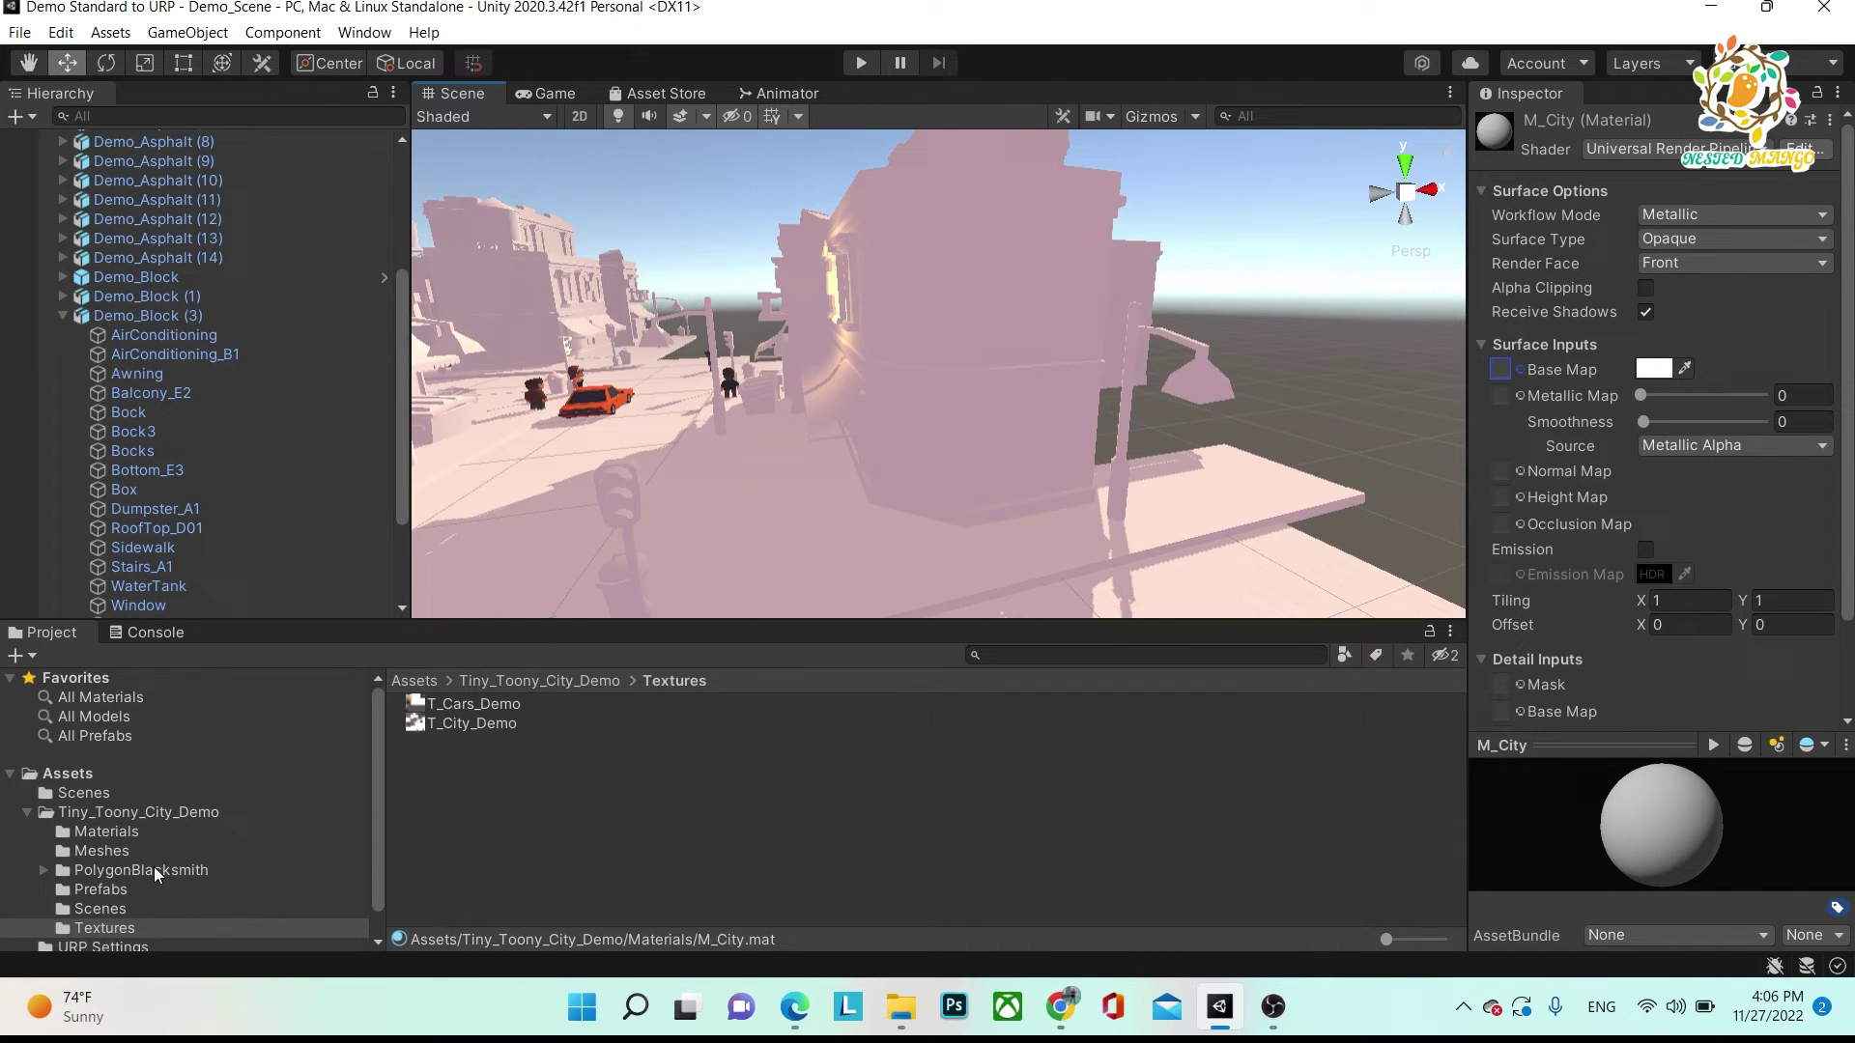
right_click_drag(909, 392, 1016, 406)
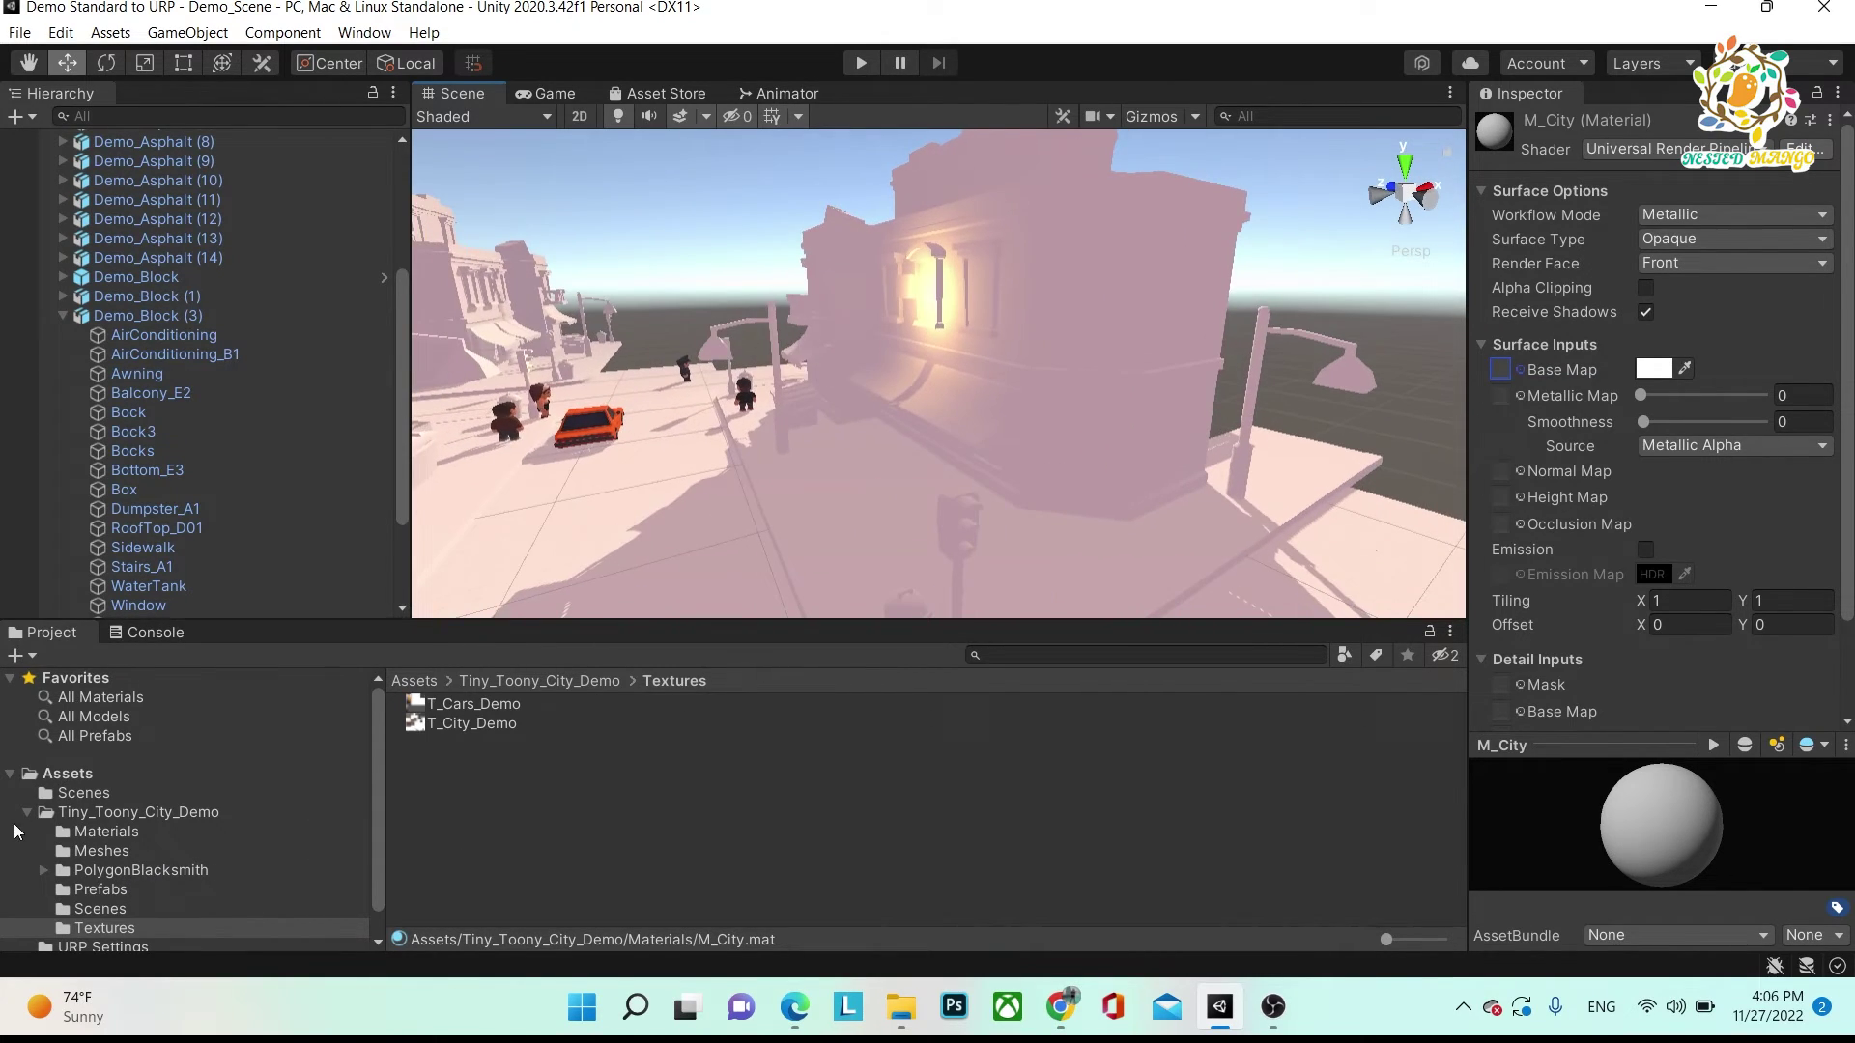
left_click(106, 832)
left_click(1521, 373)
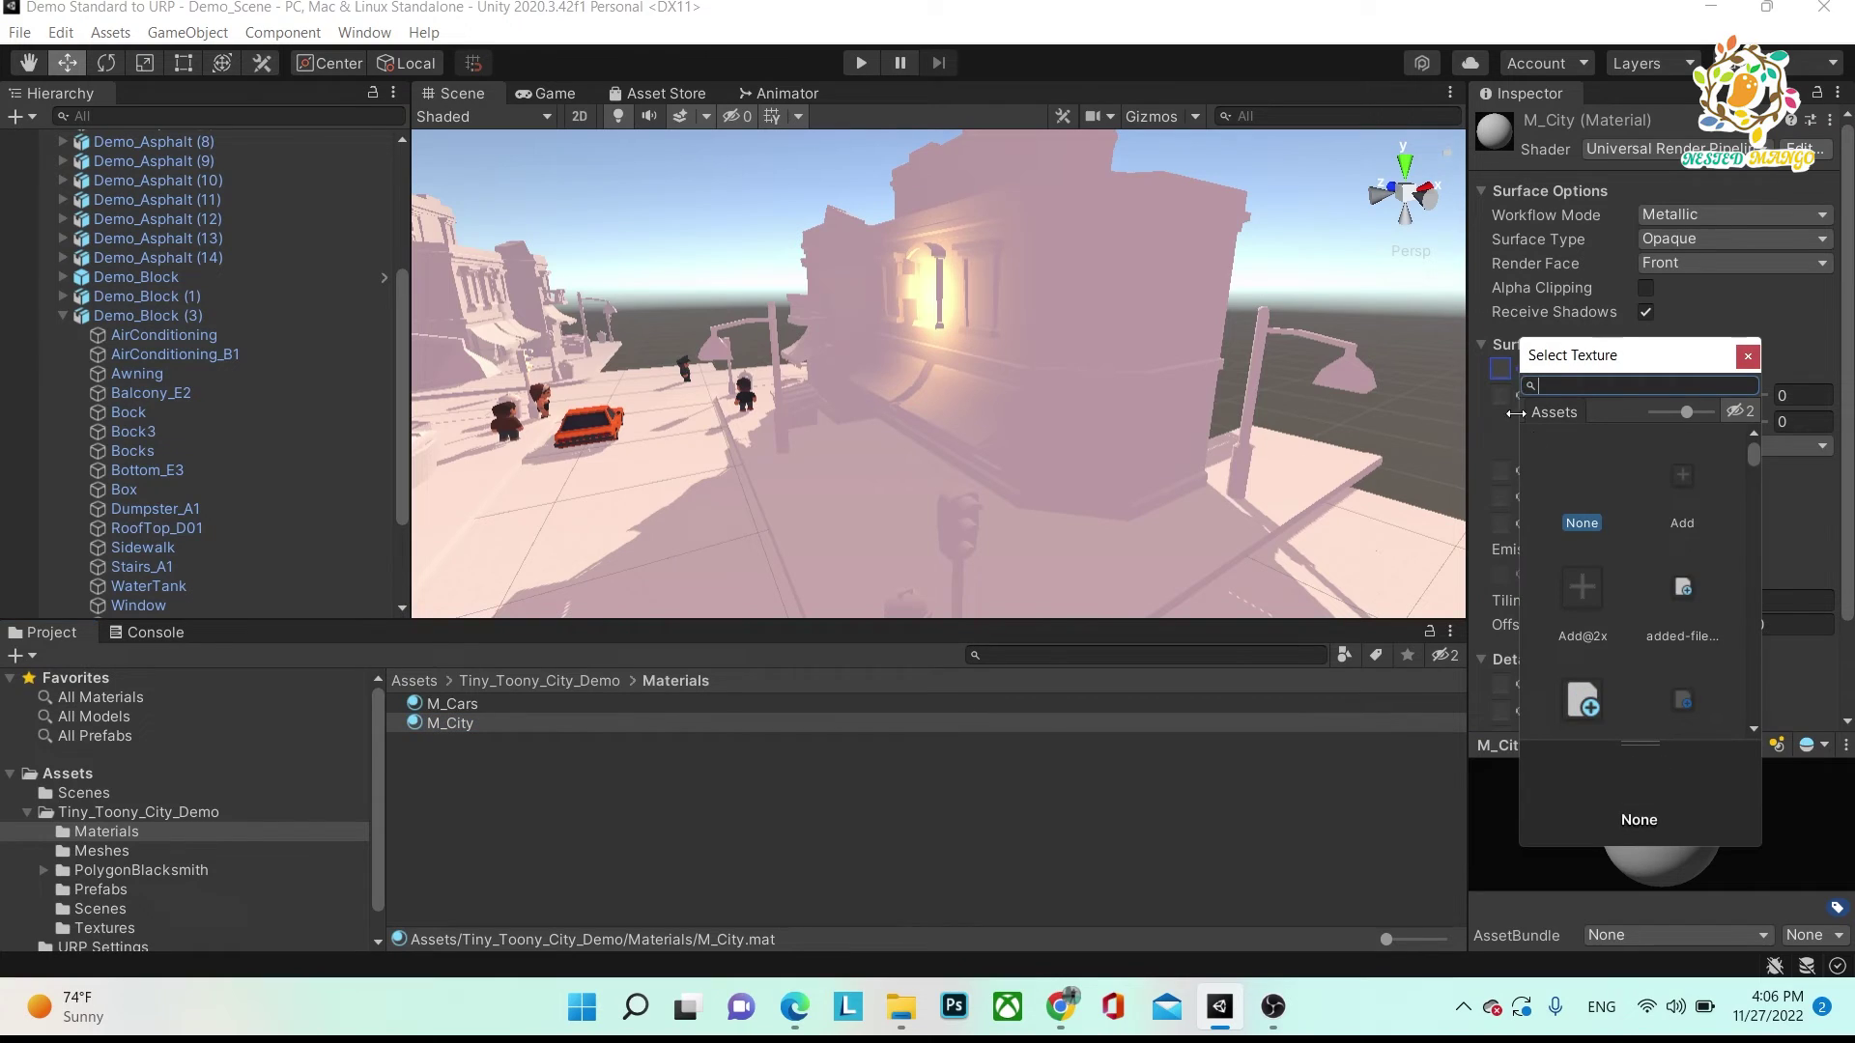
left_click(105, 924)
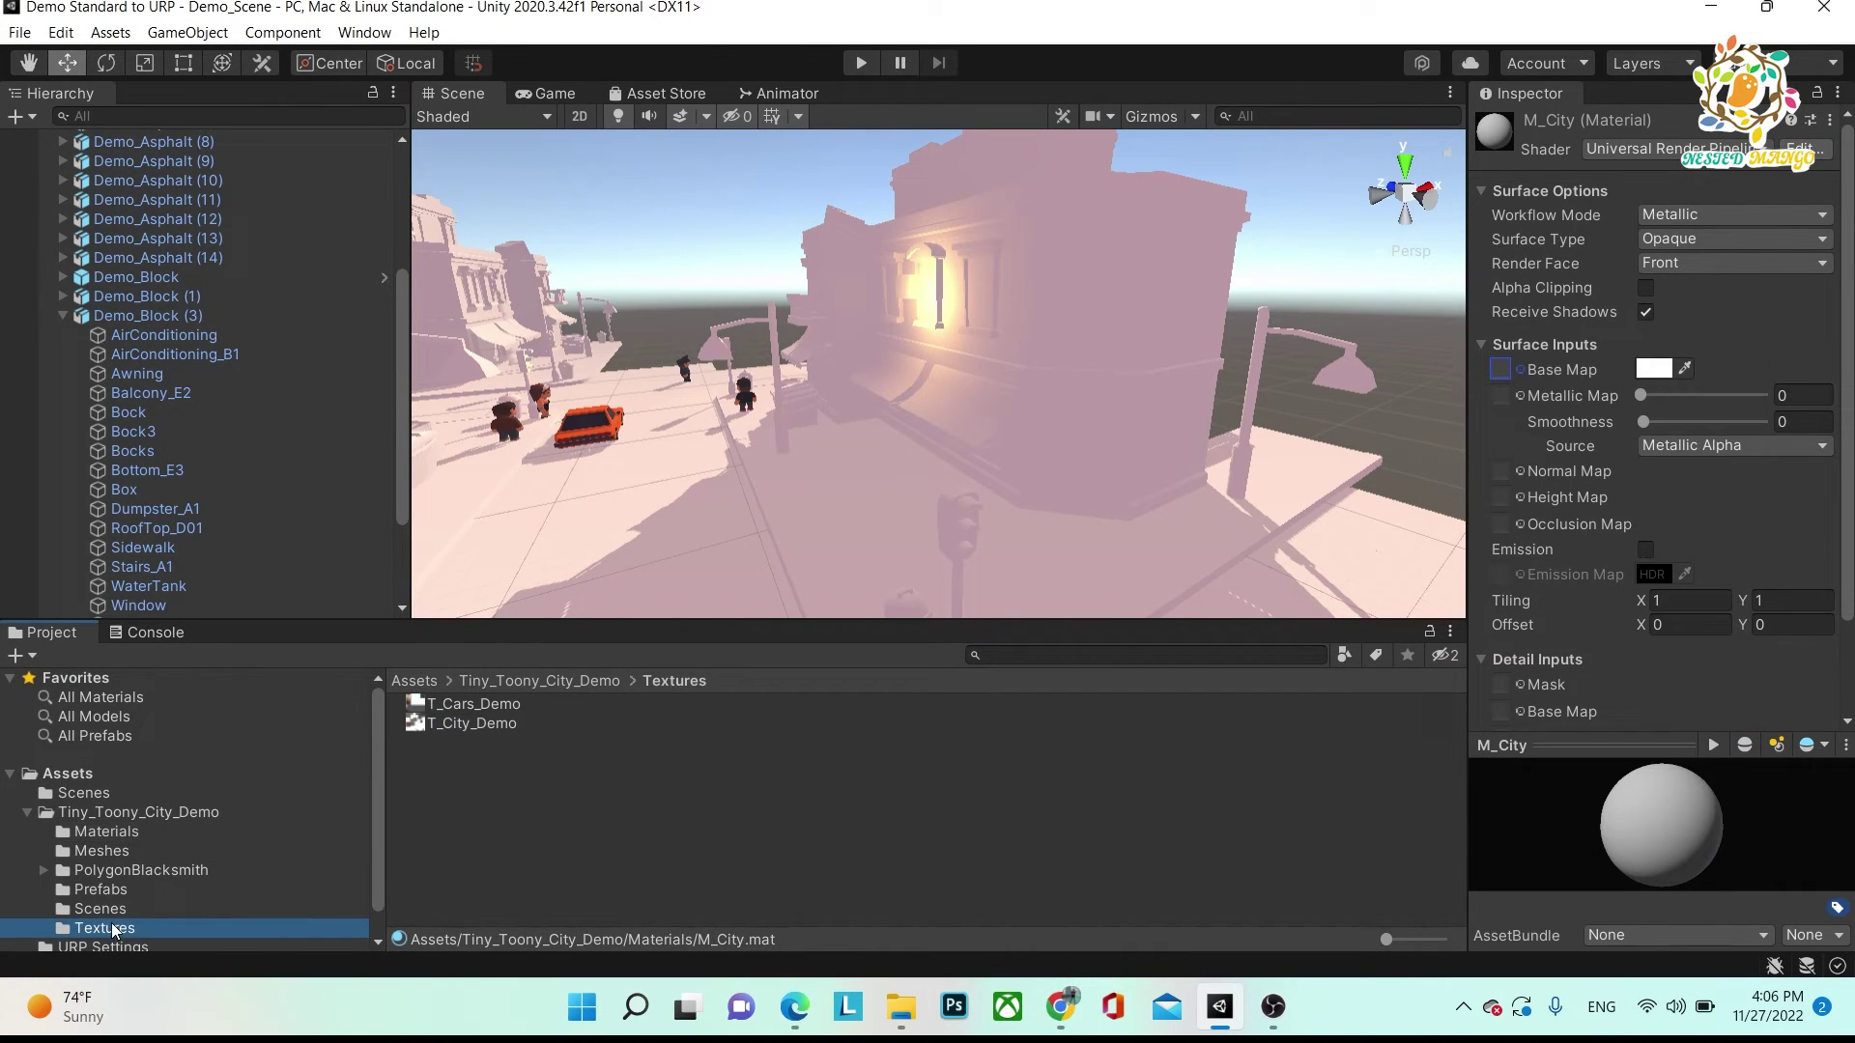
left_click(448, 725)
key("ctrl+z")
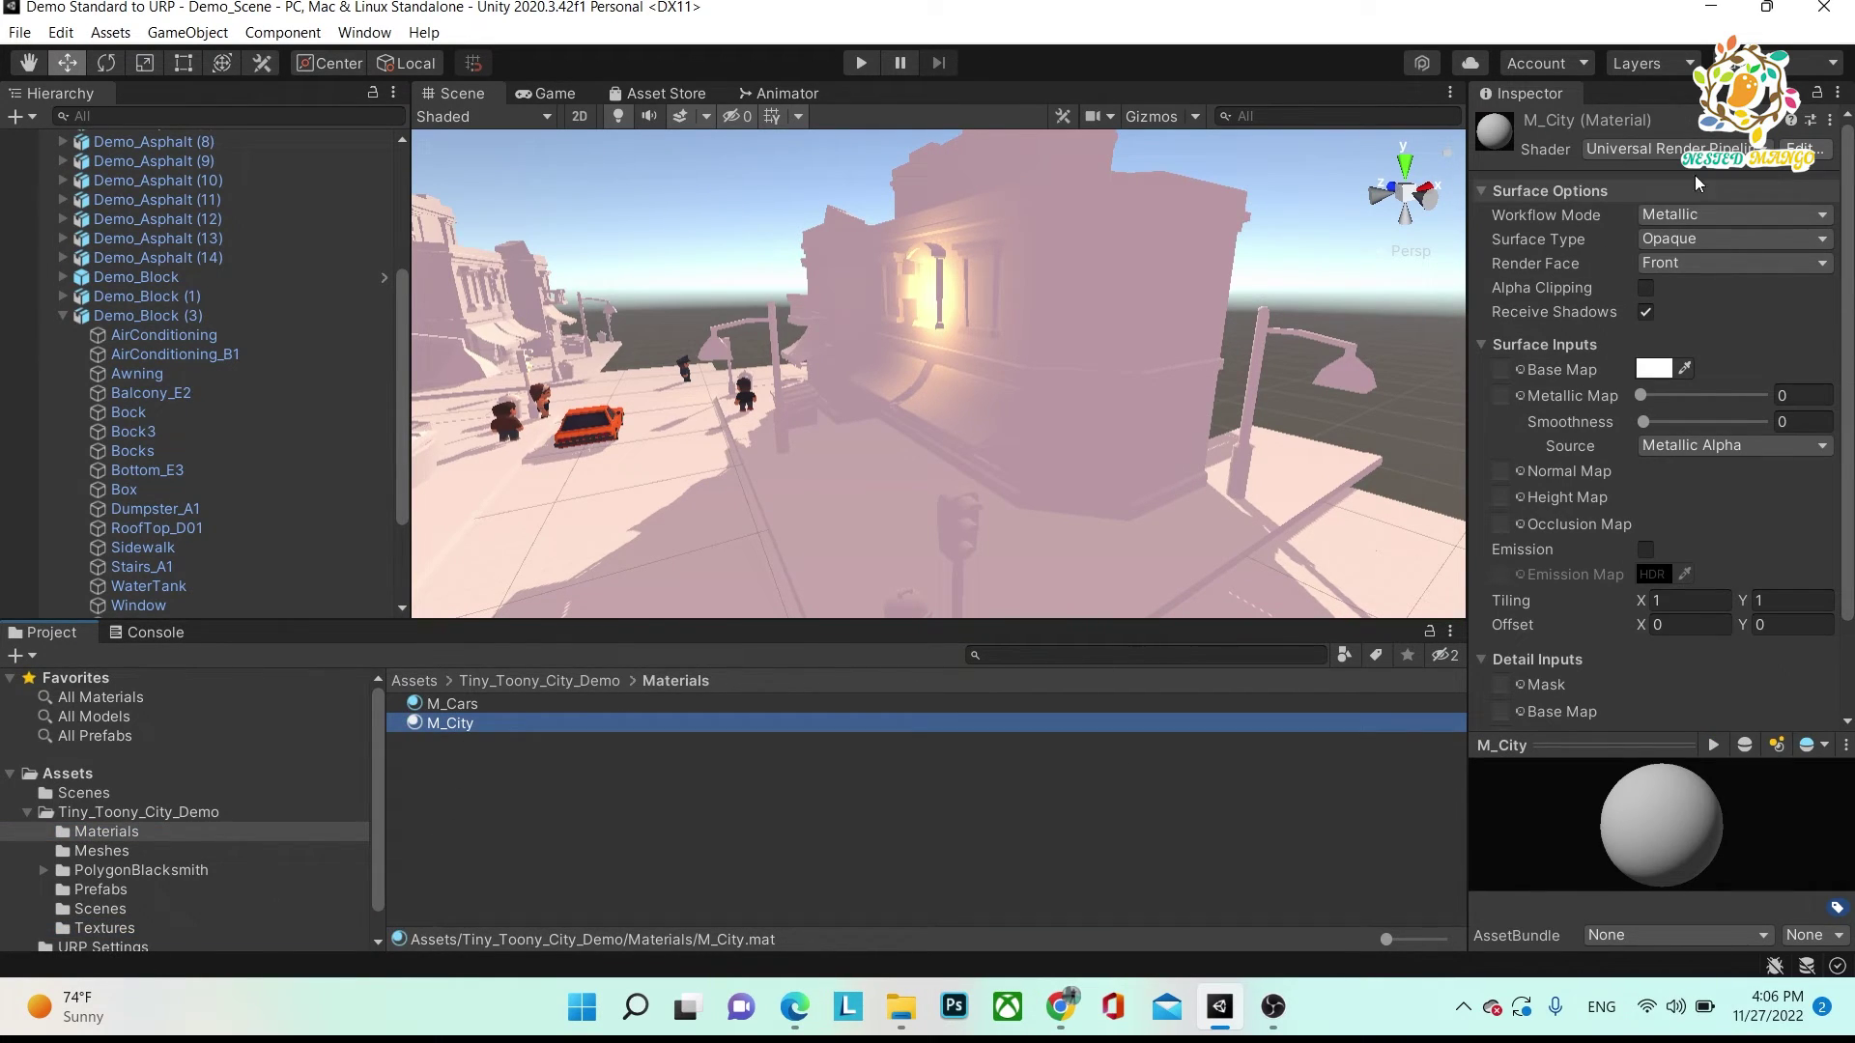
- Drag T_City_Demo from Assets/Textures onto M_City's Base Map slot
left_click(1817, 98)
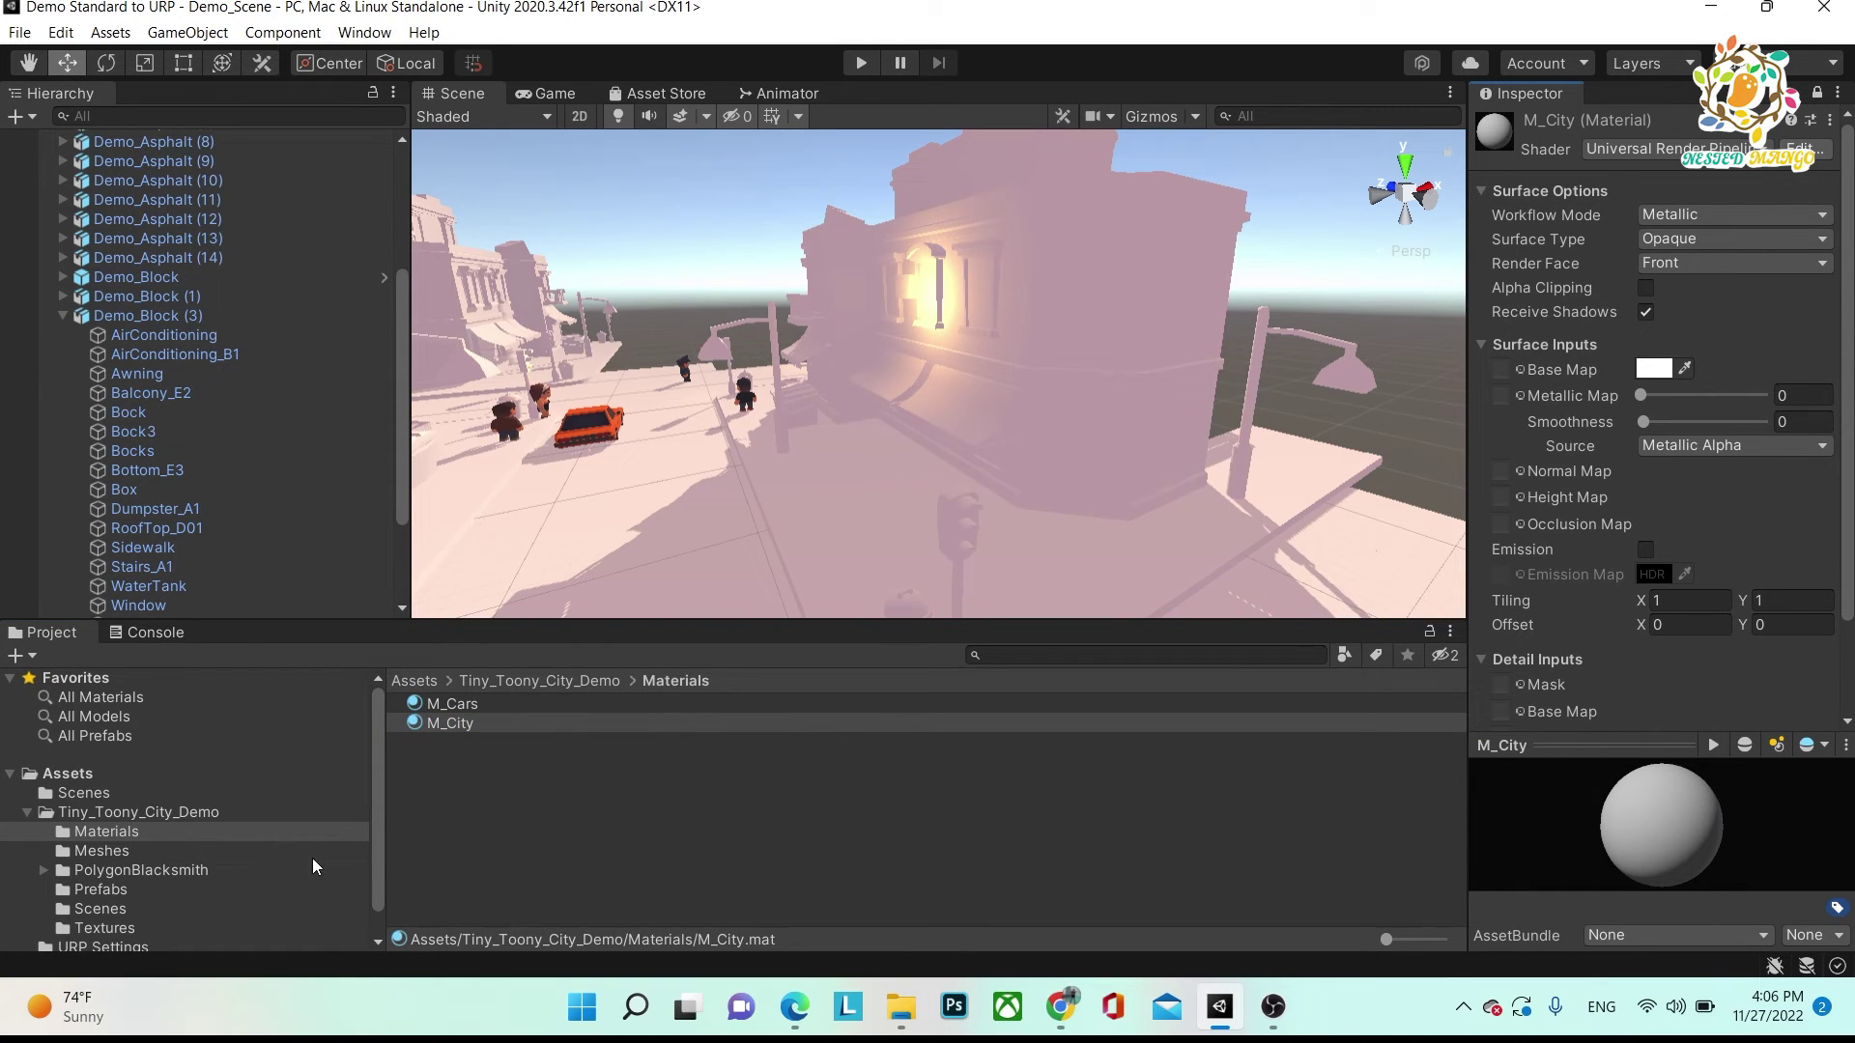
left_click(137, 936)
mouse_move(467, 723)
left_mouse_down()
mouse_move(1528, 362)
mouse_move(1494, 380)
left_mouse_up()
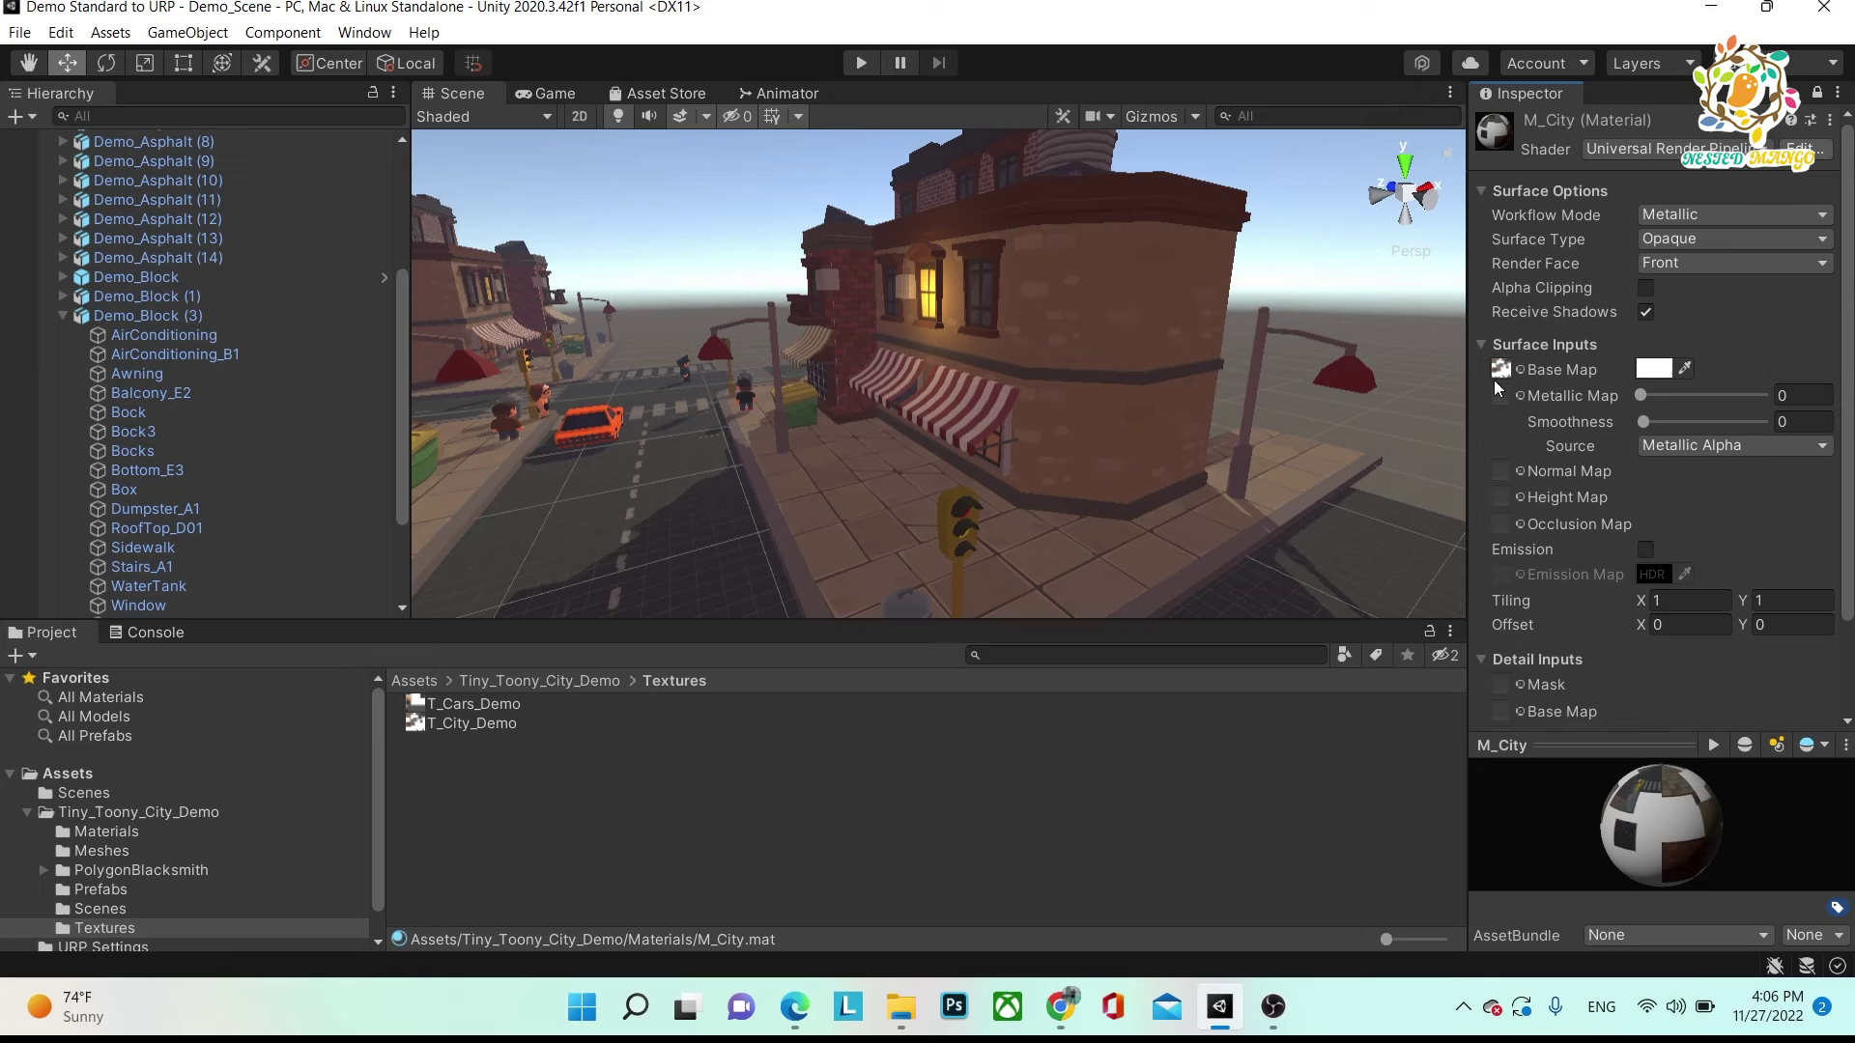
mouse_move(1103, 406)
left_mouse_down("alt")
mouse_move(1043, 439)
mouse_move(1117, 421)
left_mouse_up("alt")
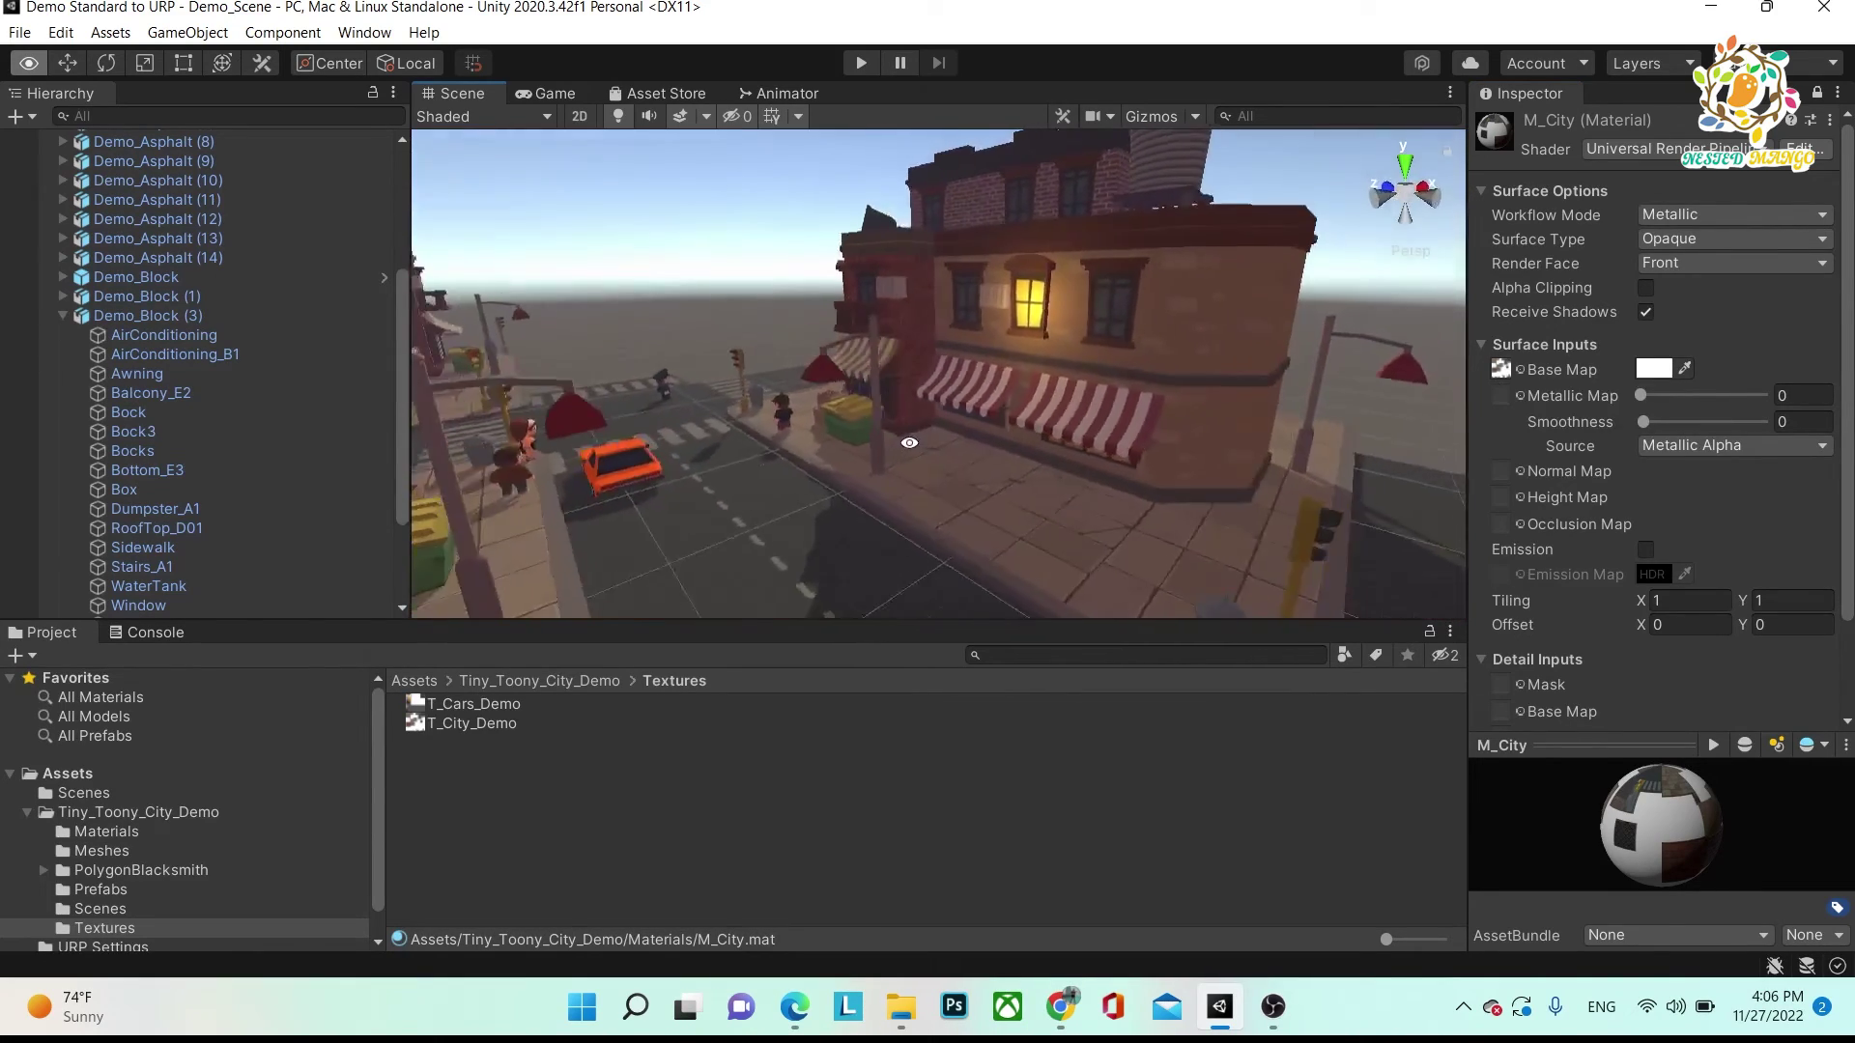